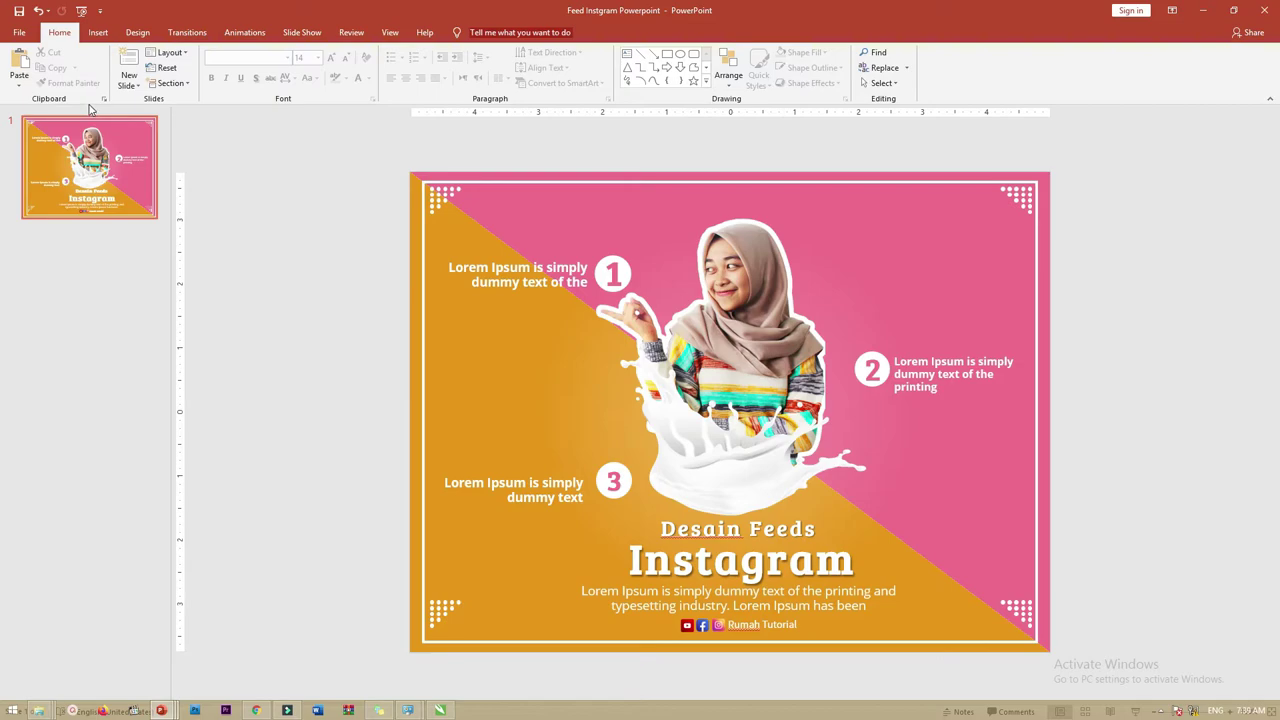
Step: Create a new blank presentation
left_click(19, 32)
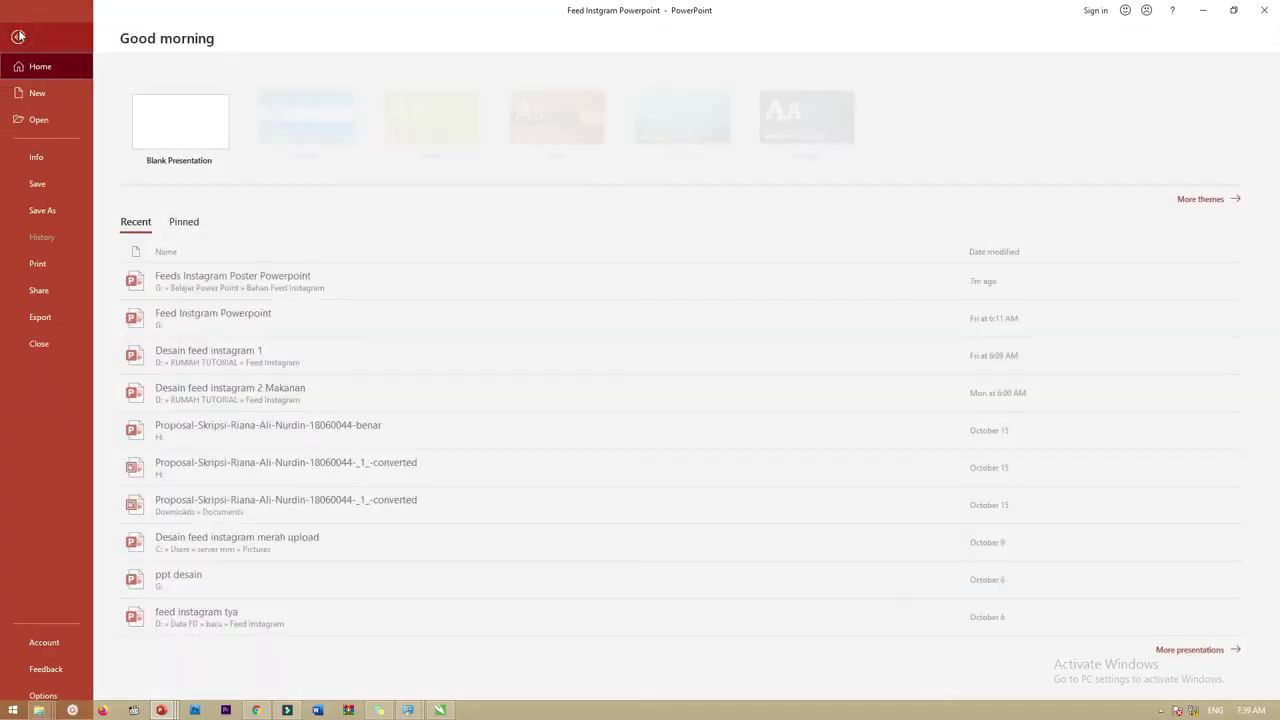
left_click(37, 93)
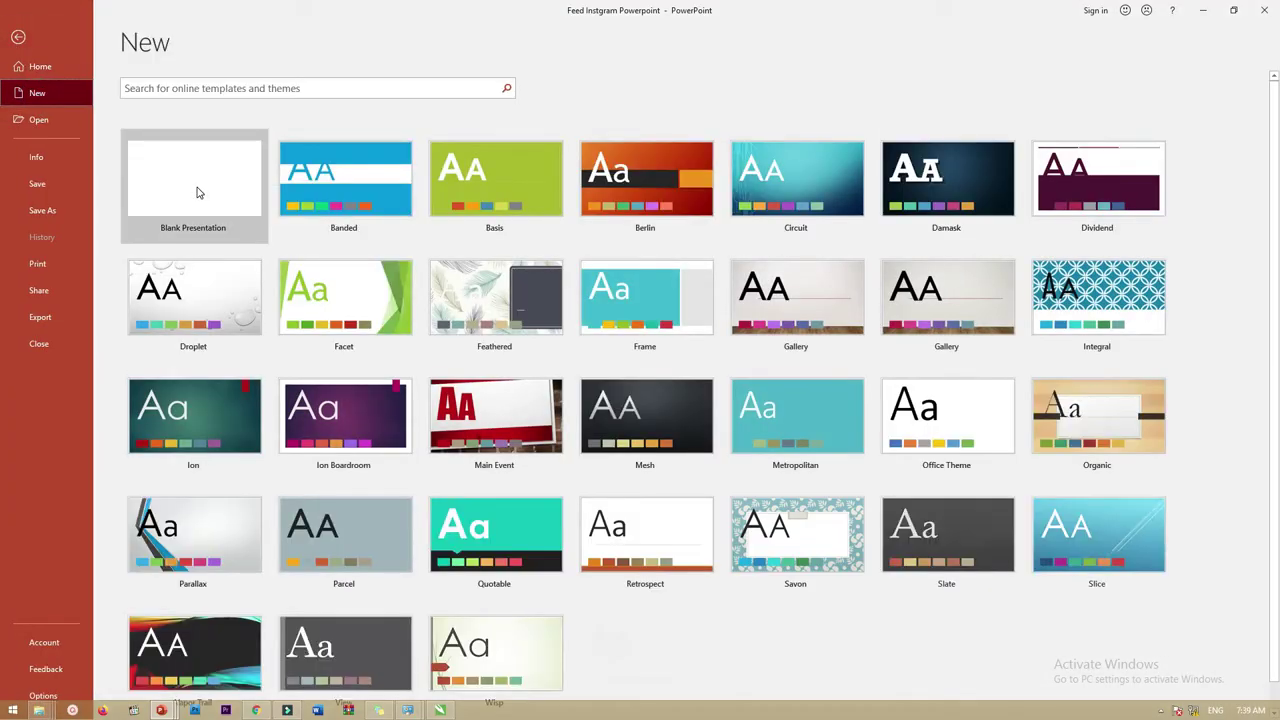
left_click(197, 191)
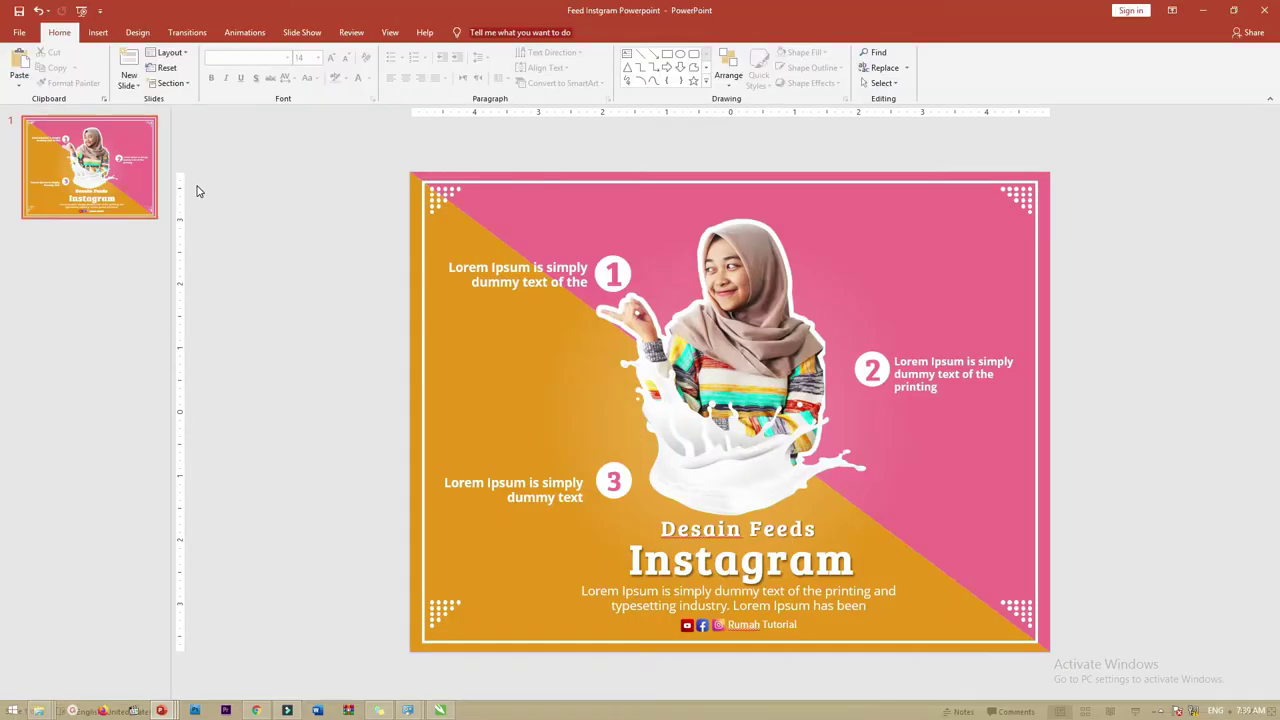
Step: Delete the title and subtitle placeholders from the first slide
left_click(477, 252)
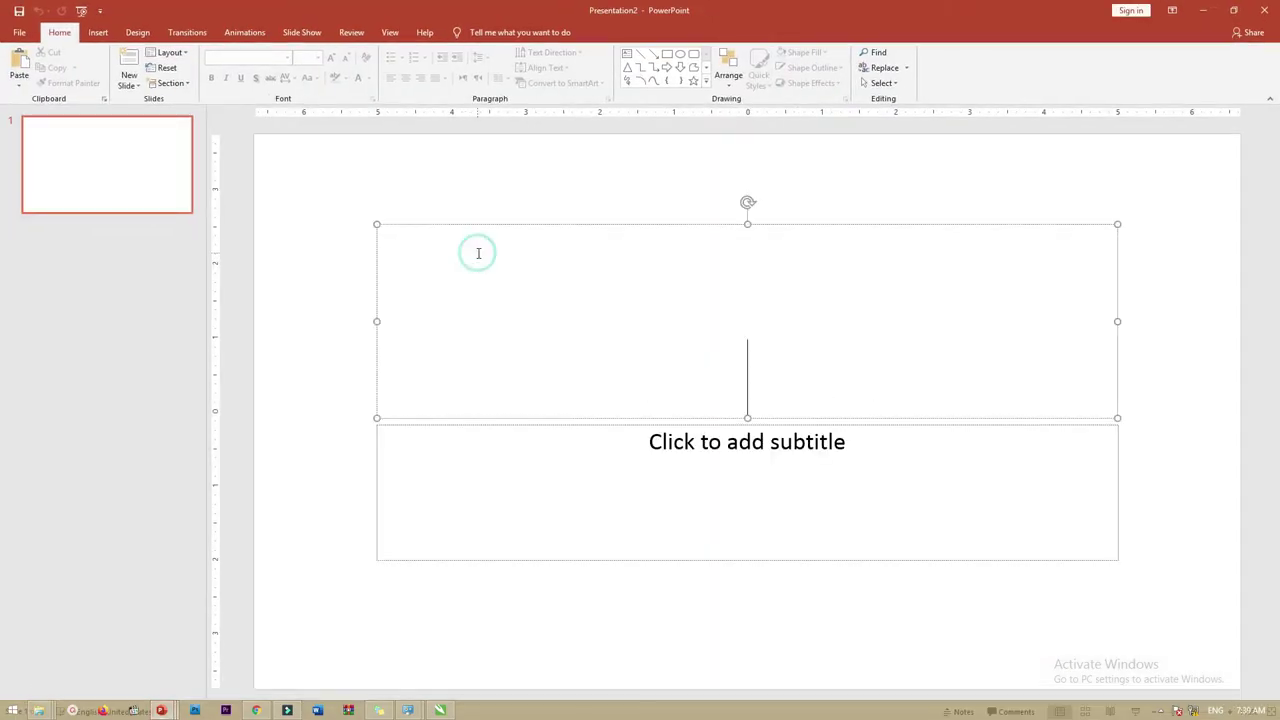
left_click(502, 428, "shift")
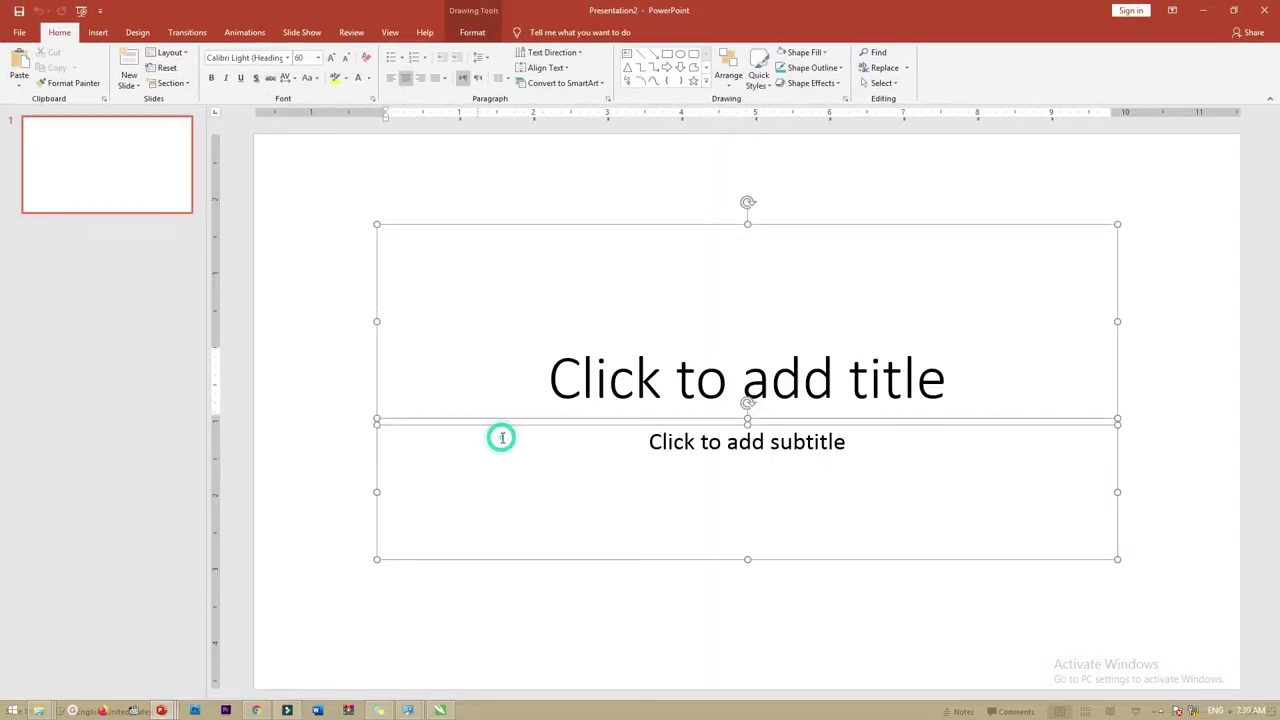
key("Delete")
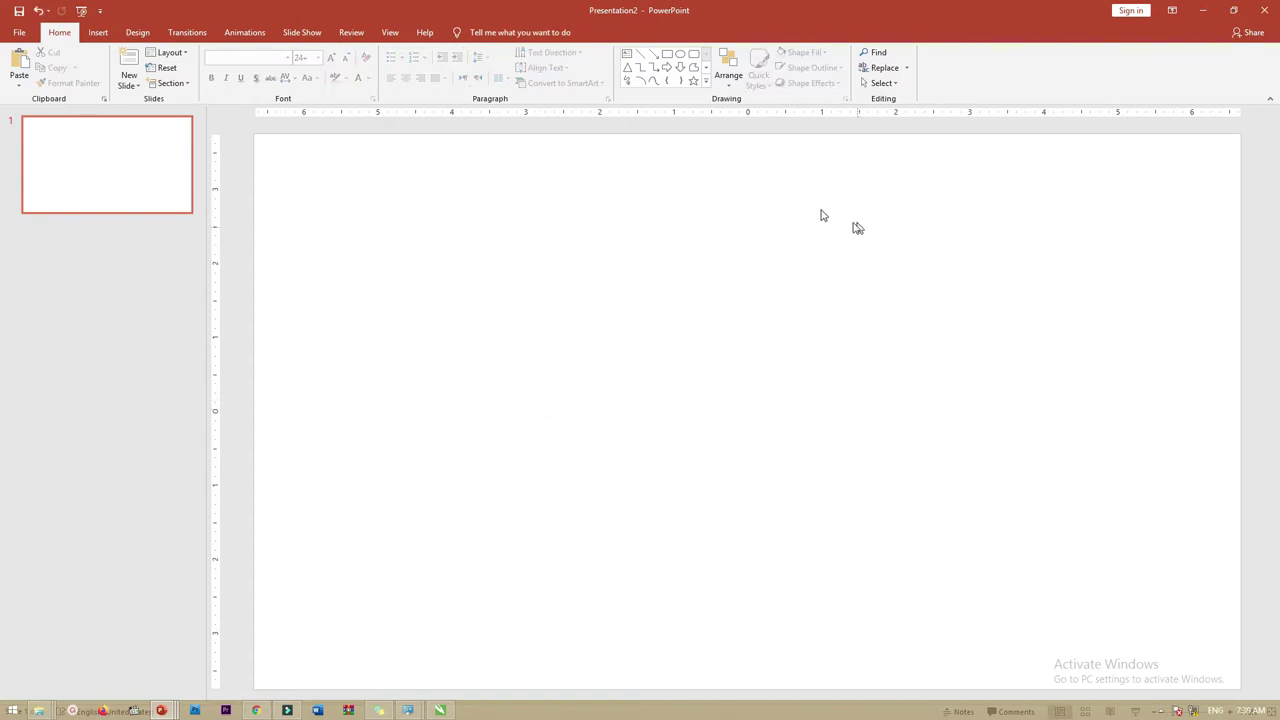
Step: Set the slide size to Standard (4:3), scaling content with Ensure Fit
left_click(137, 32)
left_click(1183, 80)
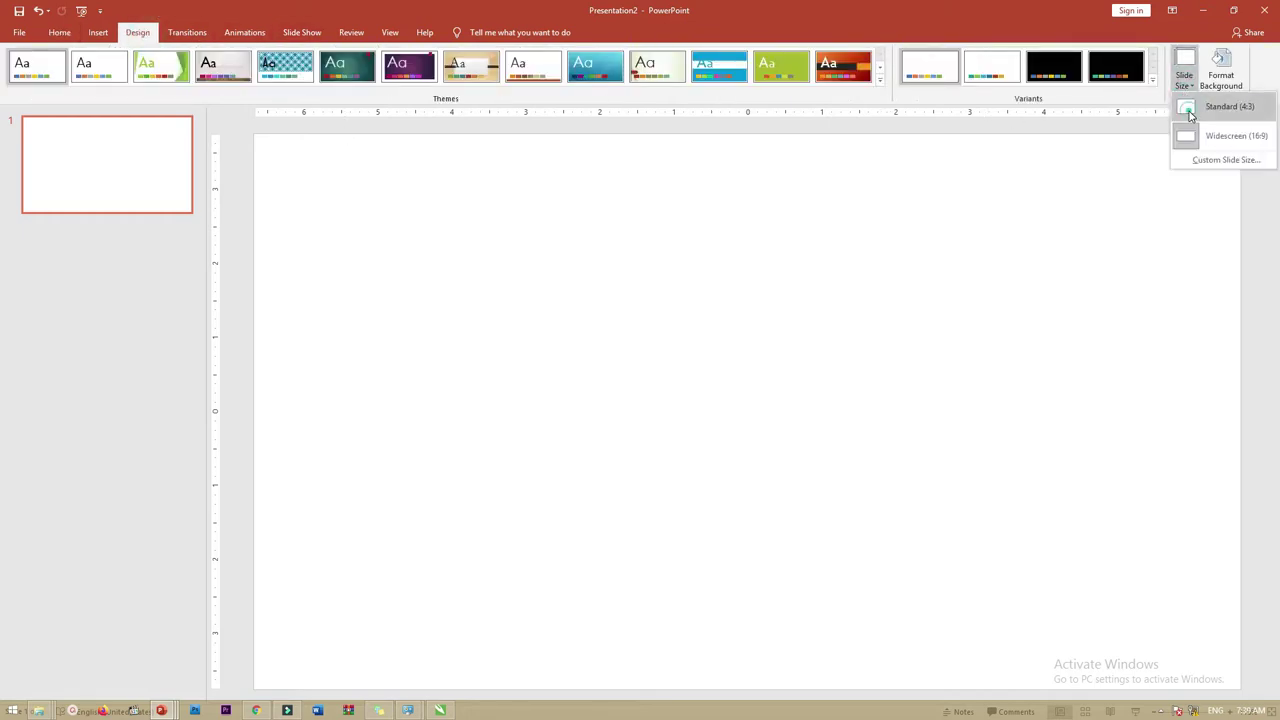
left_click(1189, 110)
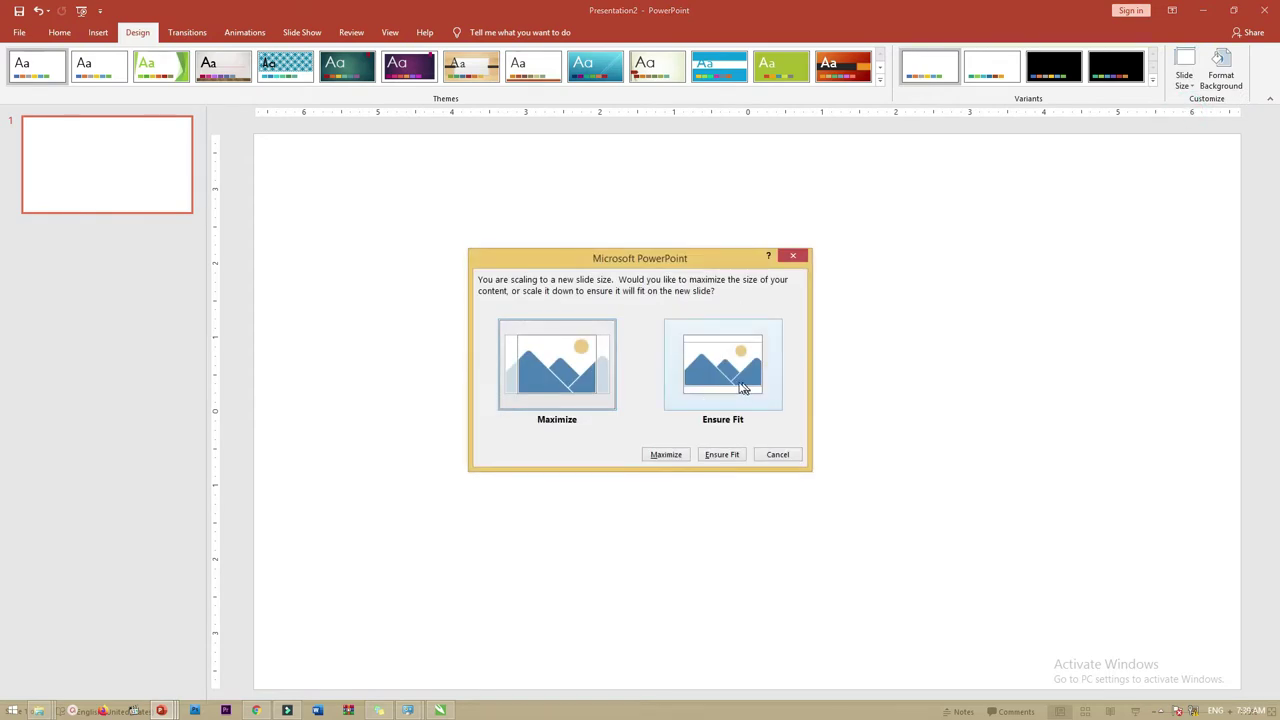
left_click(716, 456)
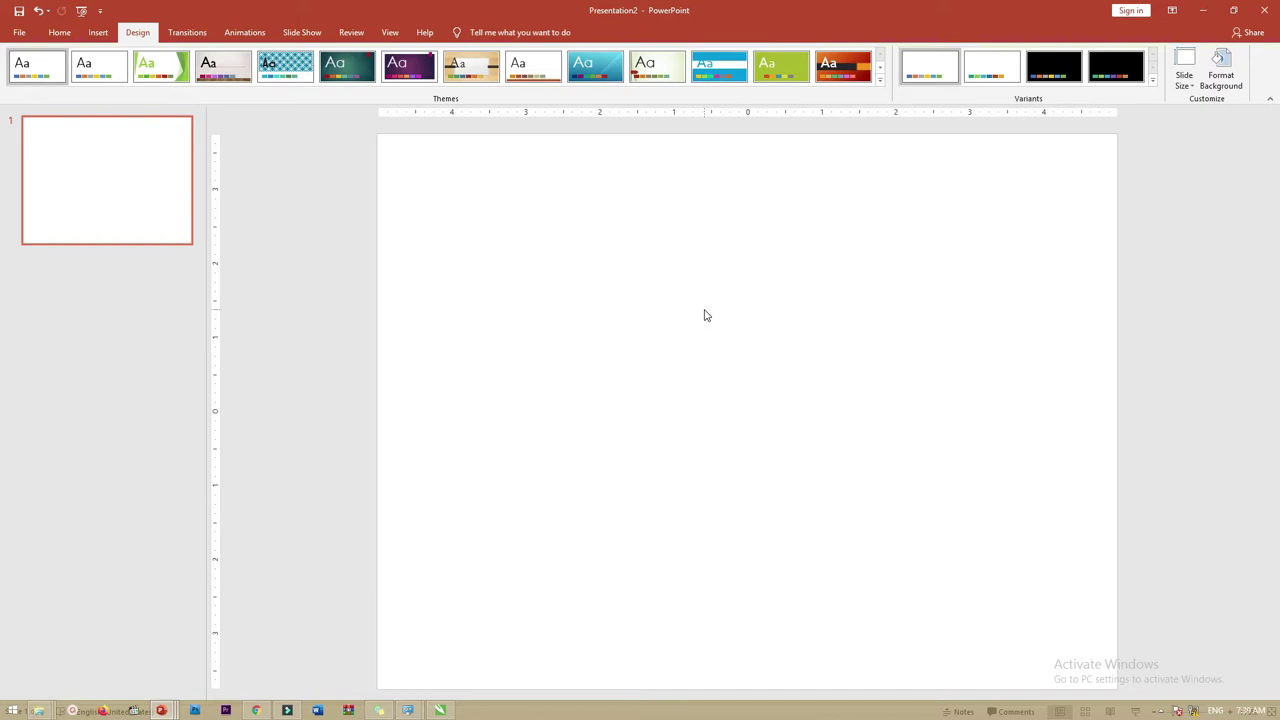
scroll(708, 301, "down", 2)
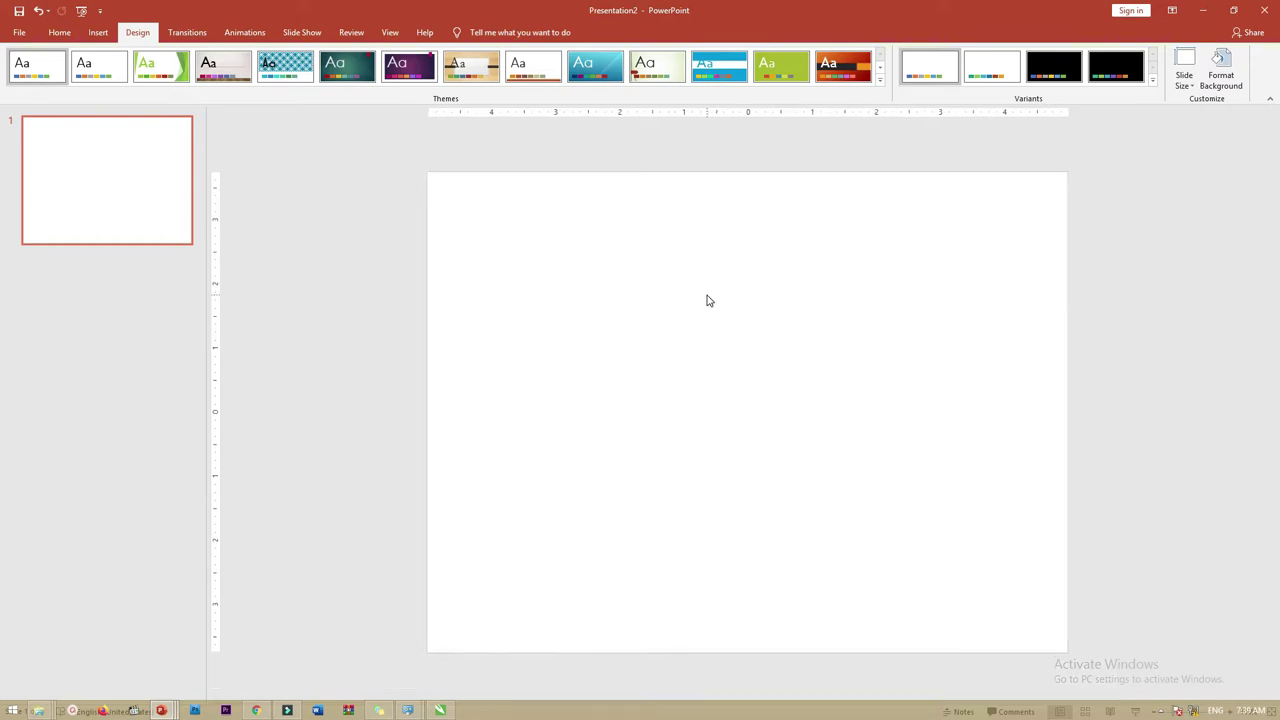
scroll(708, 301, "up", 2)
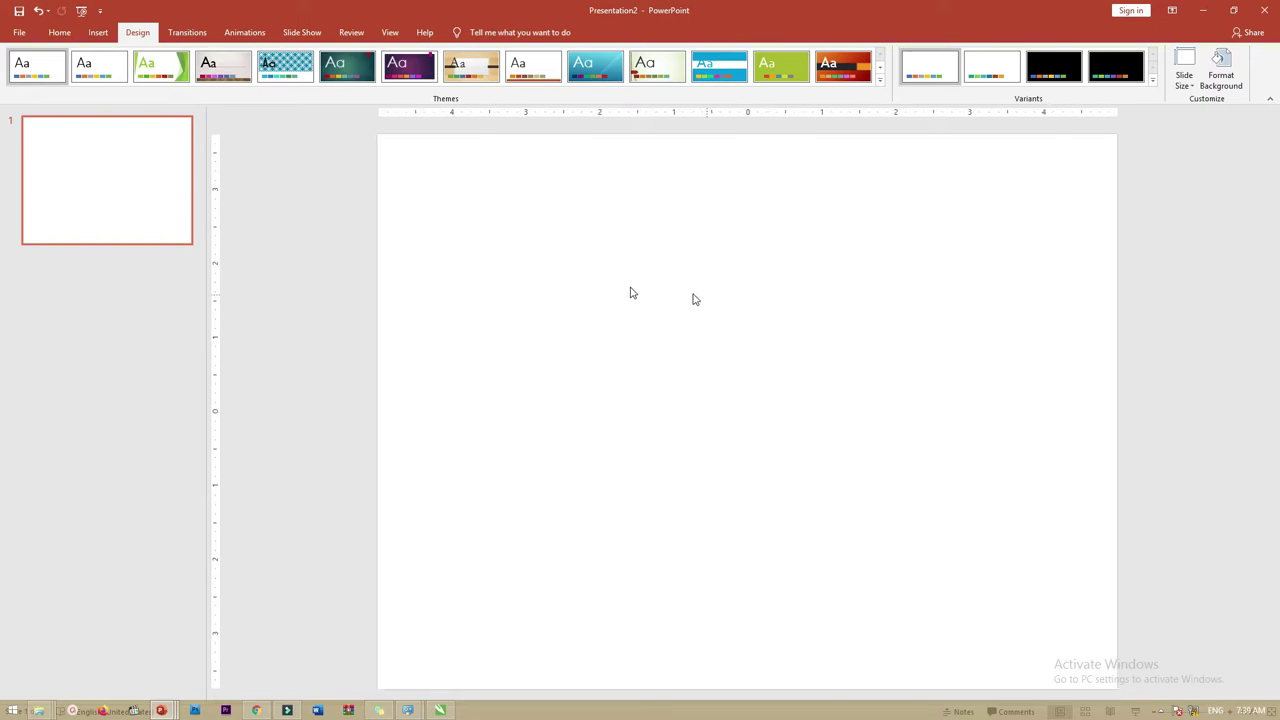
Step: Draw a rectangle stretching from corner to corner across the whole slide
left_click(98, 36)
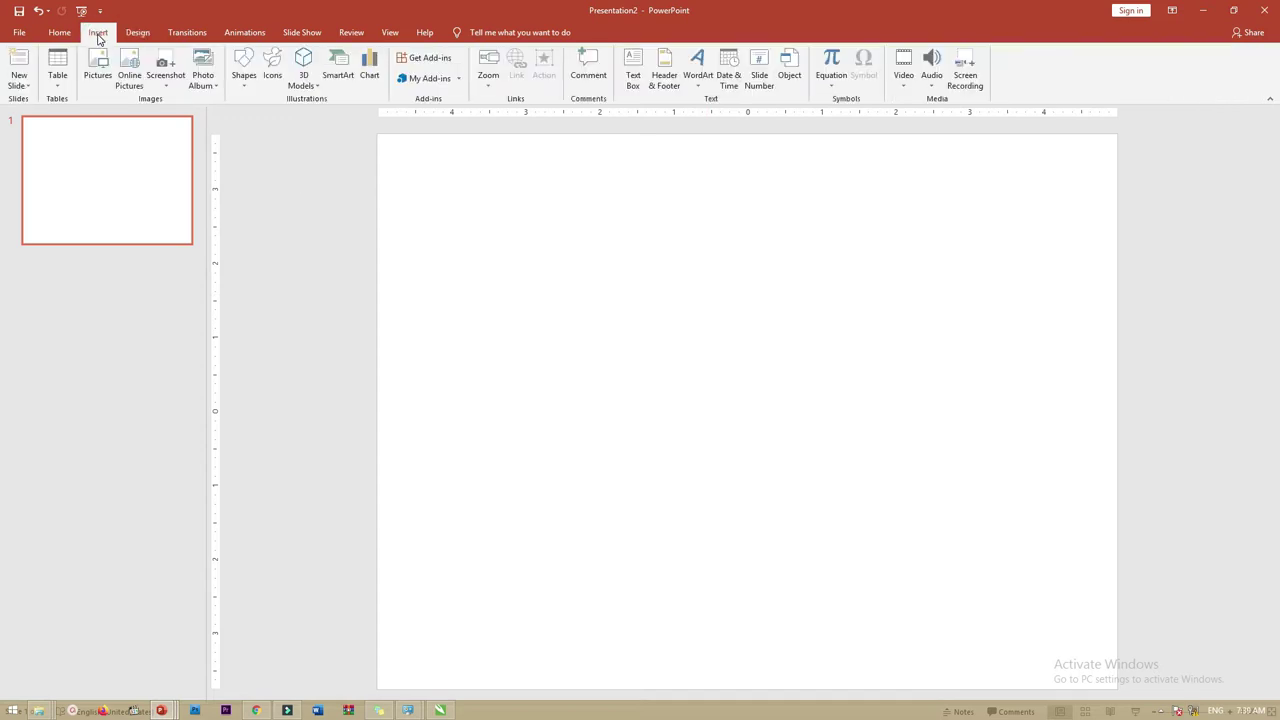
left_click(240, 85)
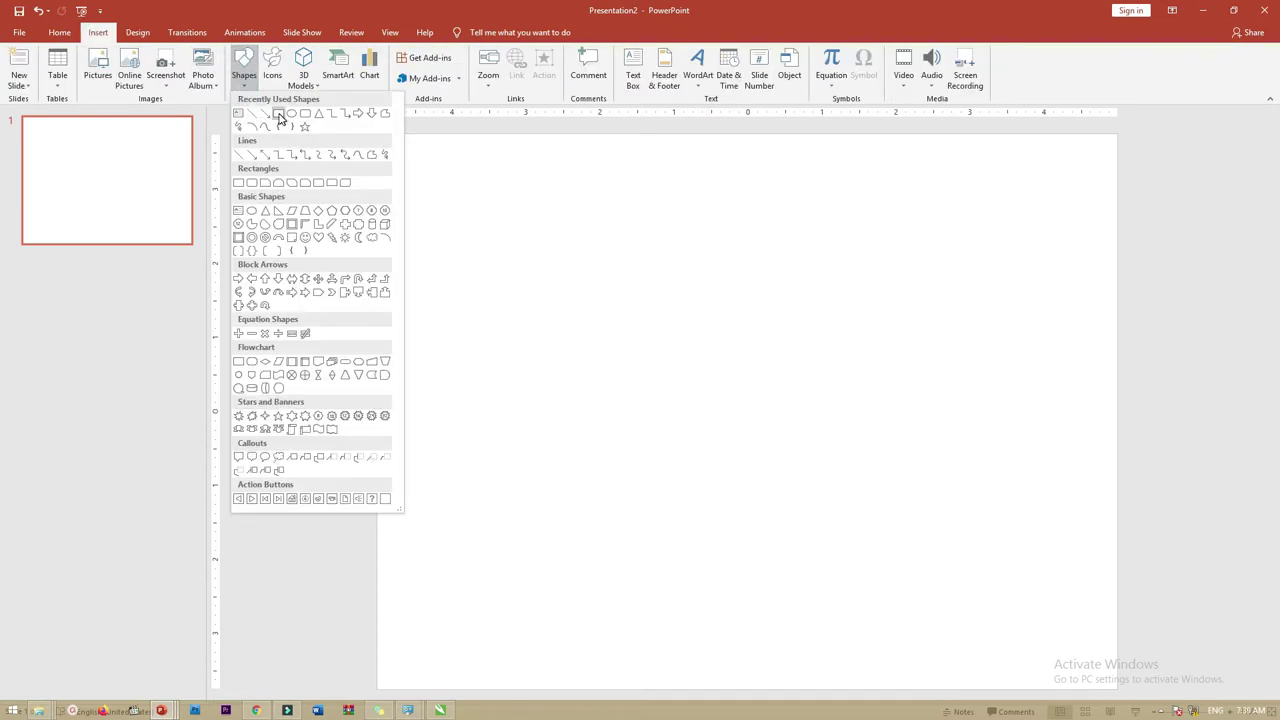
left_click(278, 114)
left_click_drag(378, 133, 1112, 684)
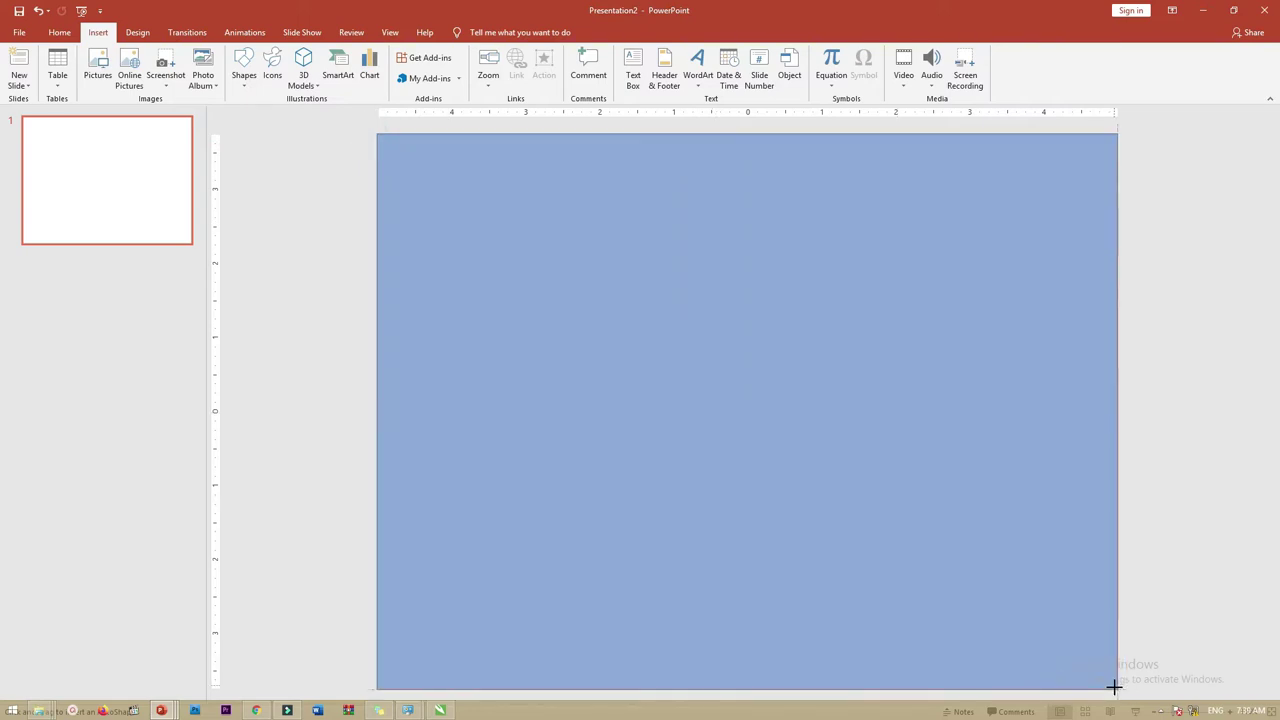
left_click_drag(1112, 684, 1114, 686)
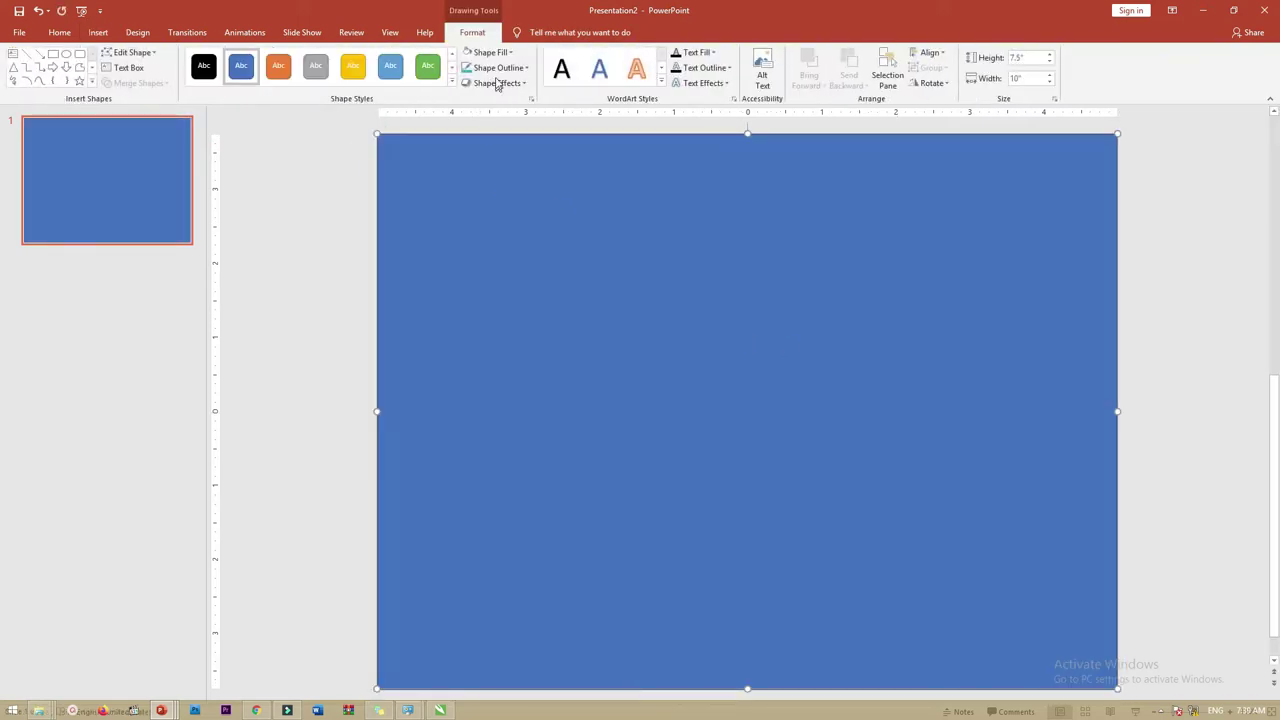
Step: Remove the blue rectangle's outline
left_click(497, 67)
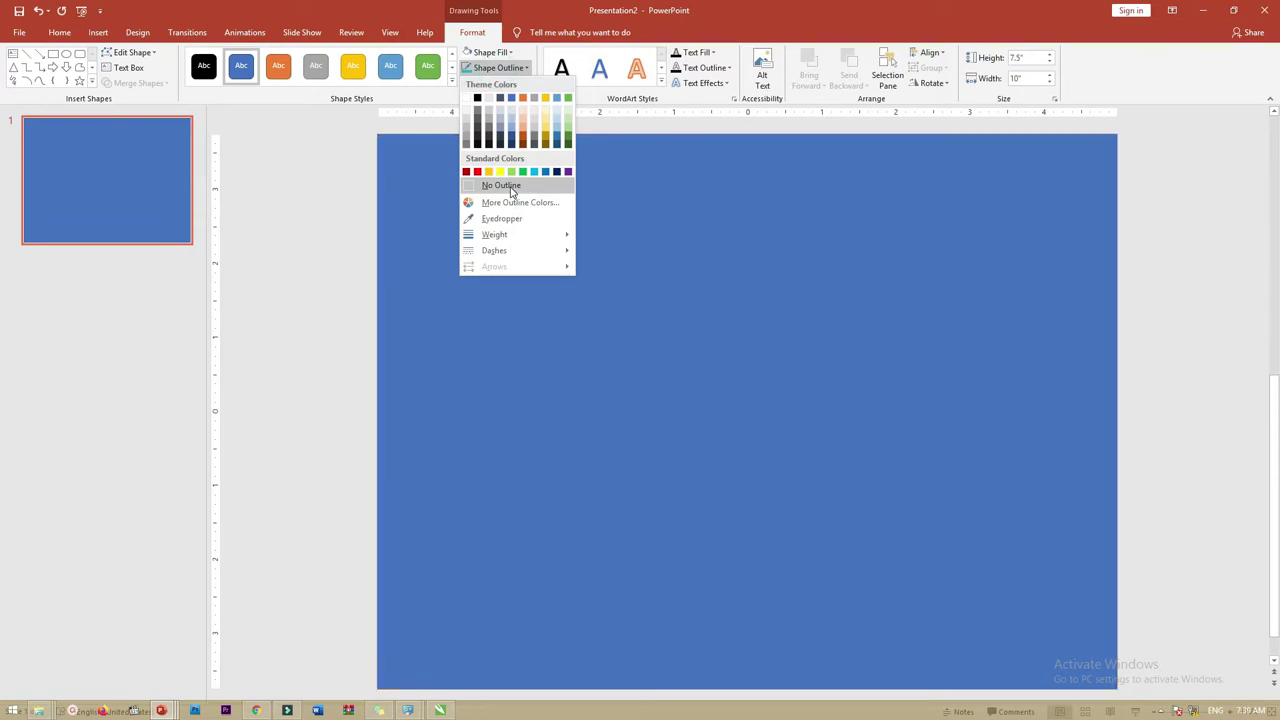
left_click(511, 191)
left_click(303, 177)
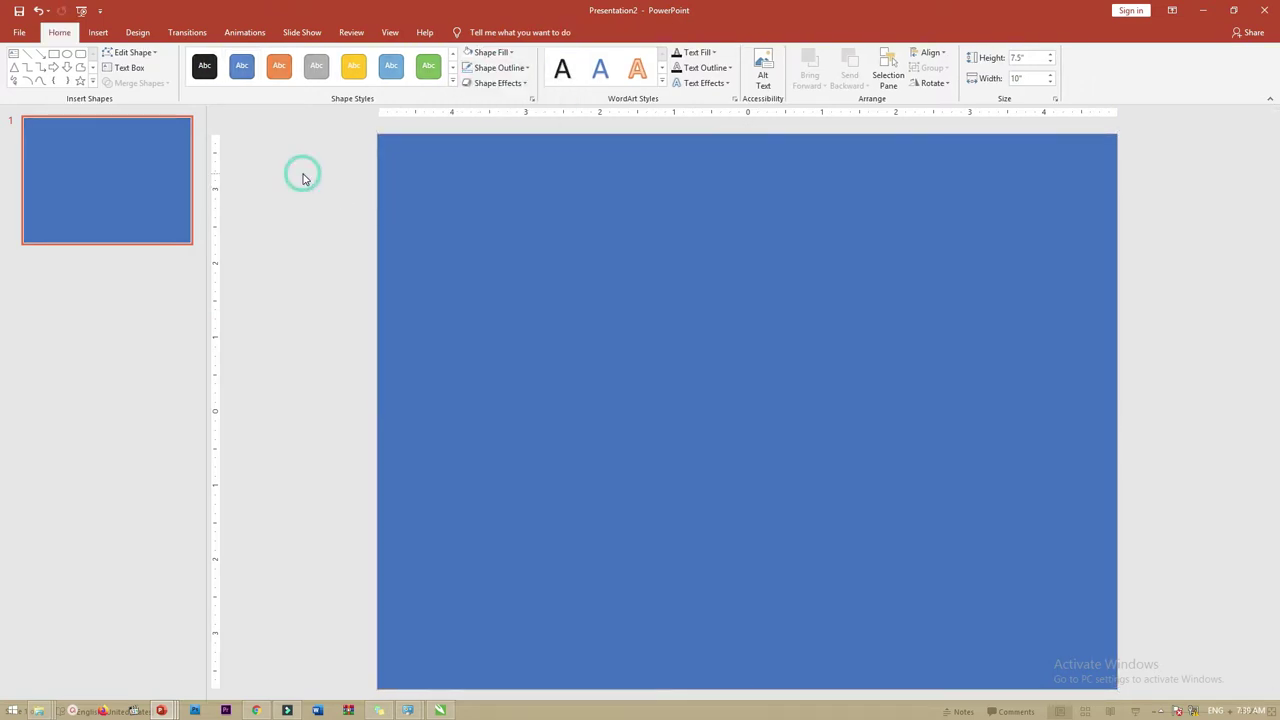
left_click(492, 216)
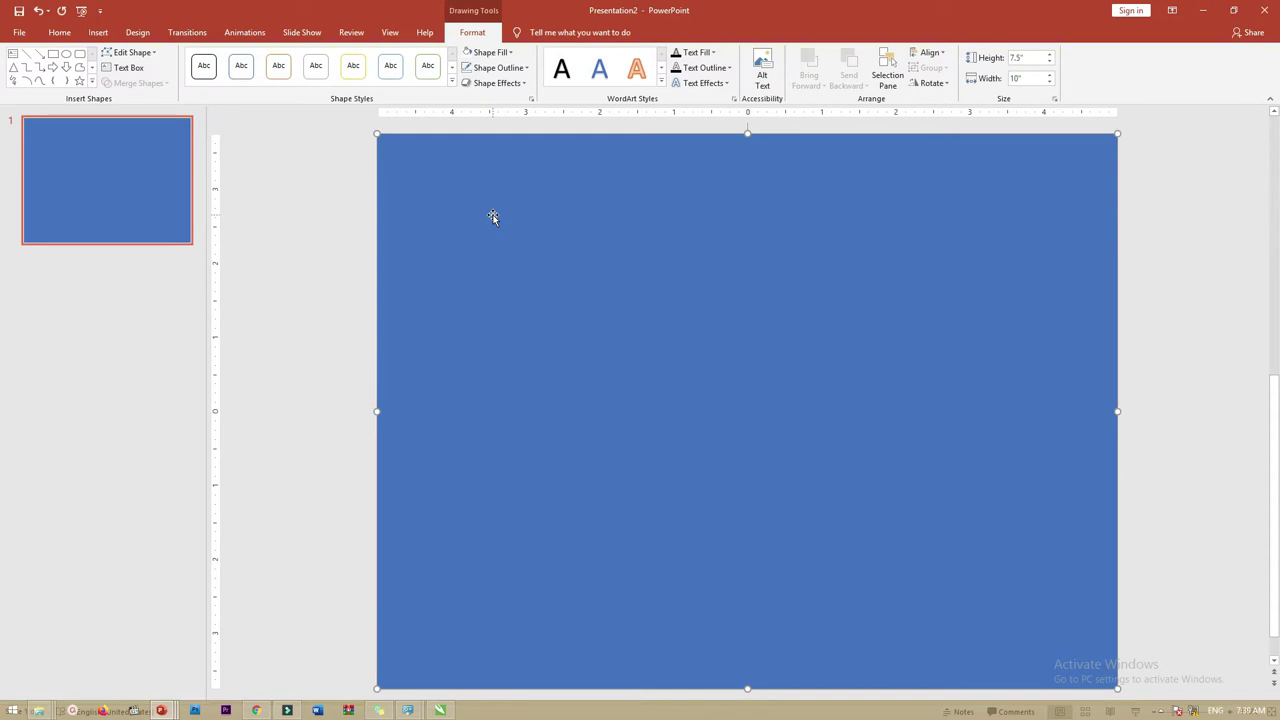
Step: Copy the teal, yellow, navy and pink swatch squares from the finished Instagram presentation
key("alt")
key("alt+Tab")
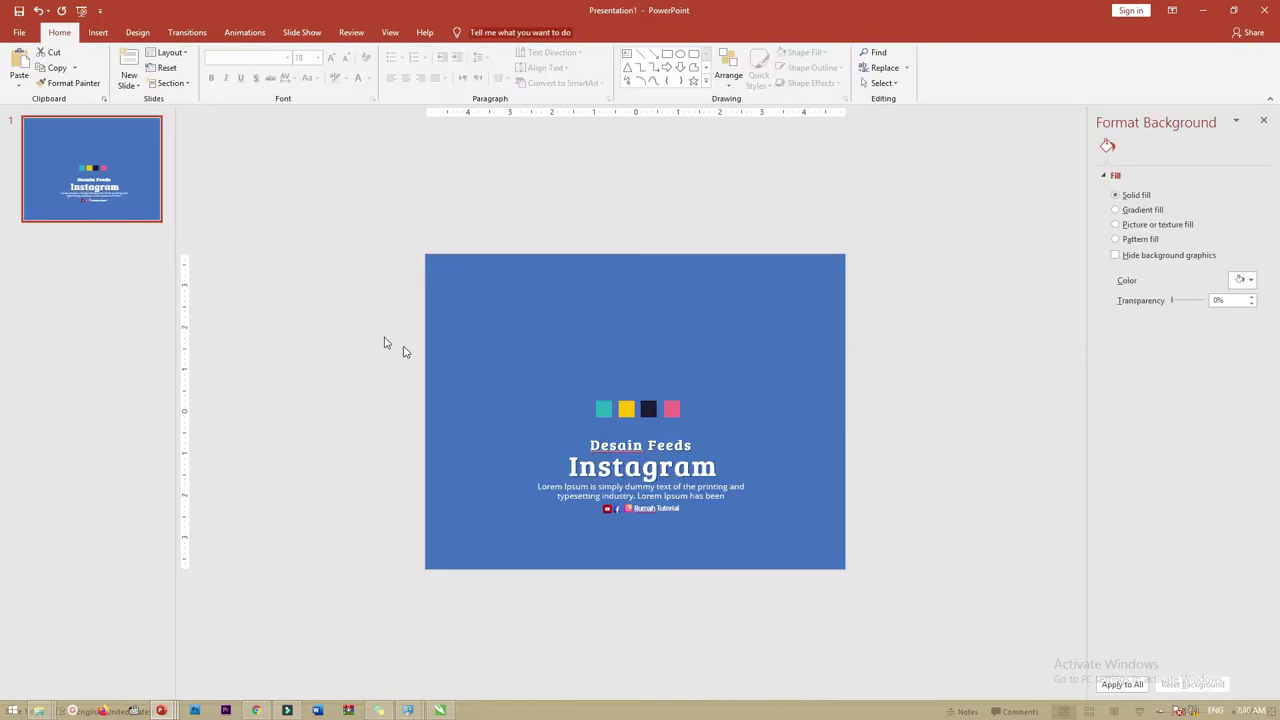
scroll(664, 404, "up", 3)
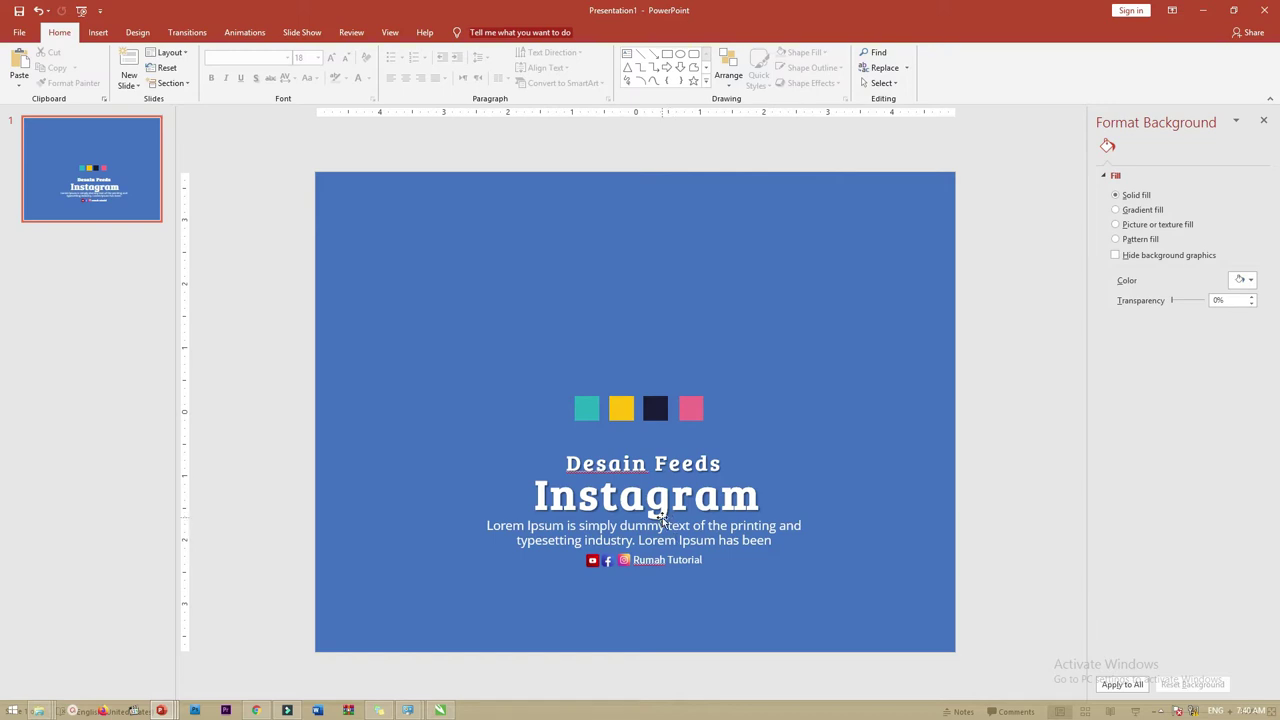
left_click(655, 408)
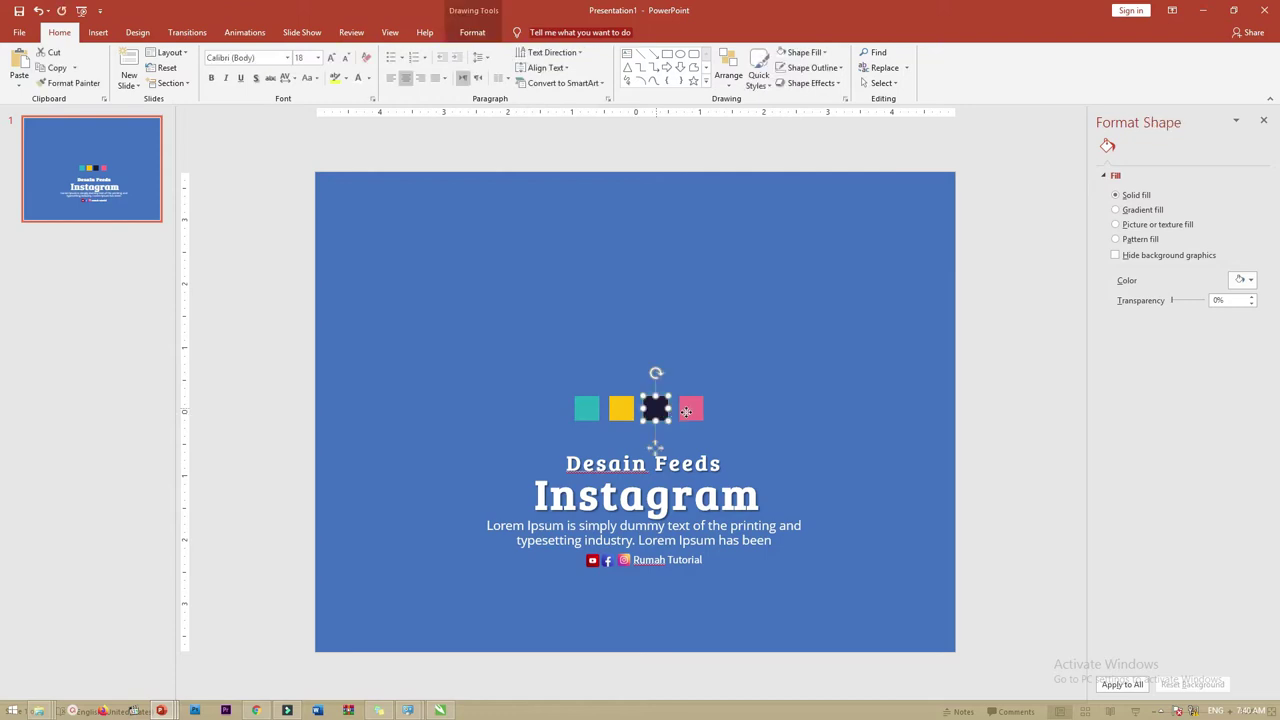
left_click(690, 408, "shift")
left_click(621, 408, "shift")
left_click(587, 408, "shift")
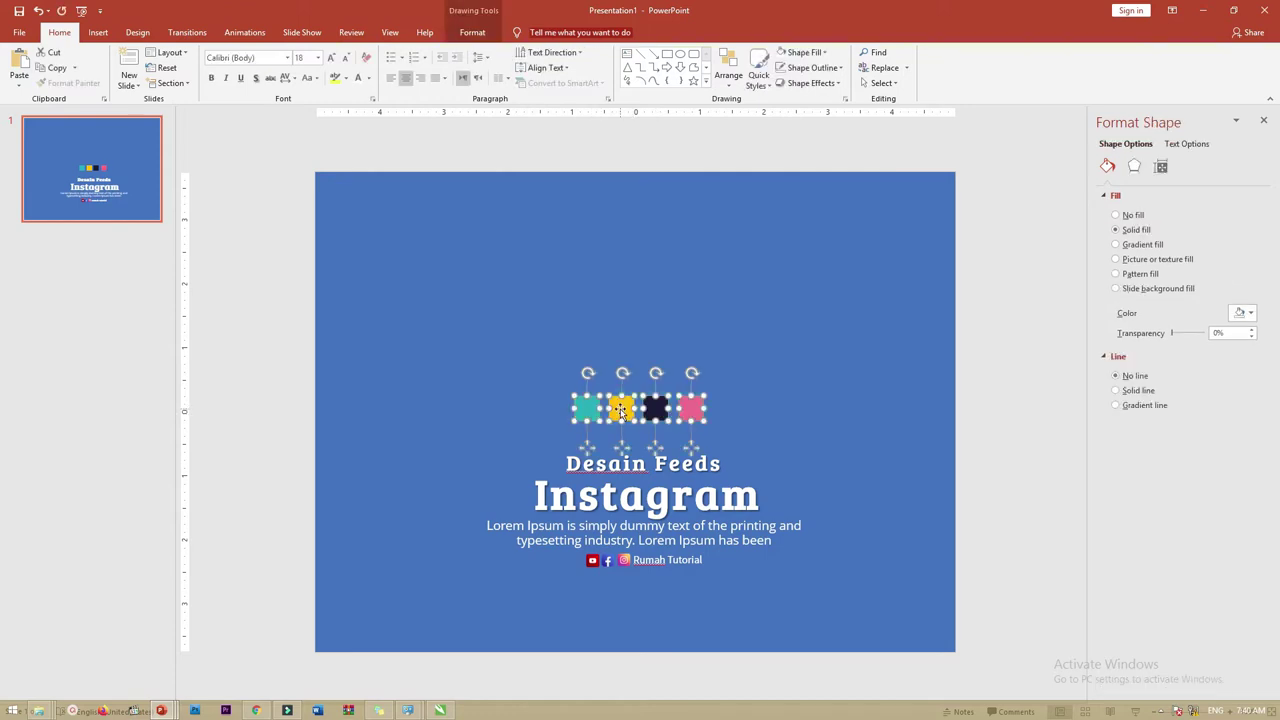
right_click(622, 410)
left_click(652, 433)
Step: Paste the four squares into Presentation2 and park them beside the slide
key("alt+Tab")
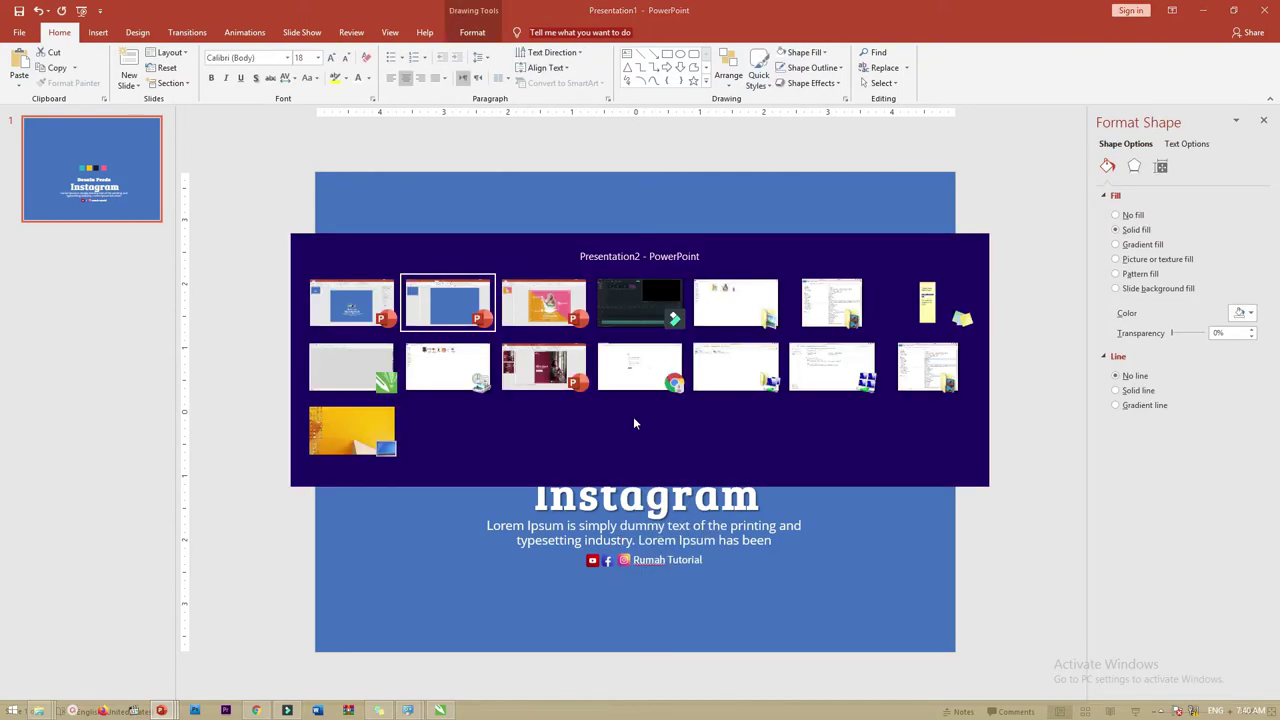
key("ctrl+v")
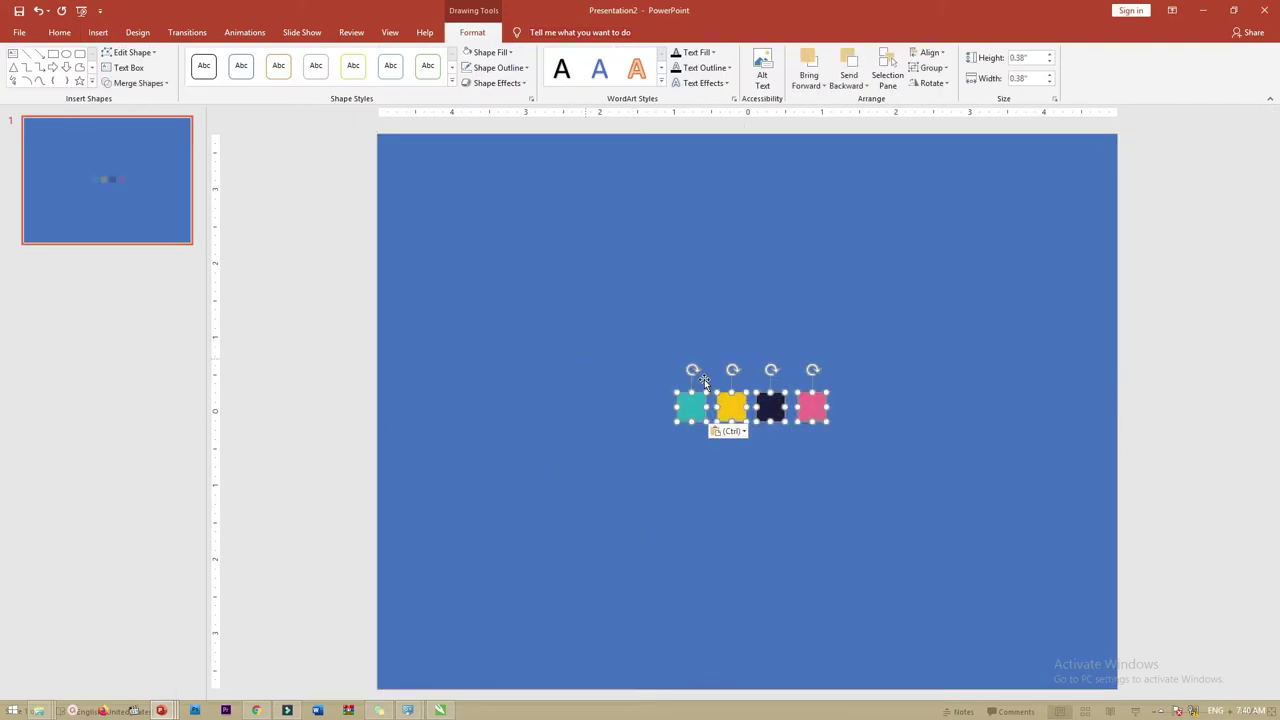
left_click_drag(733, 409, 362, 195)
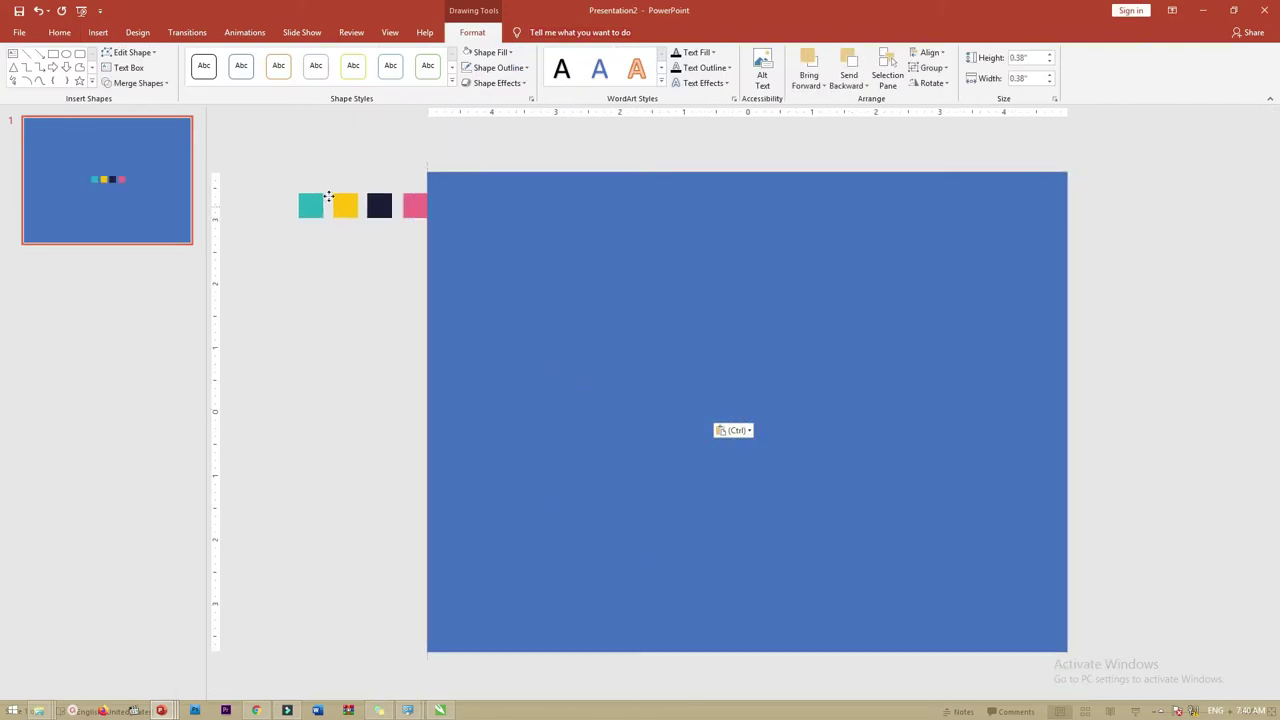
left_click(380, 151)
left_click(514, 217)
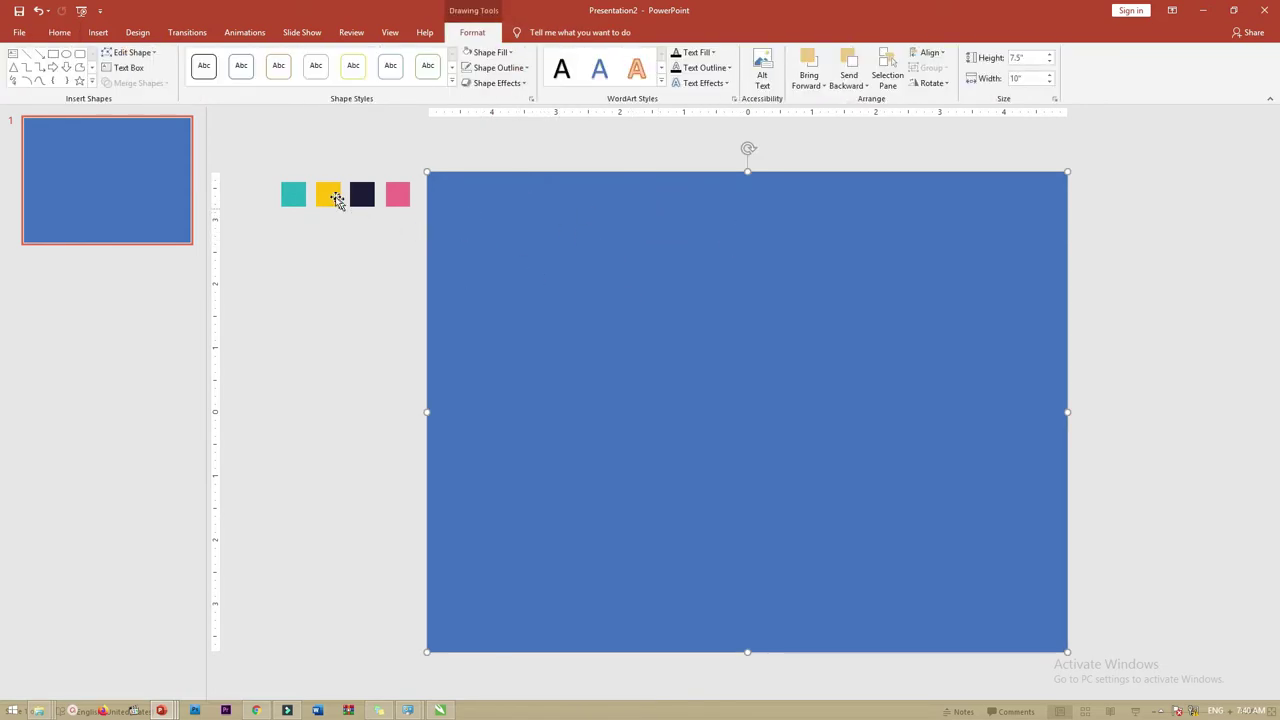
Step: Fill the full-slide rectangle with the yellow swatch colour using the eyedropper
left_click(333, 196)
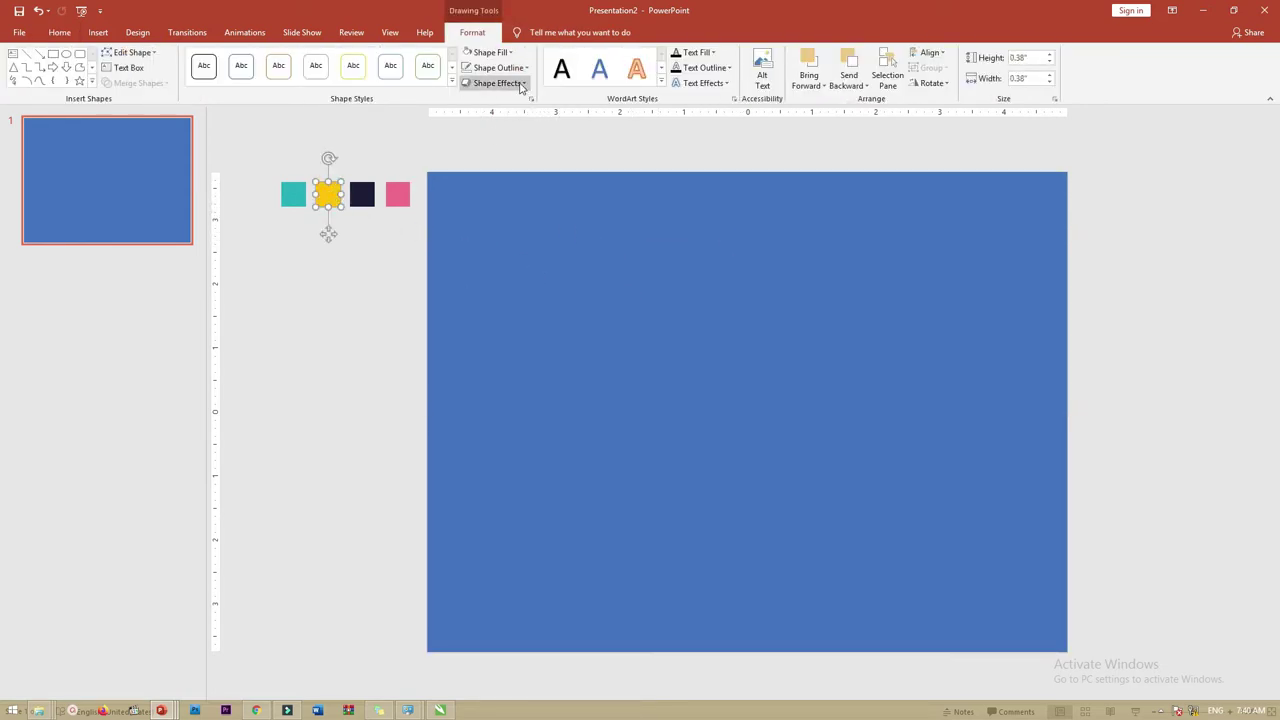
left_click(508, 192)
left_click(490, 53)
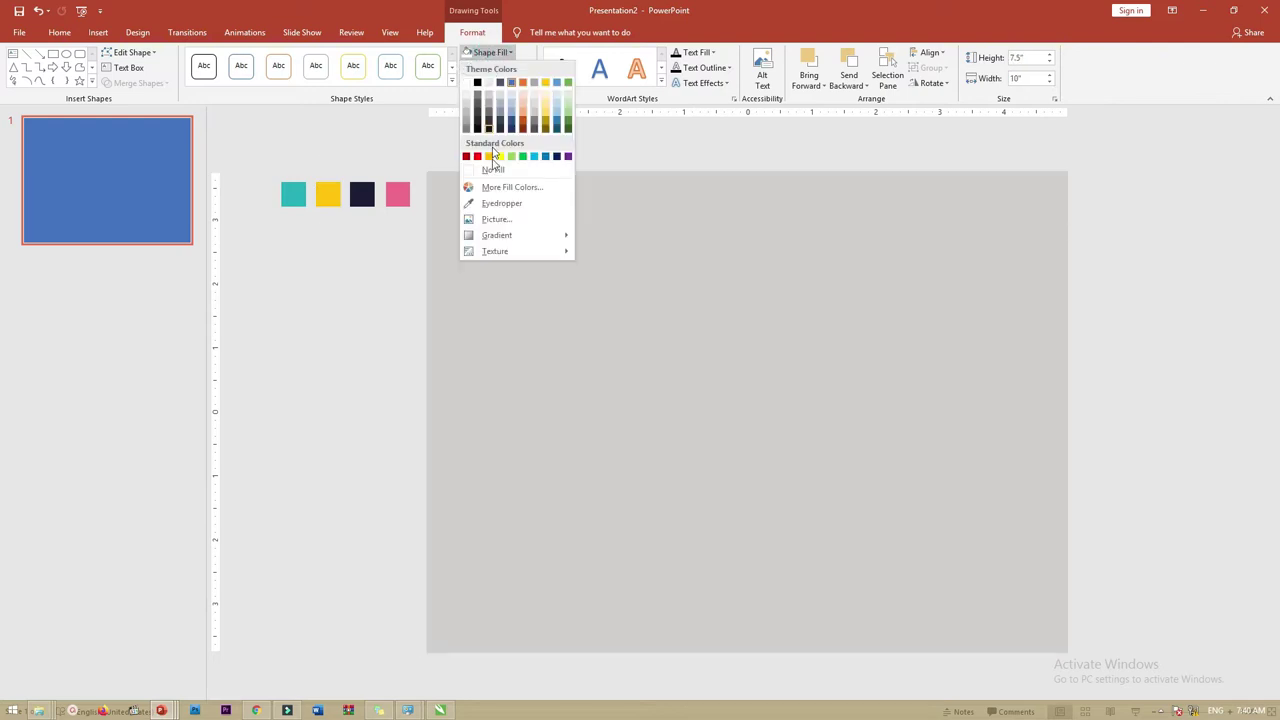
left_click(491, 201)
left_click(327, 201)
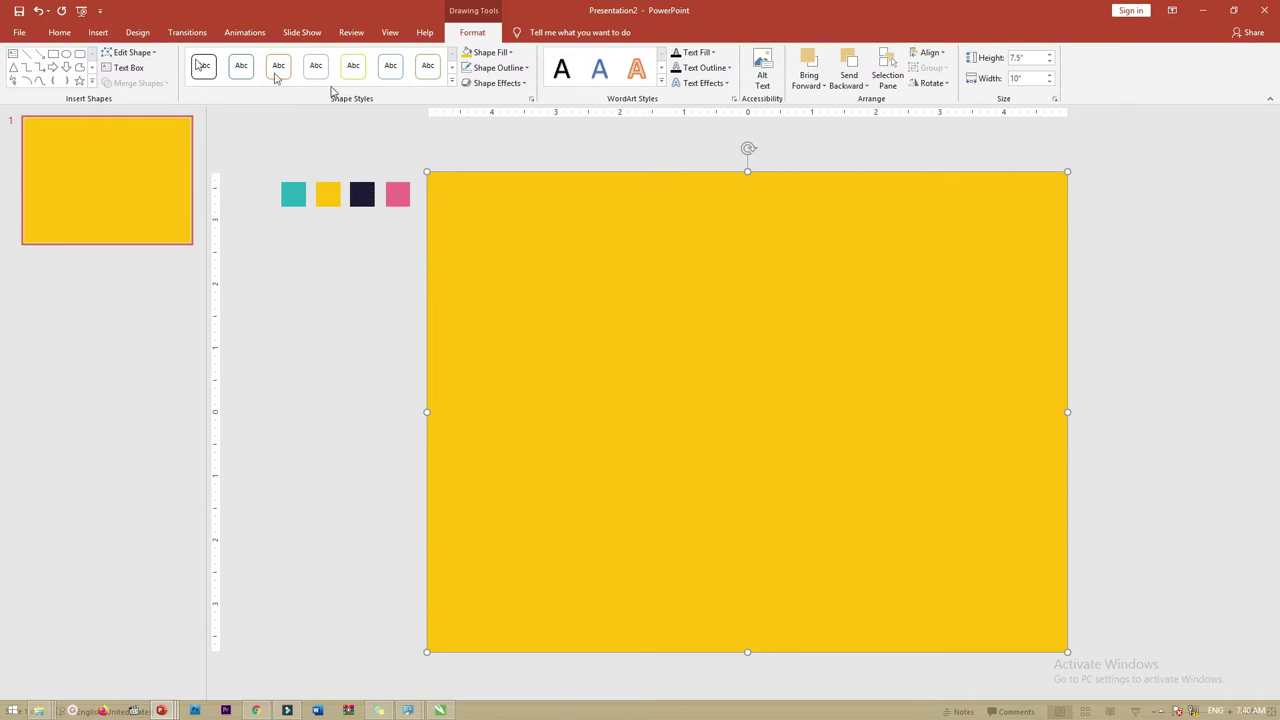
Step: Delete the rectangle's top-right point so it becomes a lower-left triangle
left_click(138, 53)
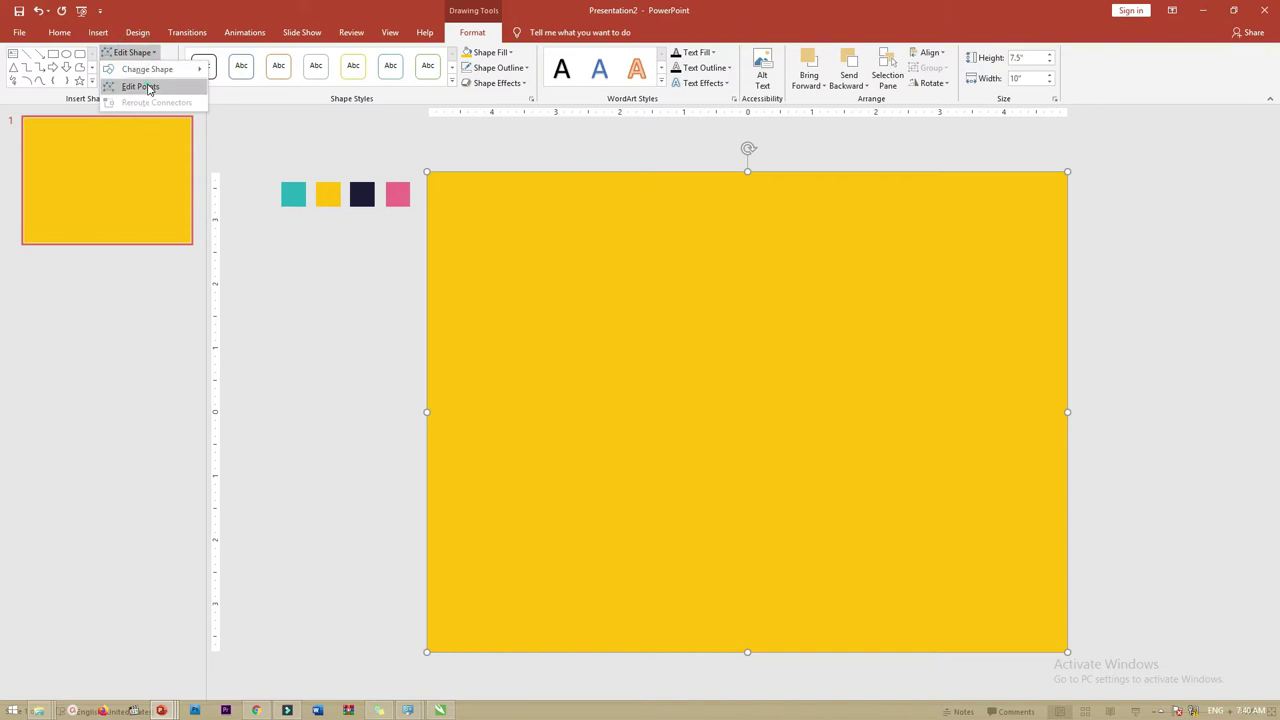
left_click(140, 87)
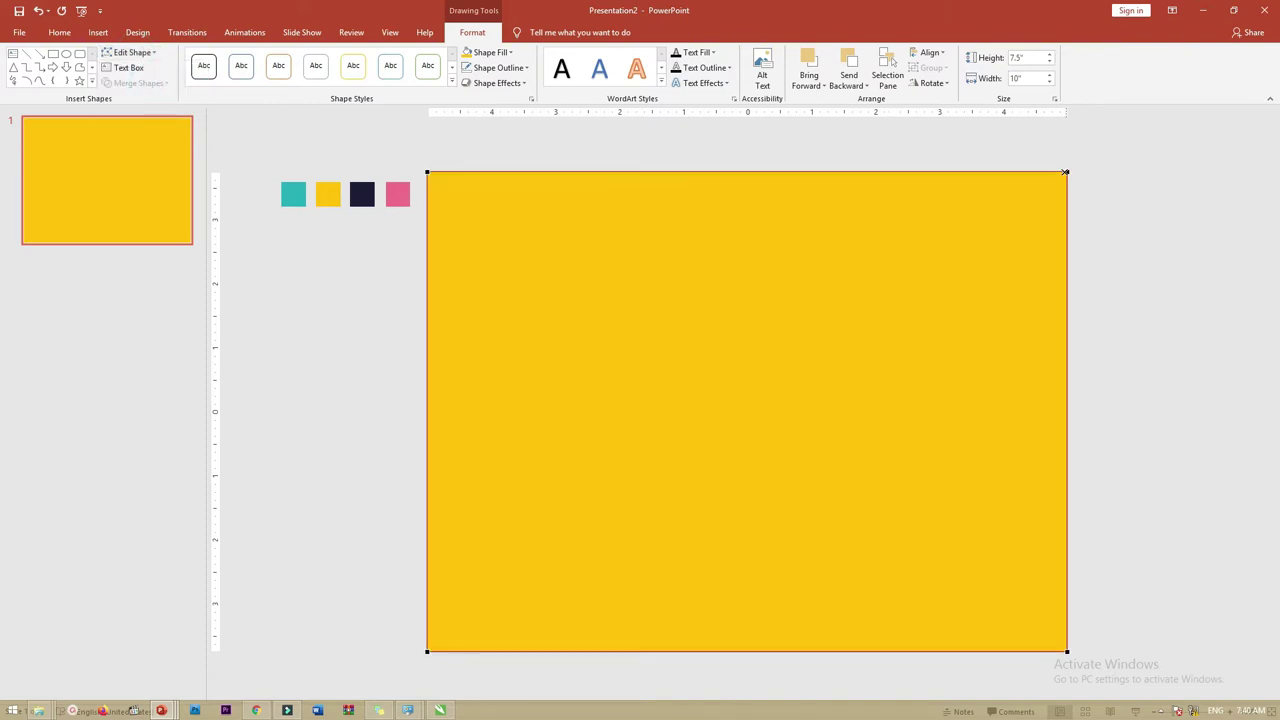
left_click(1066, 172, "ctrl")
left_click(366, 245)
left_click(540, 317)
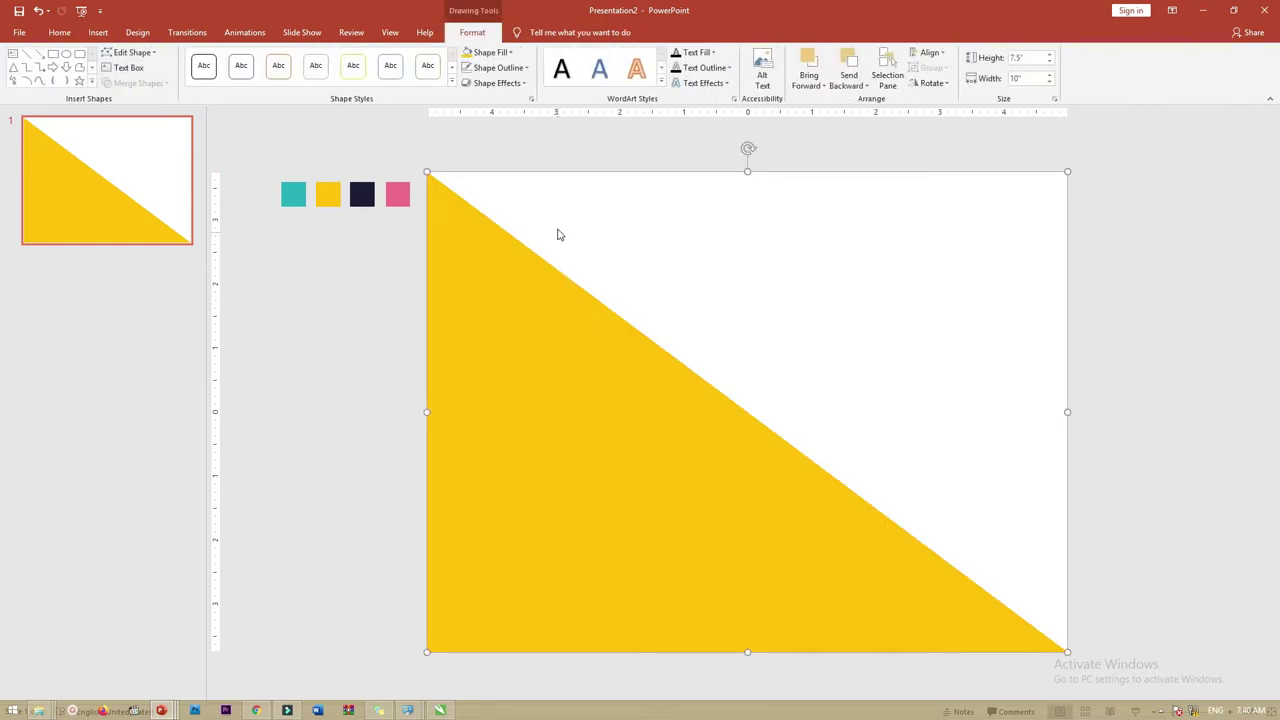
Step: Apply a dark variation gradient fill to the yellow triangle
left_click(490, 52)
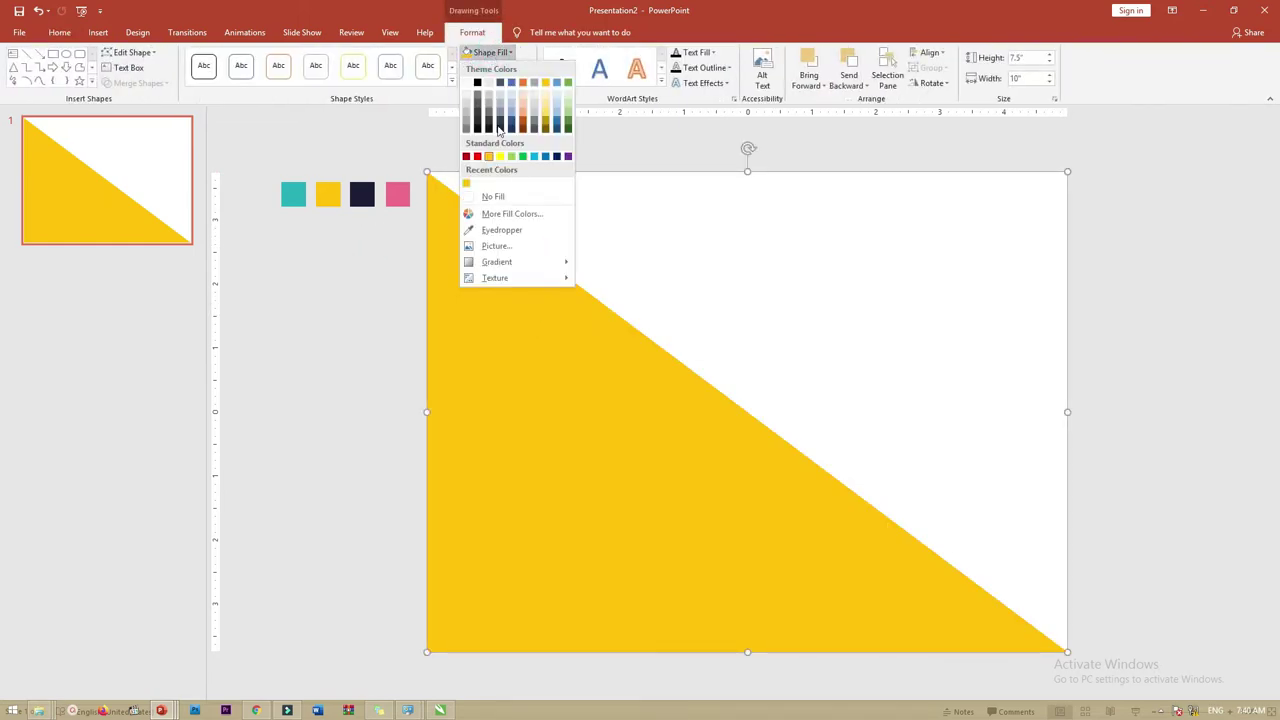
mouse_move(534, 266)
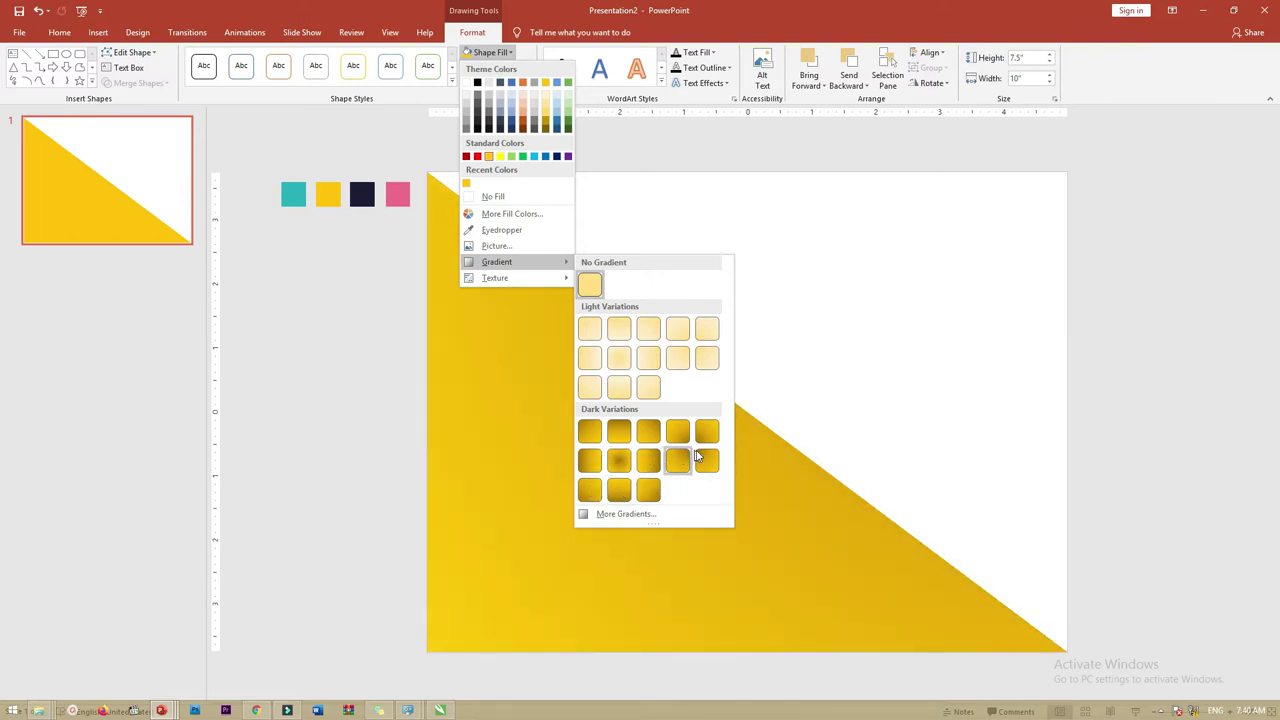
left_click(679, 459)
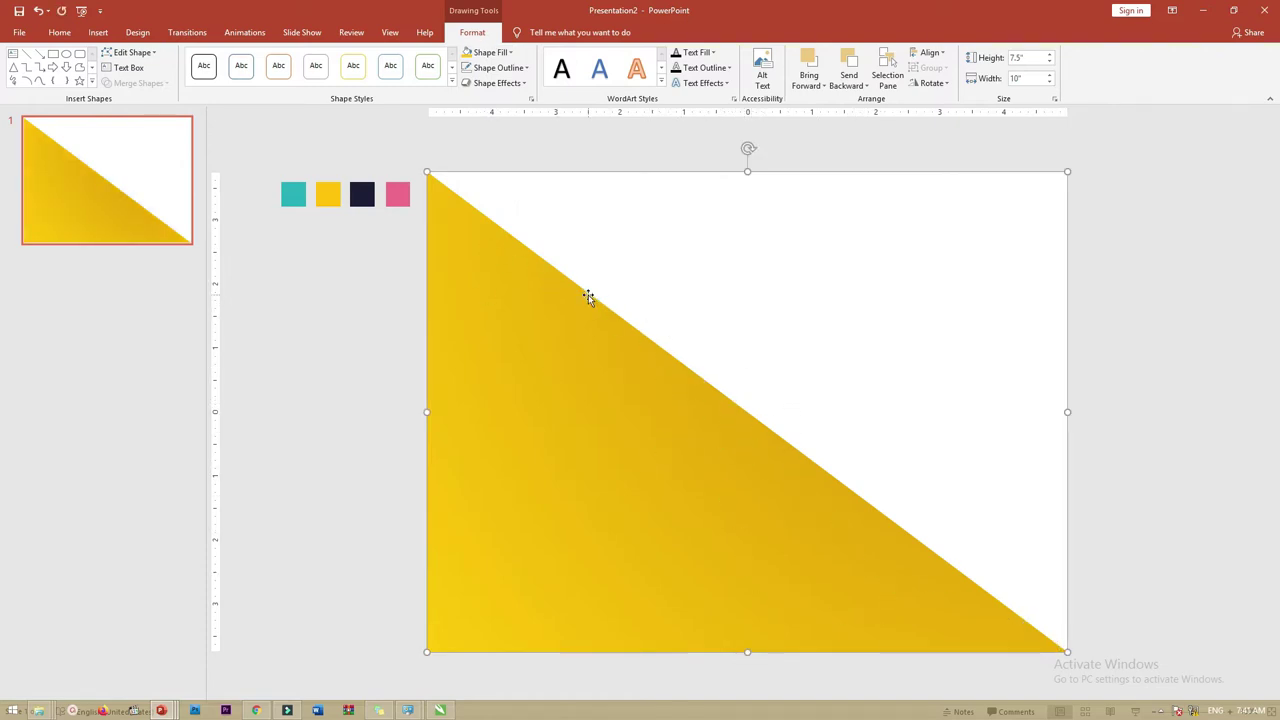
left_click(1161, 375)
left_click(551, 414)
Step: Duplicate the triangle and fill the copy with the pink swatch colour
left_click_drag(541, 414, 488, 225)
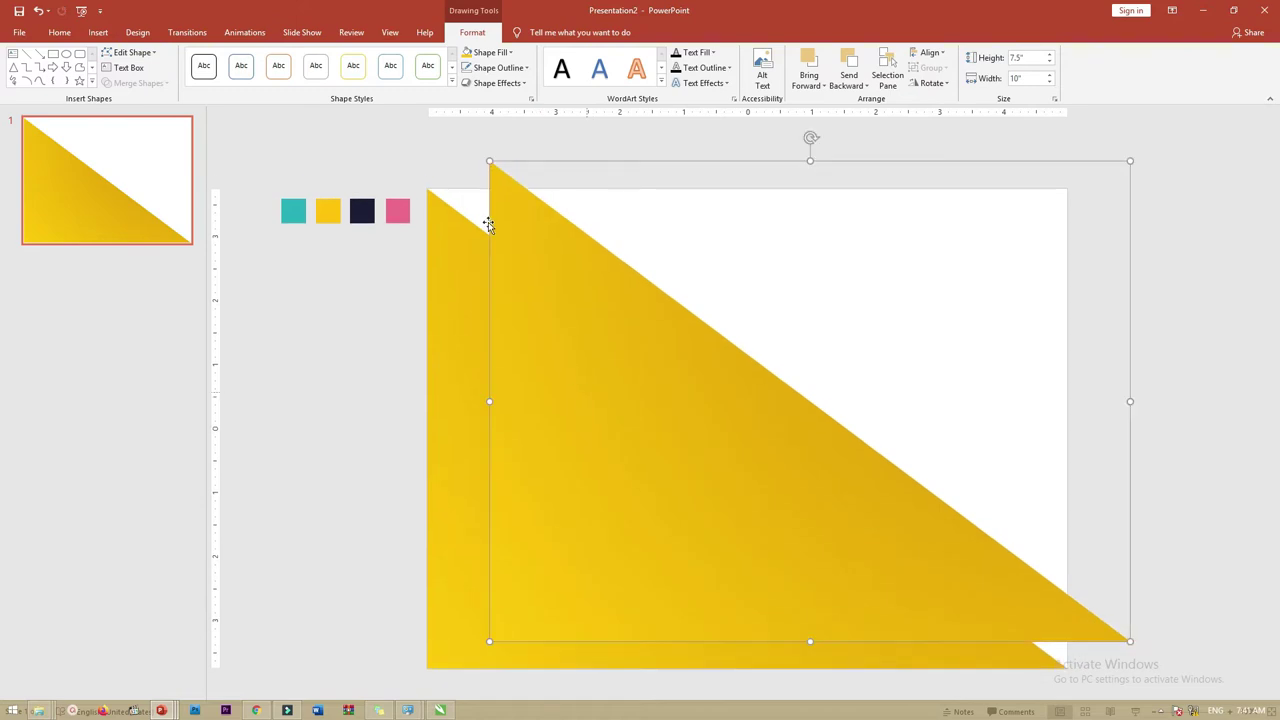
left_click(491, 54)
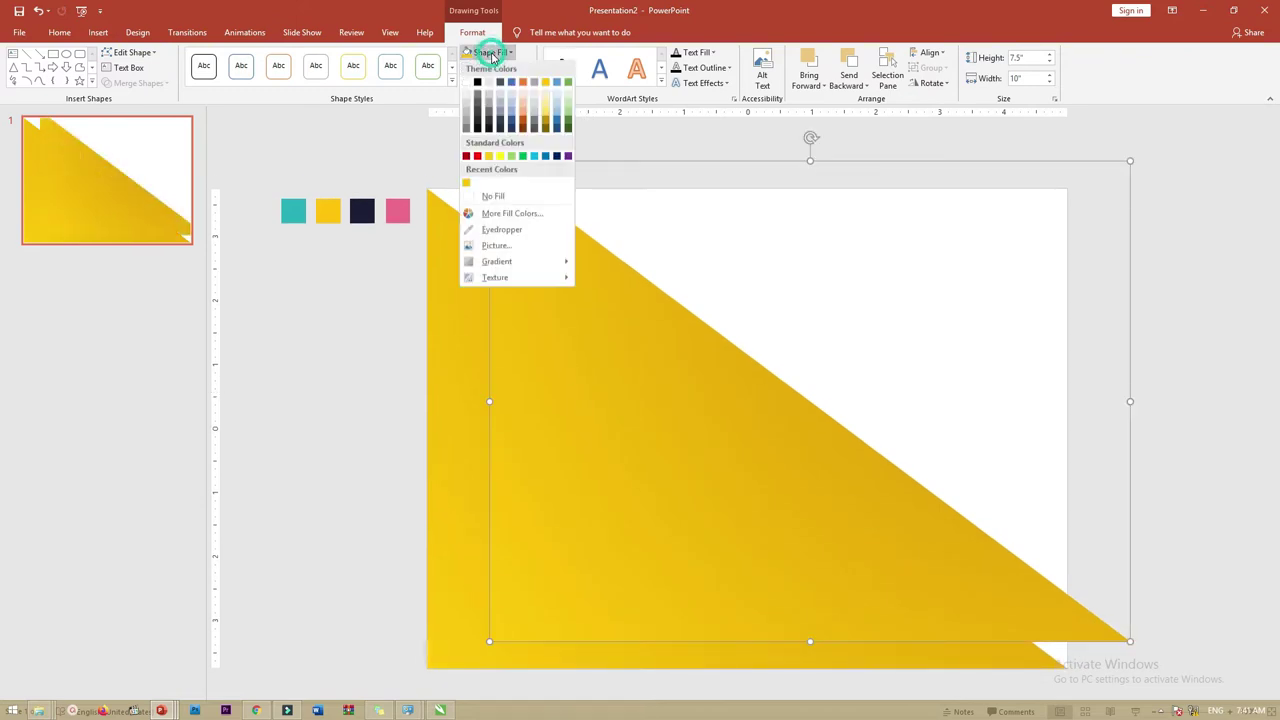
left_click(495, 229)
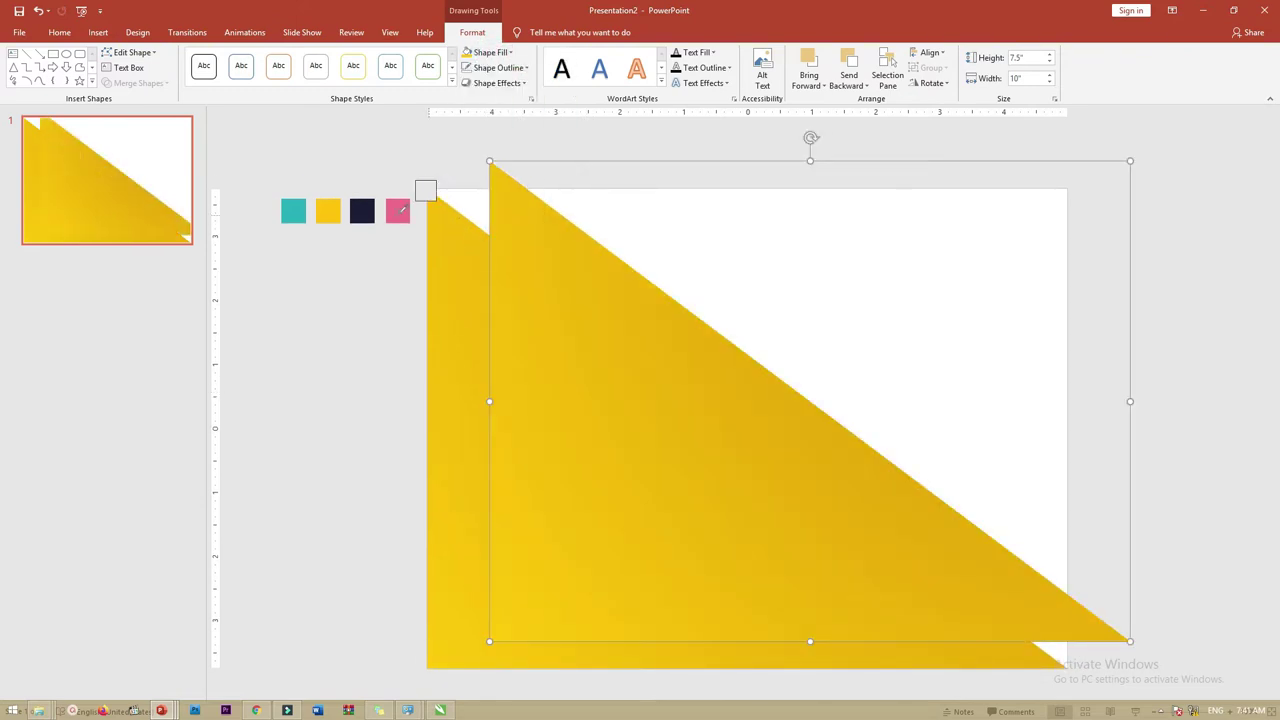
left_click(398, 211)
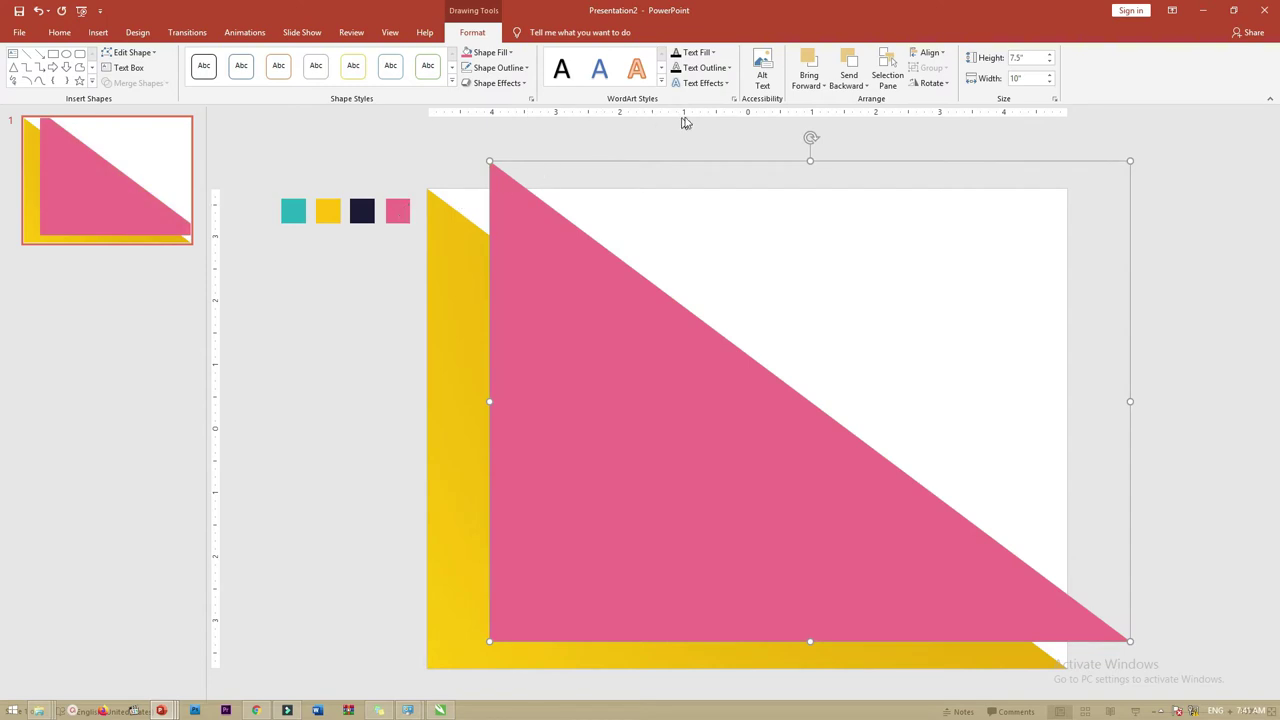
Step: Flip the pink copy horizontally and vertically to fill the upper-right half
left_click(930, 83)
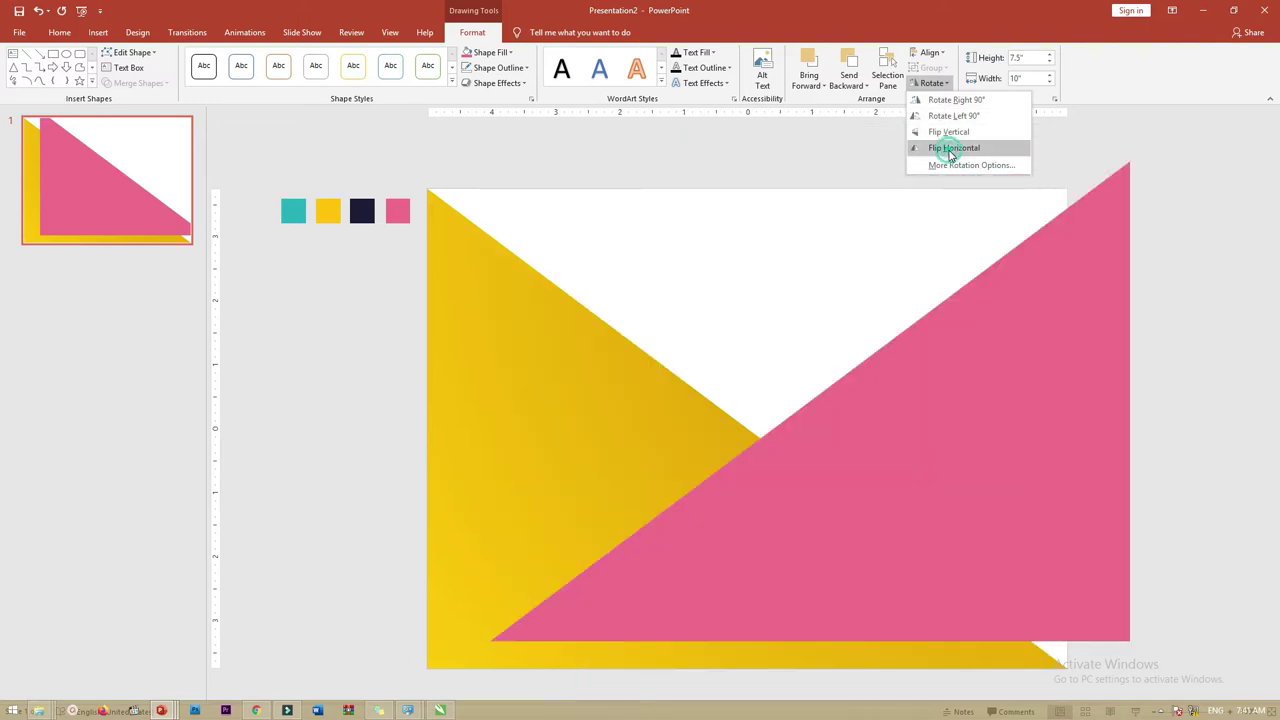
left_click(951, 148)
mouse_move(1073, 369)
left_mouse_down()
mouse_move(1012, 397)
mouse_move(1008, 383)
left_mouse_up()
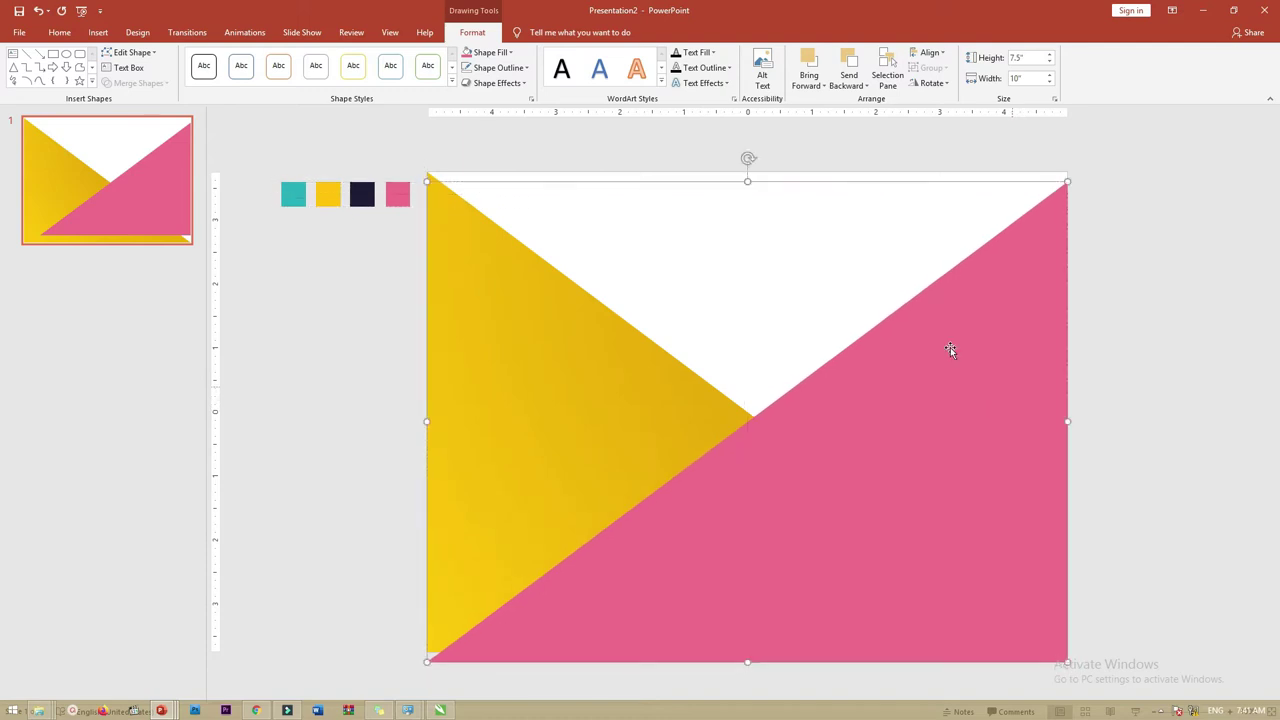
left_click(937, 84)
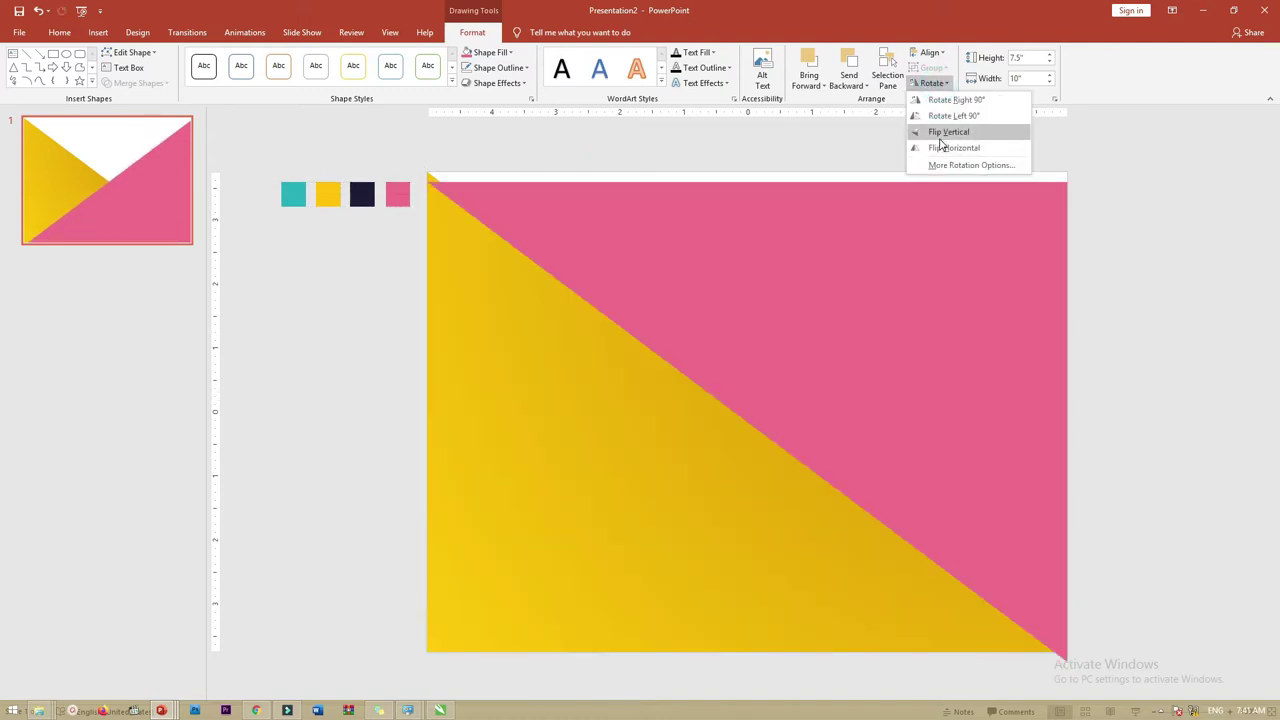
left_click(943, 132)
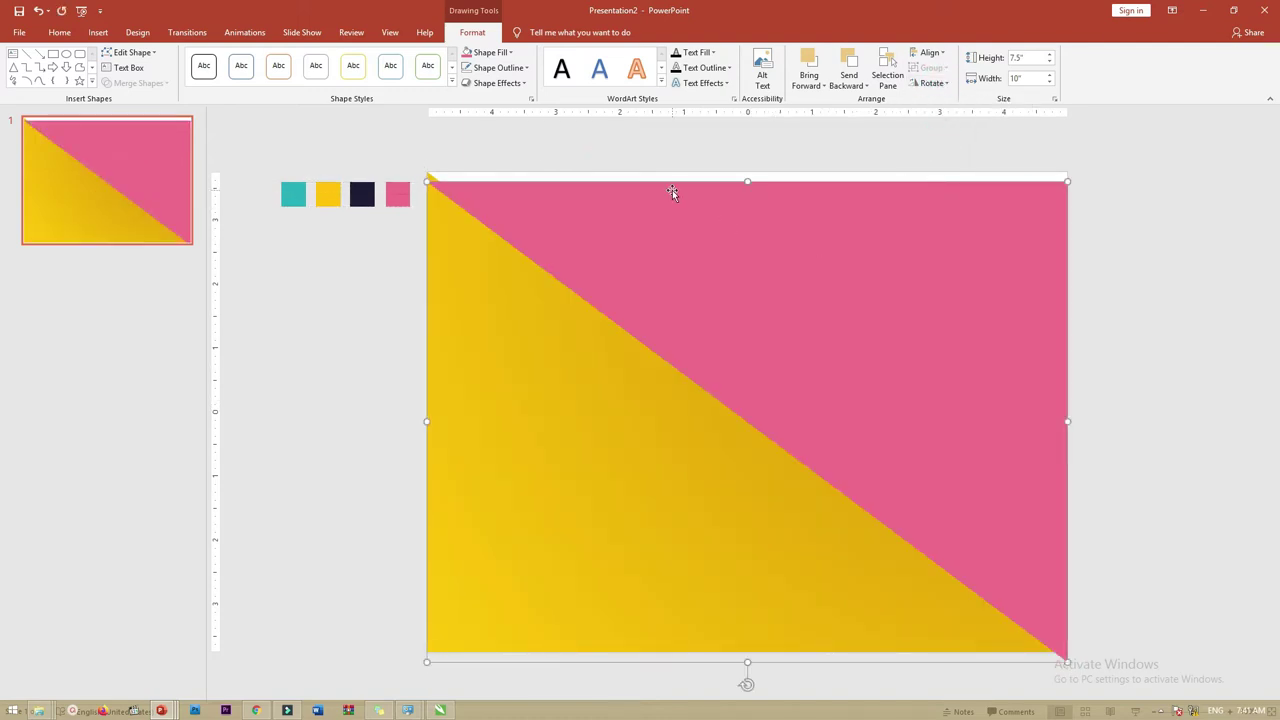
Step: Align the pink triangle to the slide's top edge
left_click(928, 52)
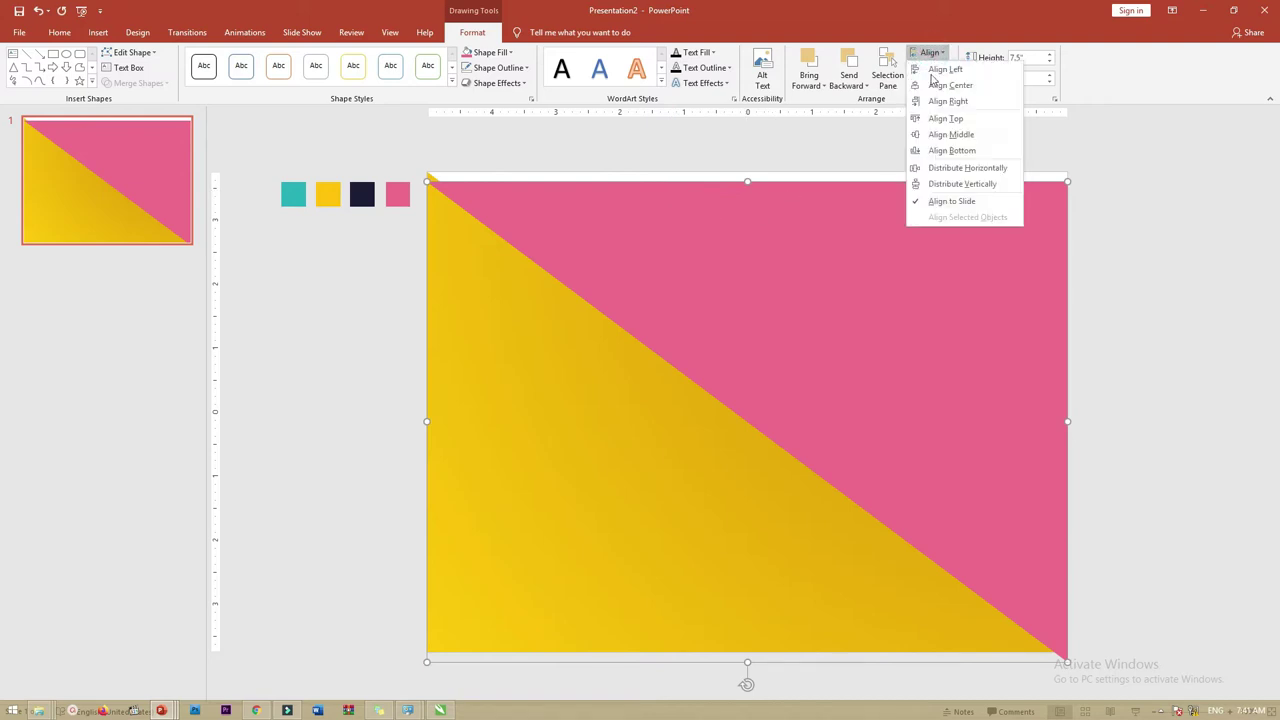
left_click(938, 118)
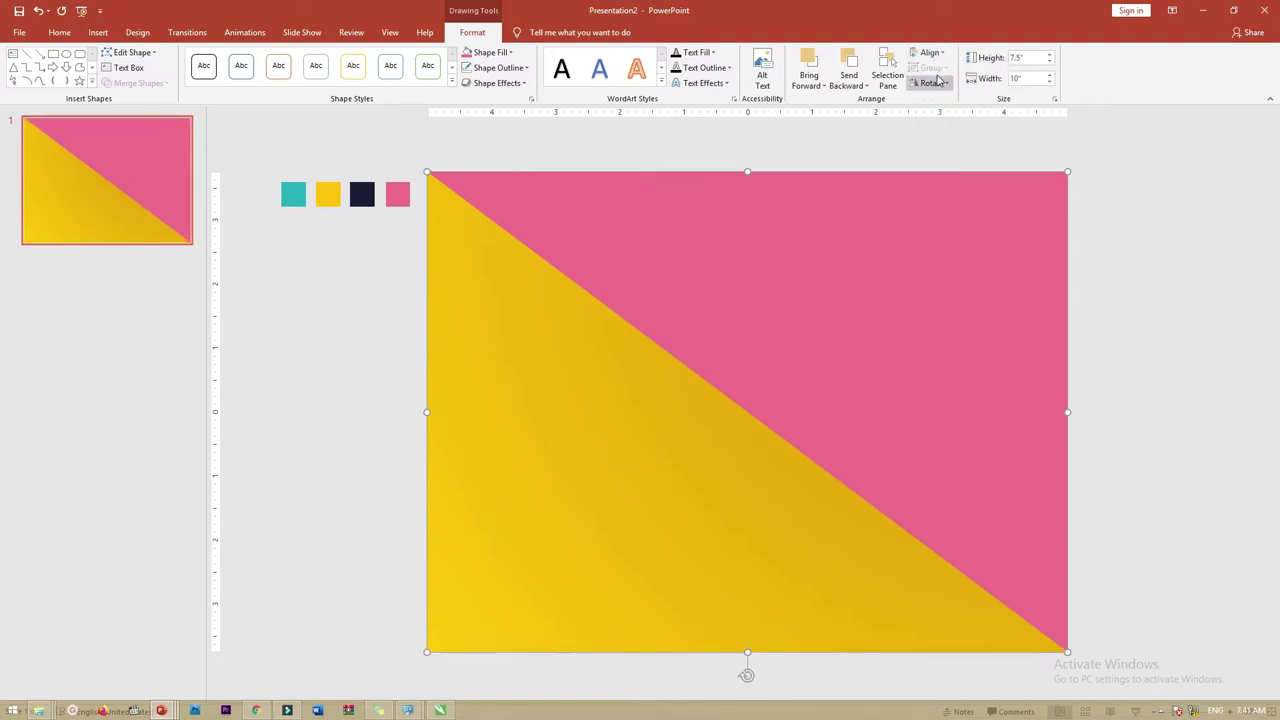
left_click(930, 54)
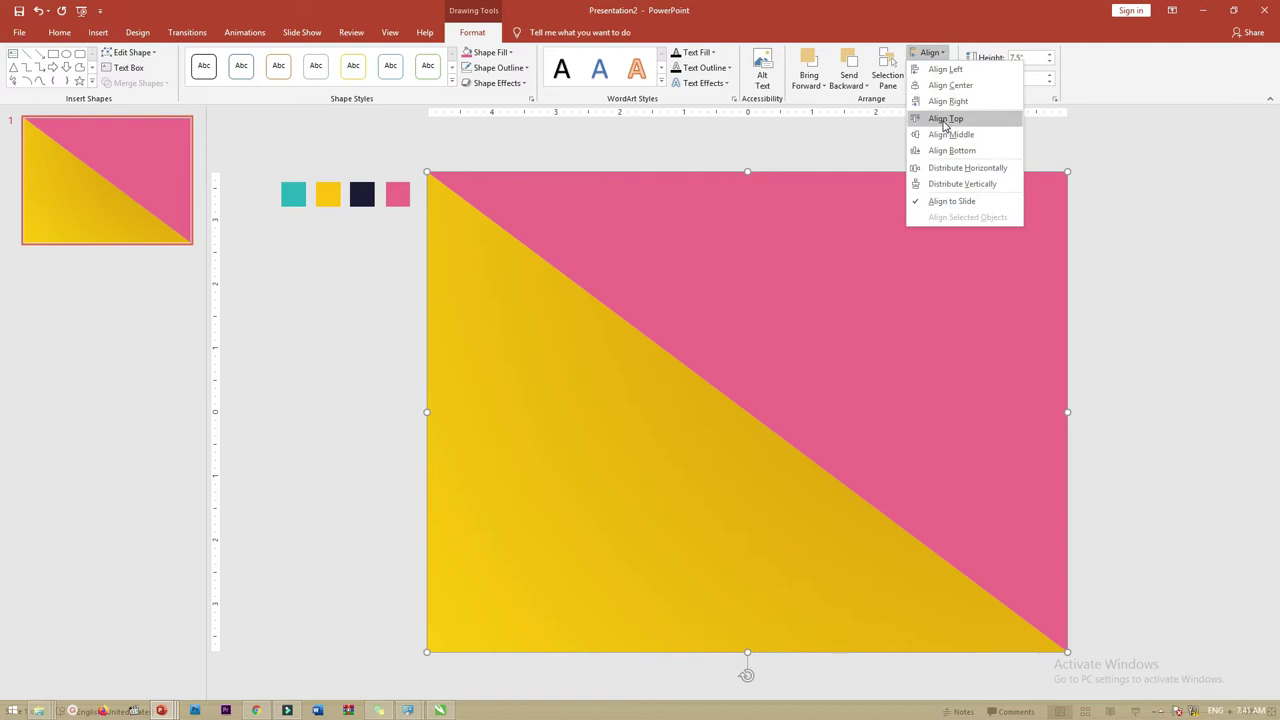
left_click(944, 120)
Step: Give the pink triangle a dark variation gradient fill
left_click(1149, 320)
left_click(895, 314)
left_click(500, 52)
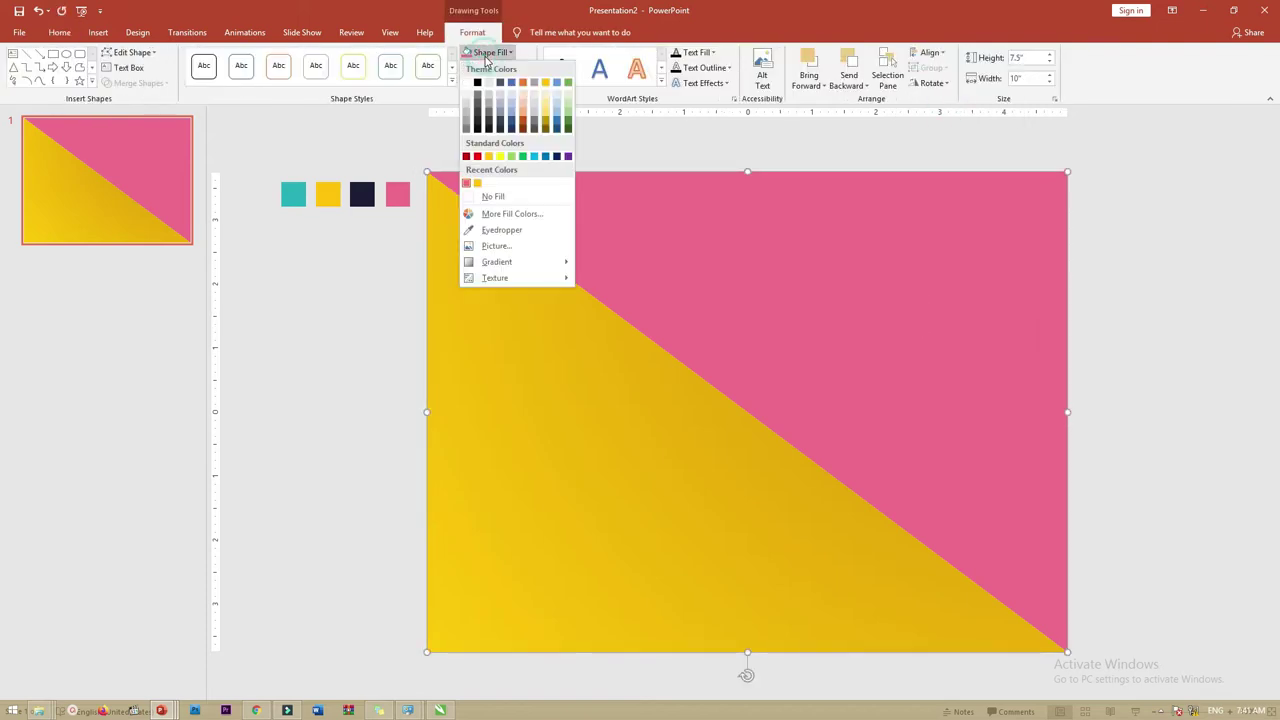
mouse_move(547, 265)
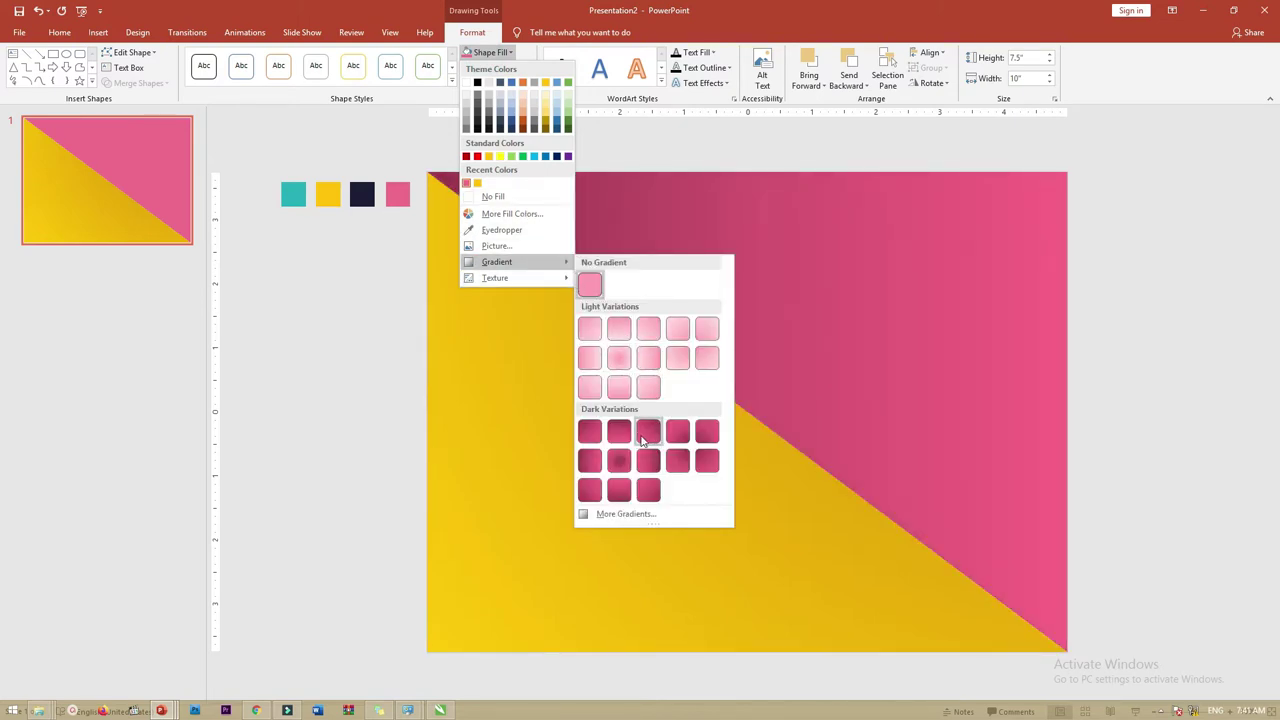
left_click(619, 461)
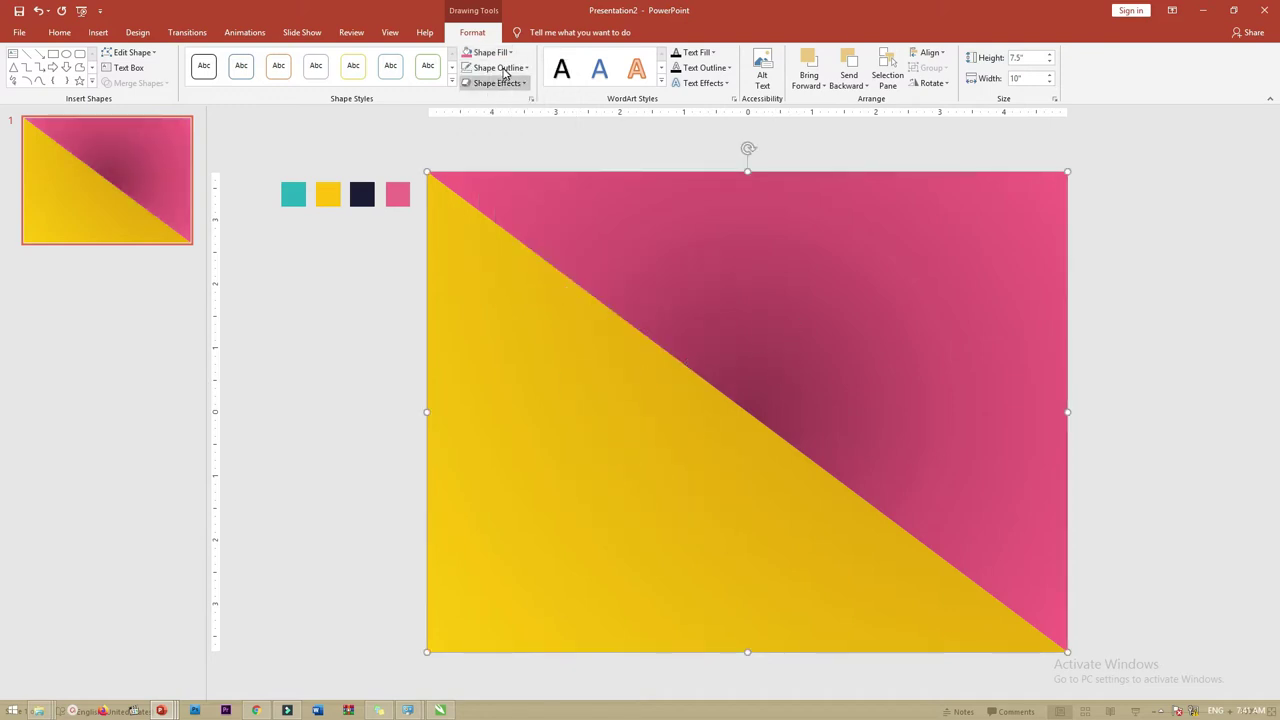
Step: Apply the From Center gradient to the yellow triangle
left_click(490, 307)
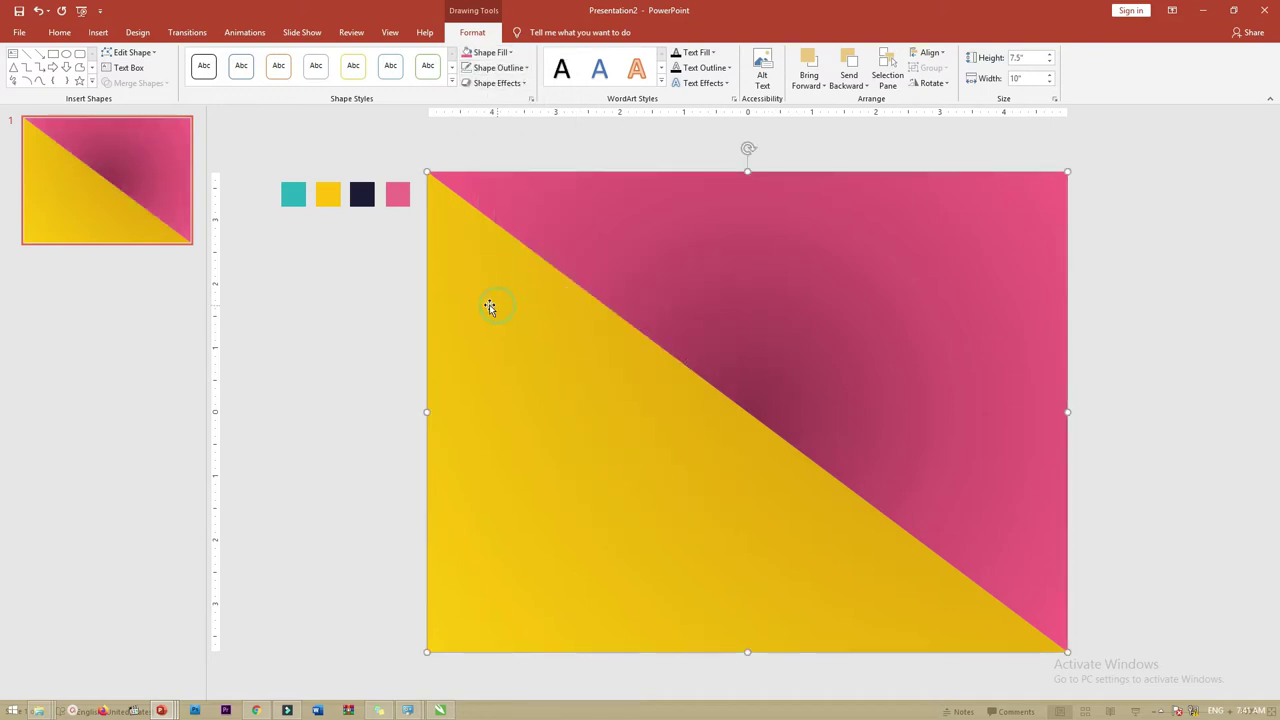
left_click(509, 54)
mouse_move(497, 261)
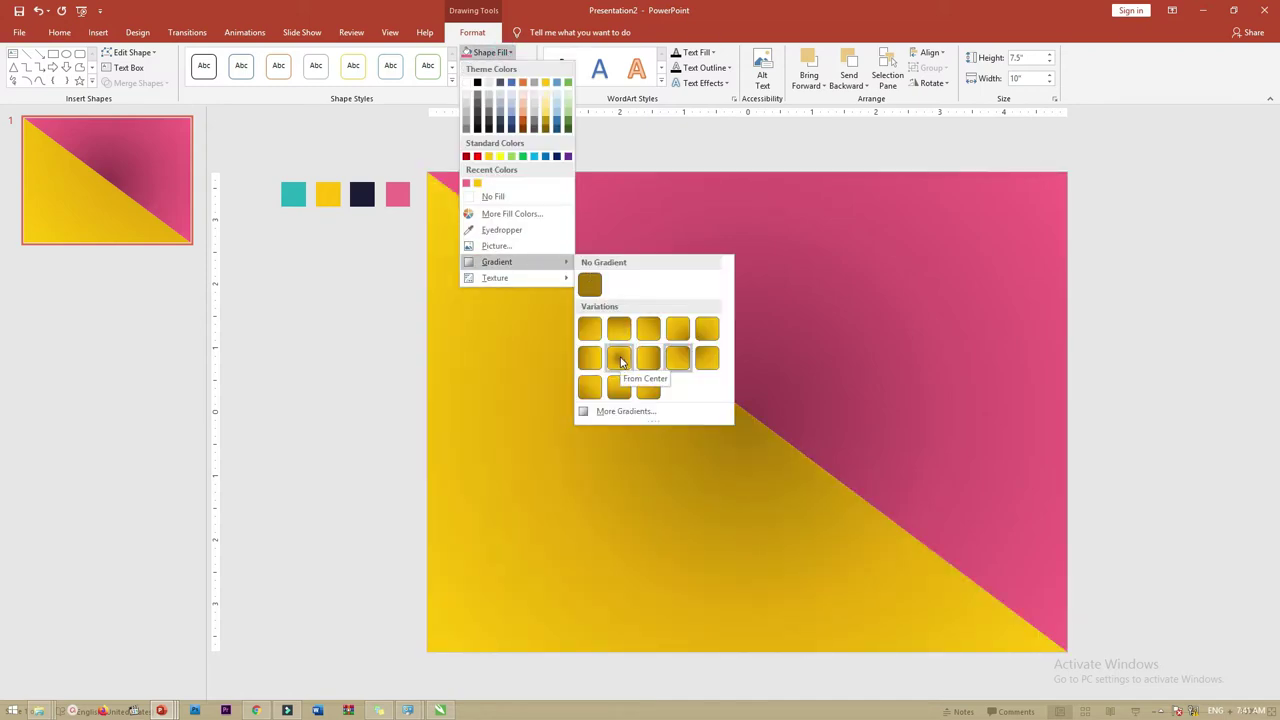
left_click(620, 362)
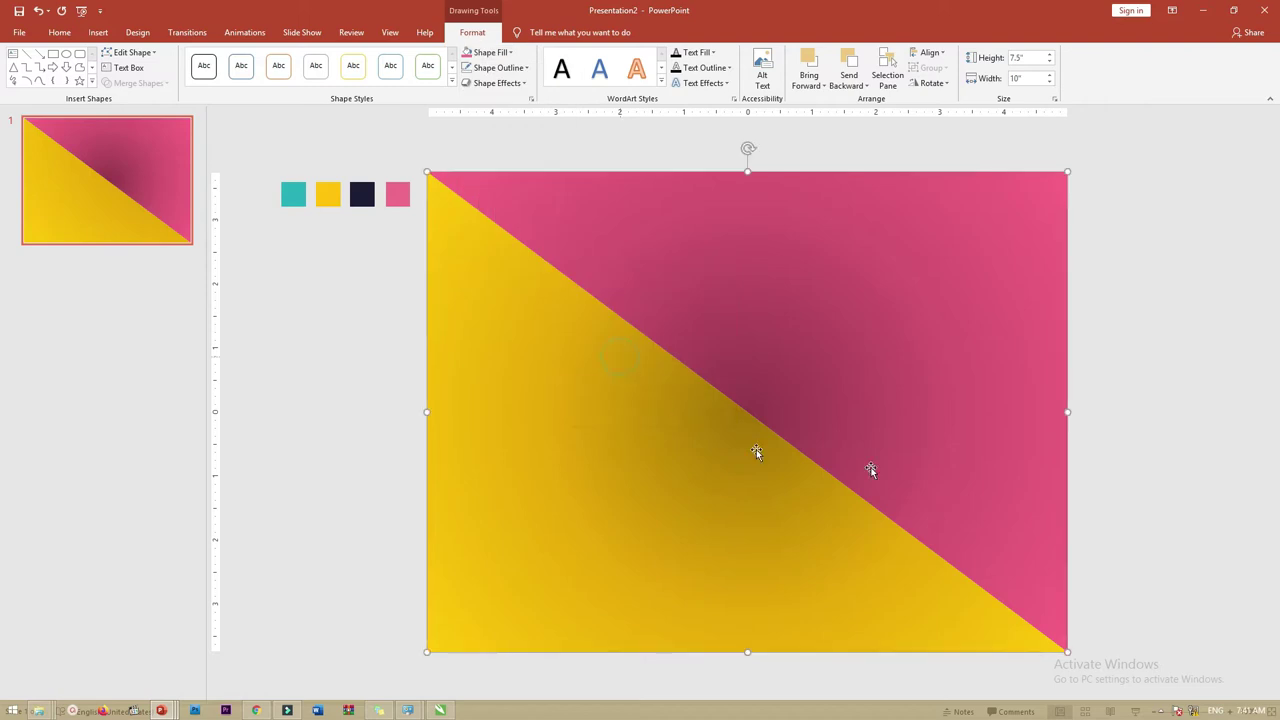
left_click(1171, 366)
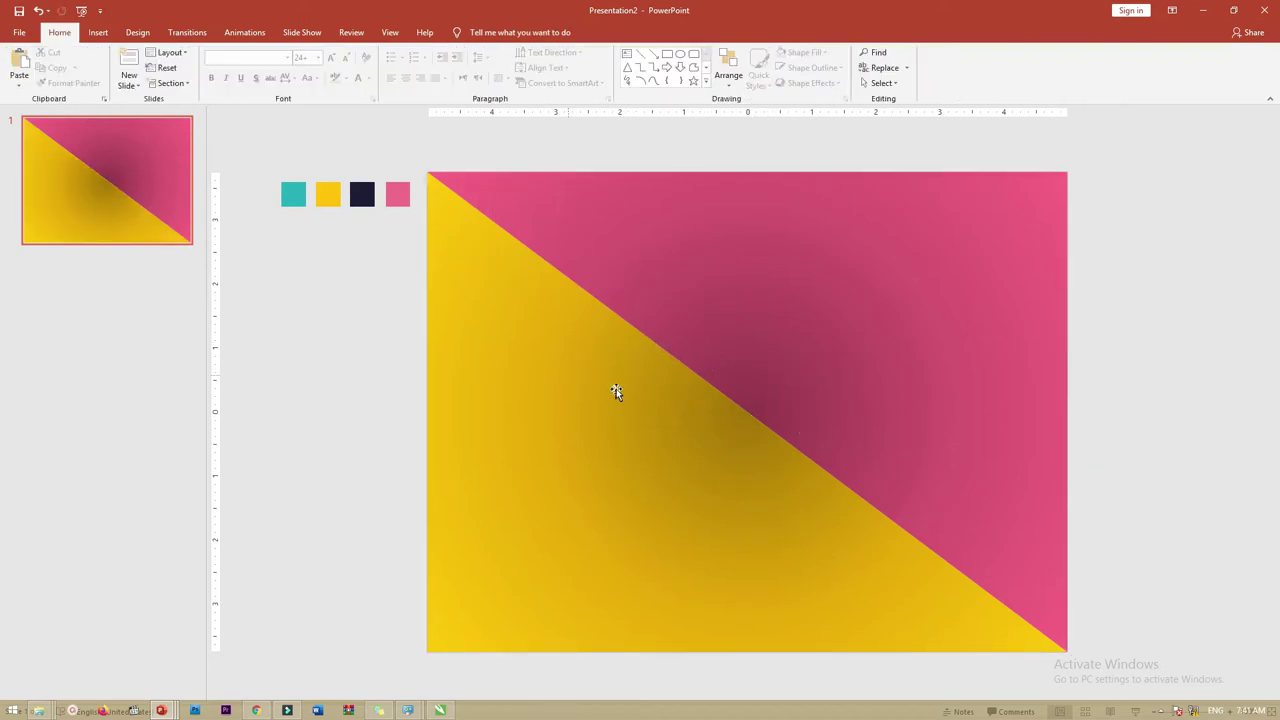
double_click(597, 417)
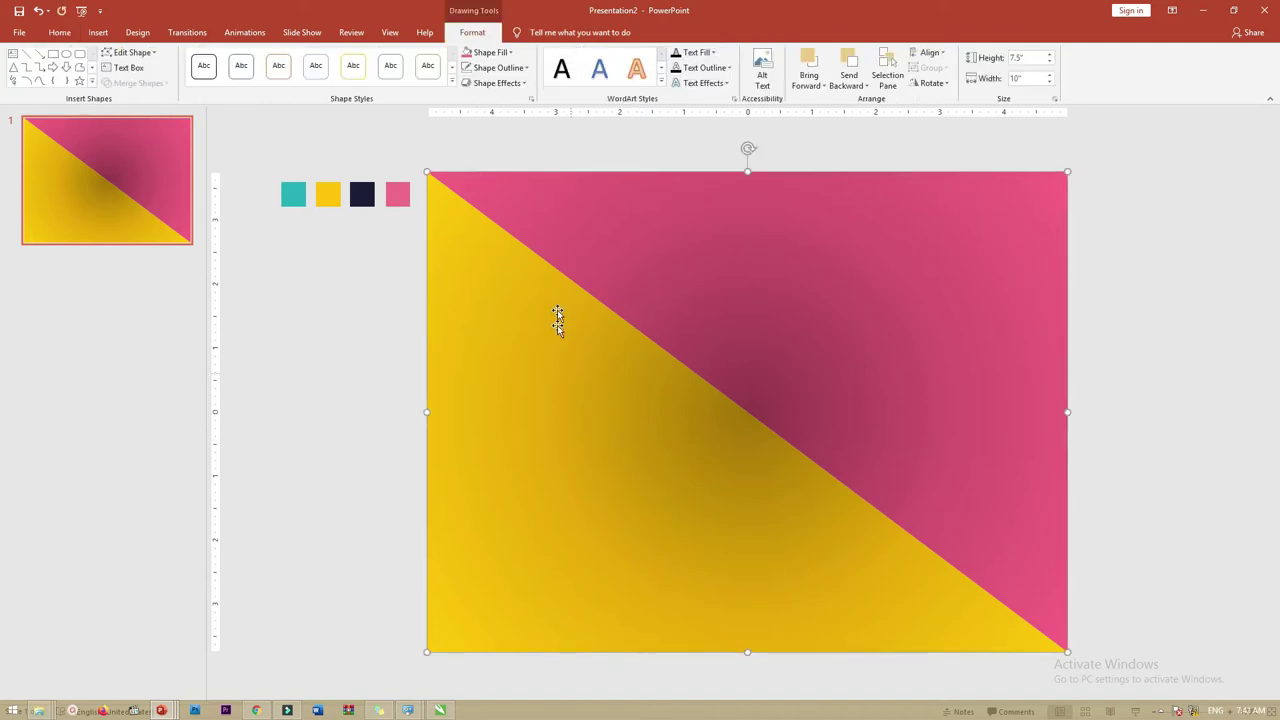
Step: Rearrange the yellow triangle's gradient stops in the gradient fill settings
left_click(488, 52)
mouse_move(558, 267)
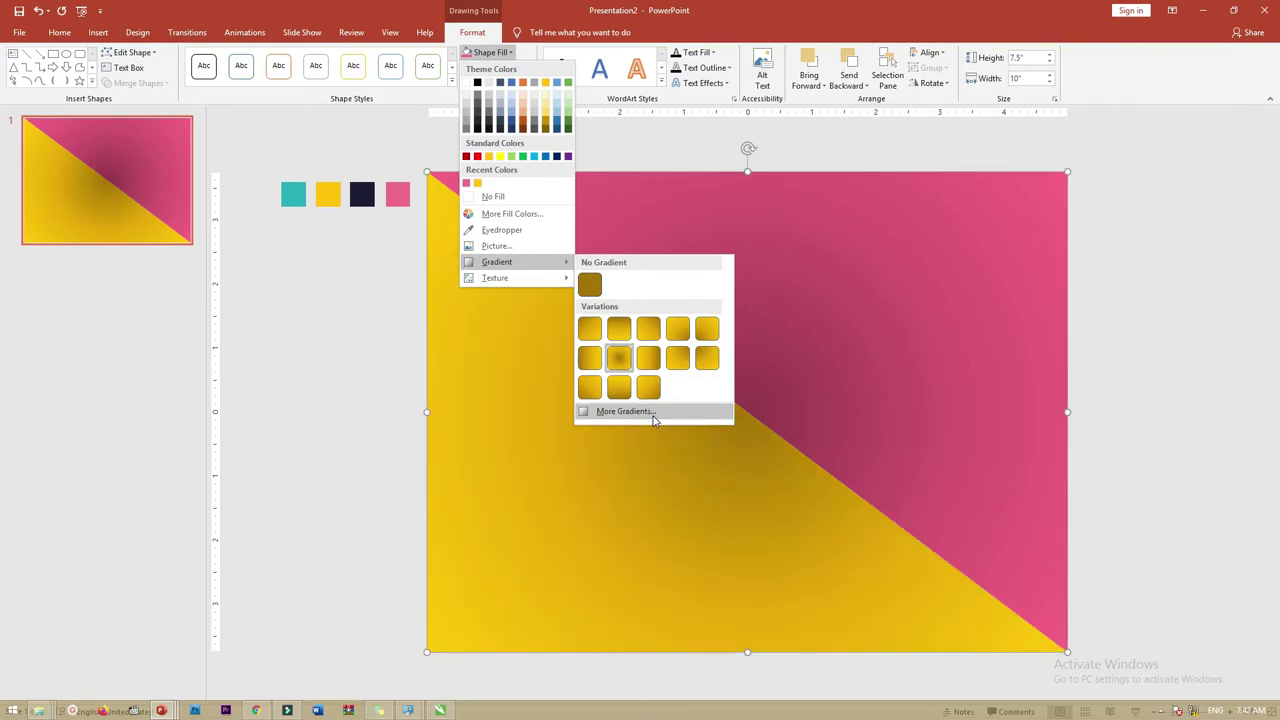
left_click(624, 411)
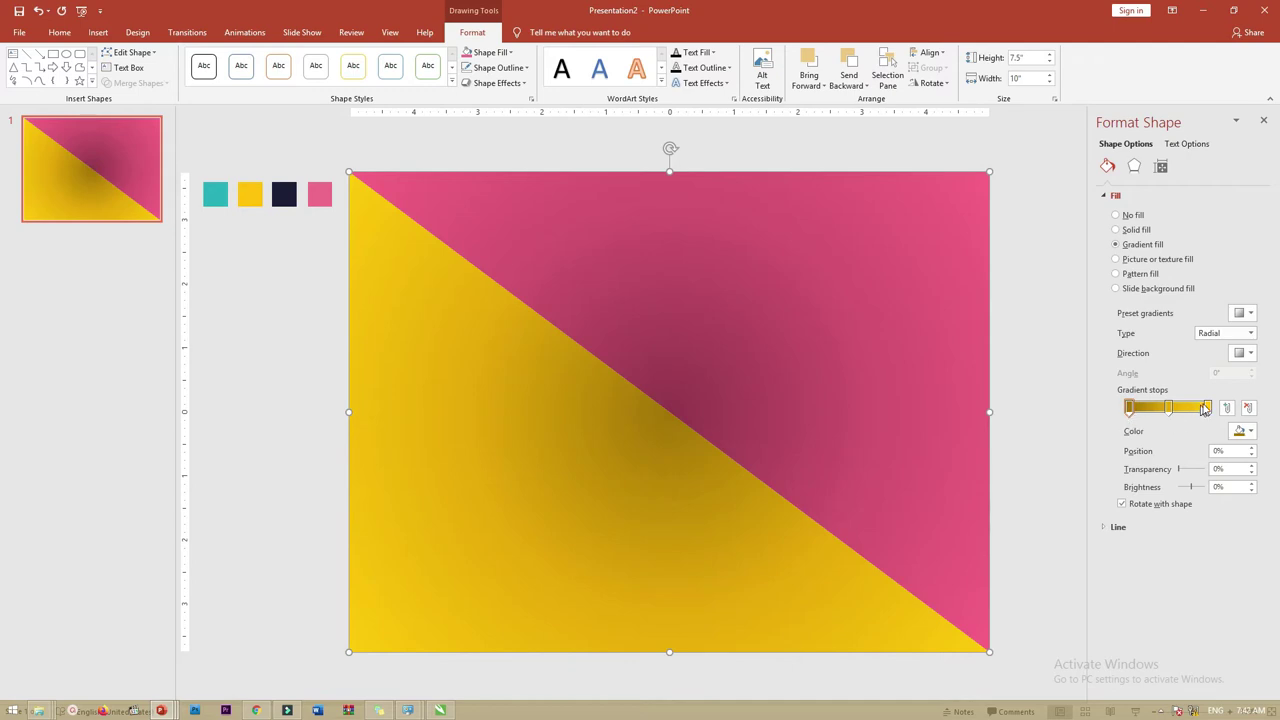
left_click(1160, 408)
left_click_drag(1143, 408, 1090, 412)
left_click(1248, 408)
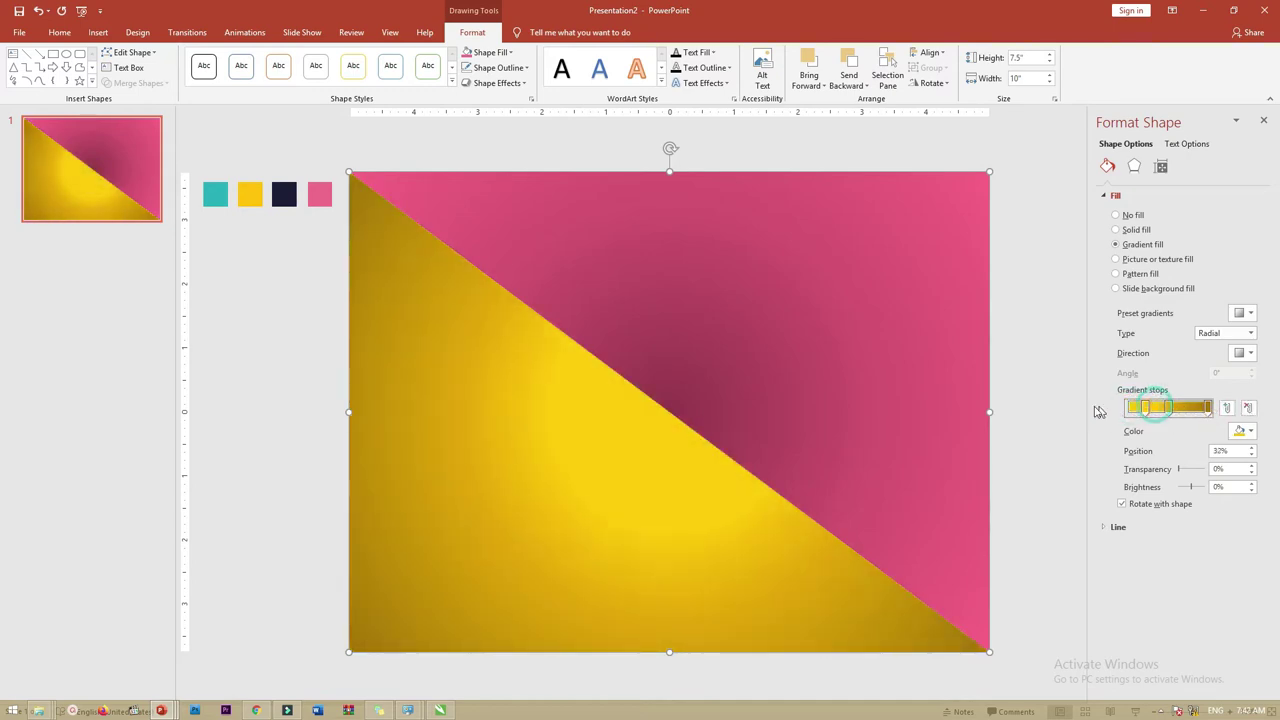
left_click_drag(1168, 408, 1182, 410)
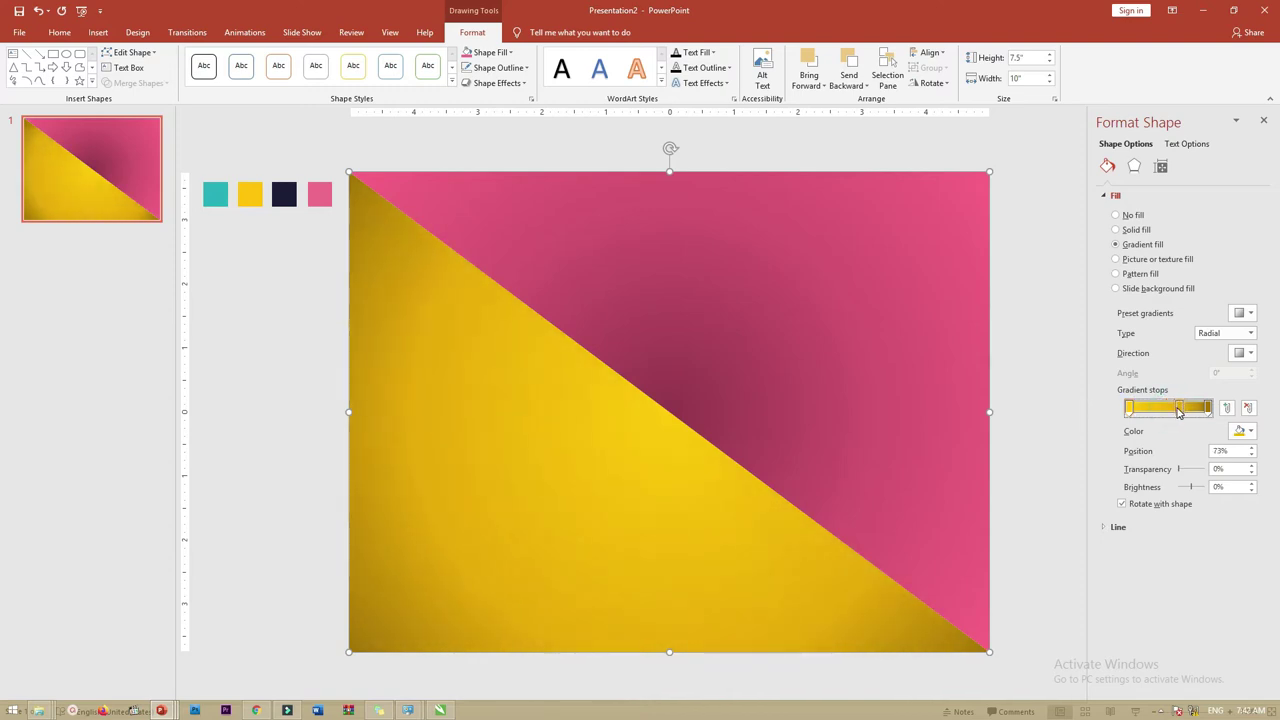
left_click_drag(1182, 410, 1185, 412)
left_click(1249, 408)
mouse_move(1134, 408)
left_mouse_down()
mouse_move(1161, 412)
mouse_move(1113, 412)
left_mouse_up()
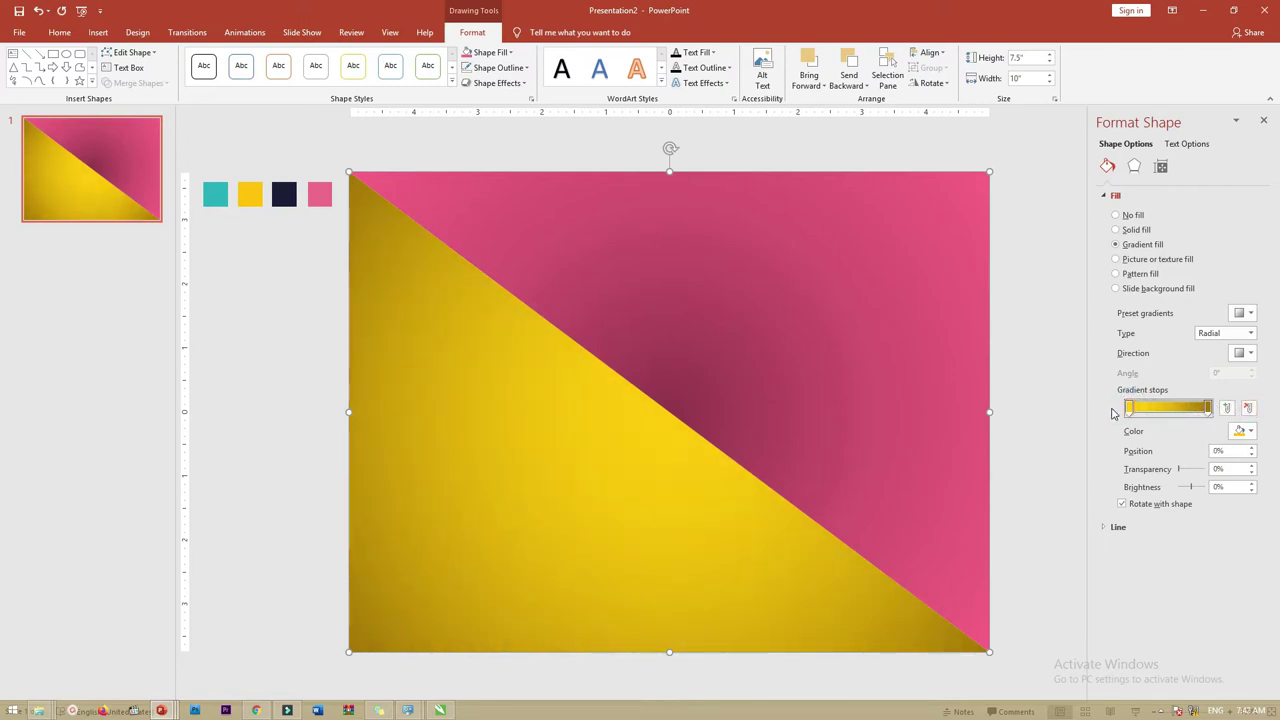
Step: Set the outer gradient stop to golden yellow RGB 226, 161, 0
left_click(1209, 412)
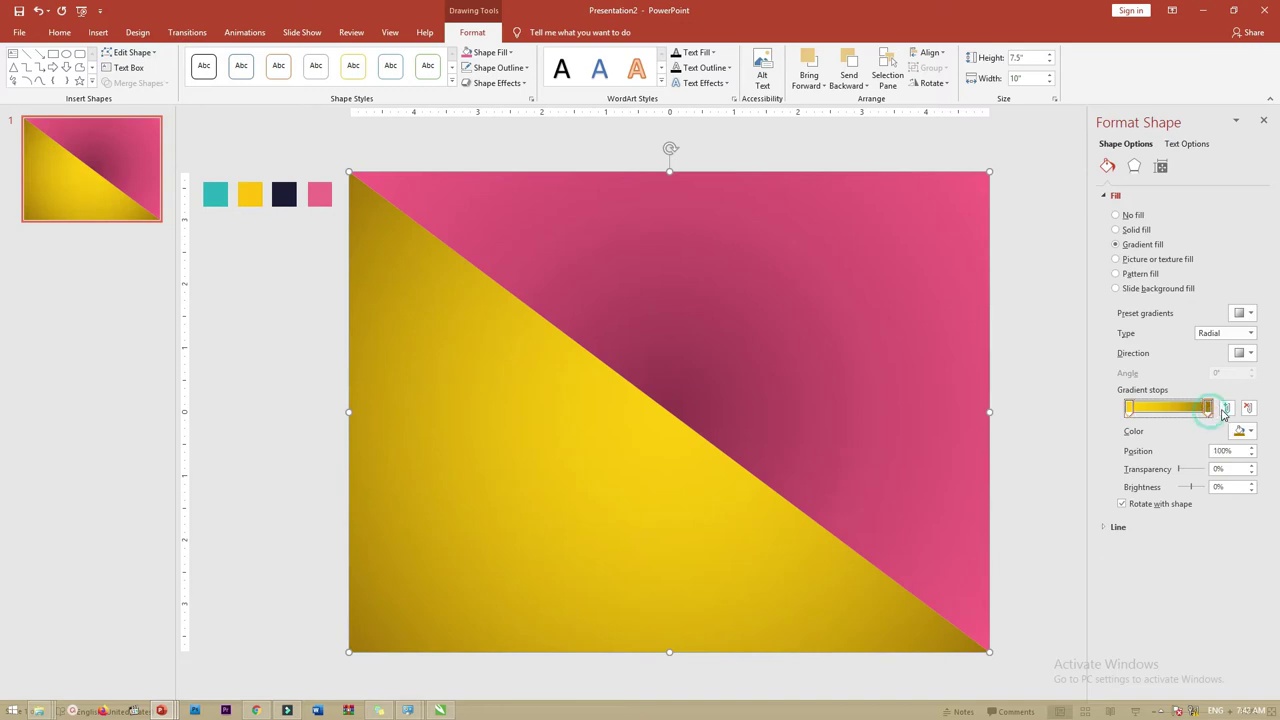
left_click(1132, 415)
left_click(1207, 408)
left_click(1245, 431)
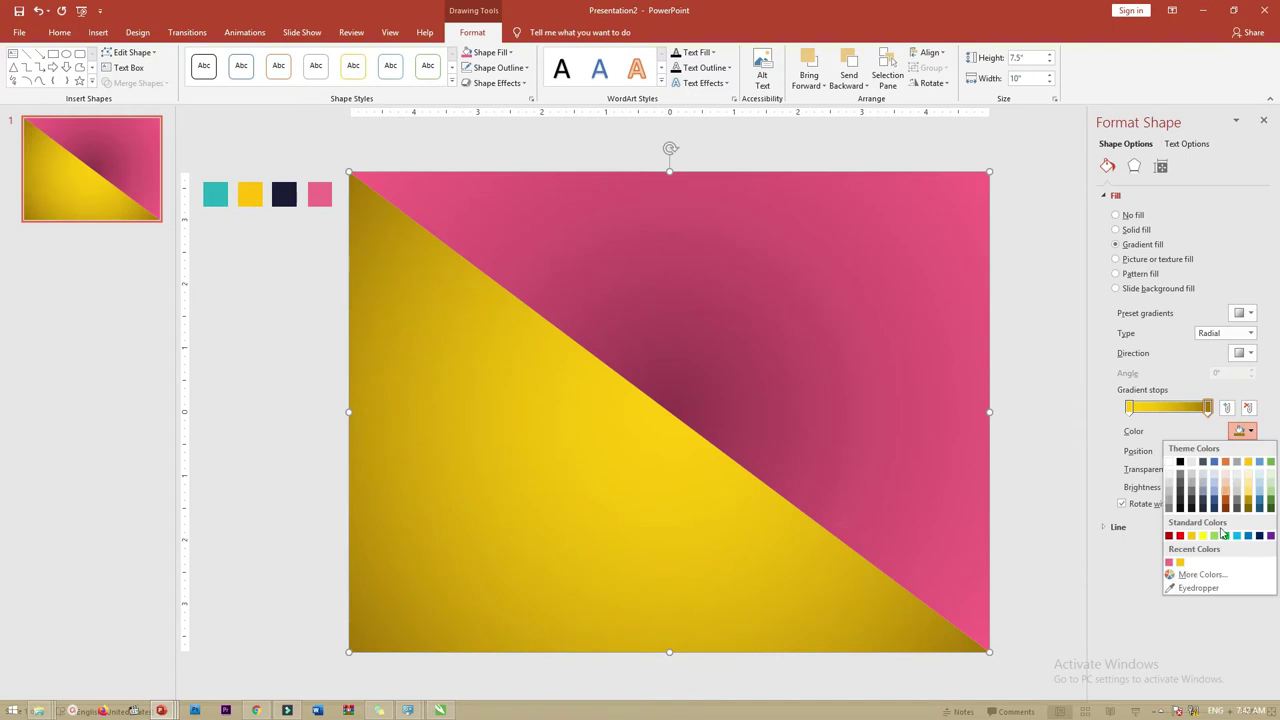
left_click(1196, 574)
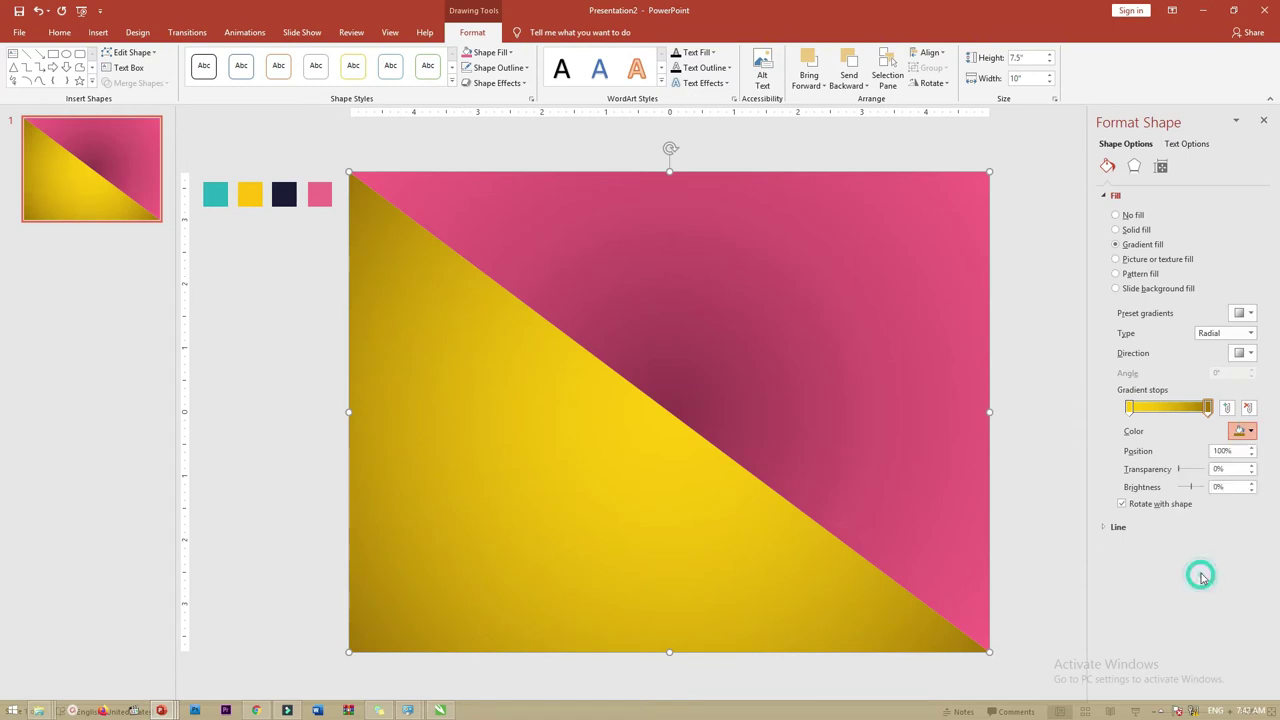
left_click_drag(681, 340, 682, 330)
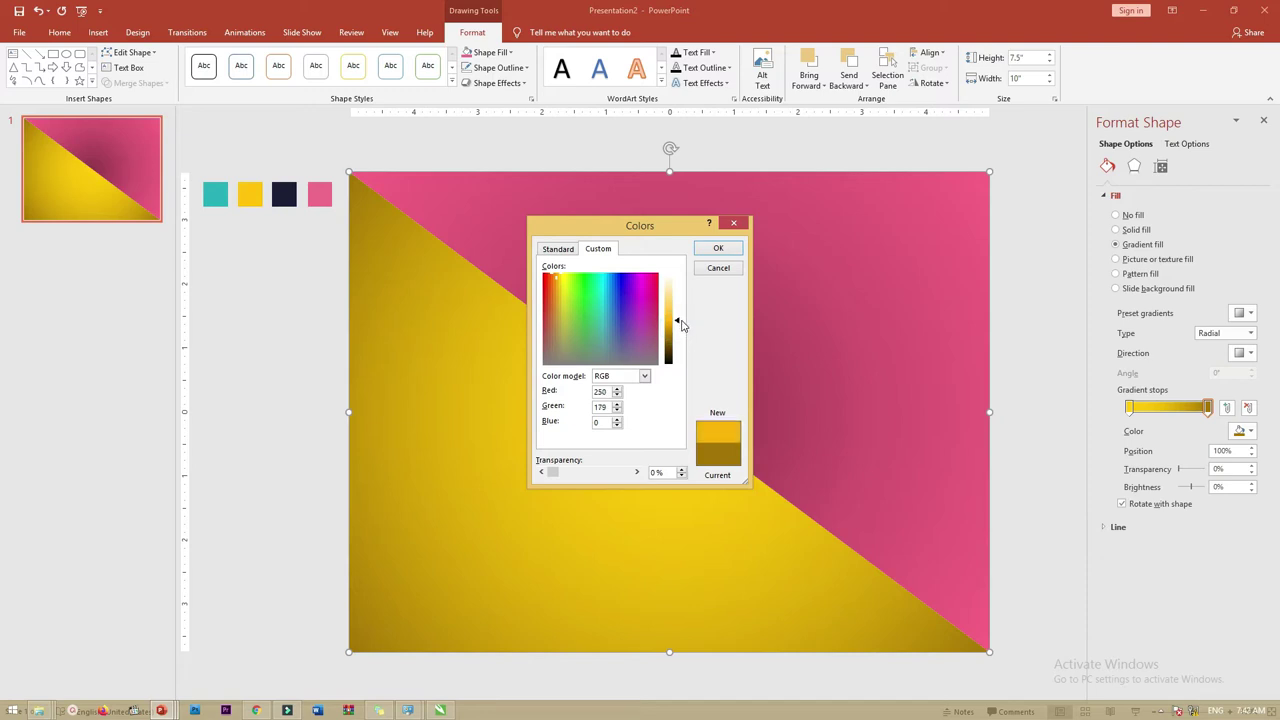
left_click(712, 252)
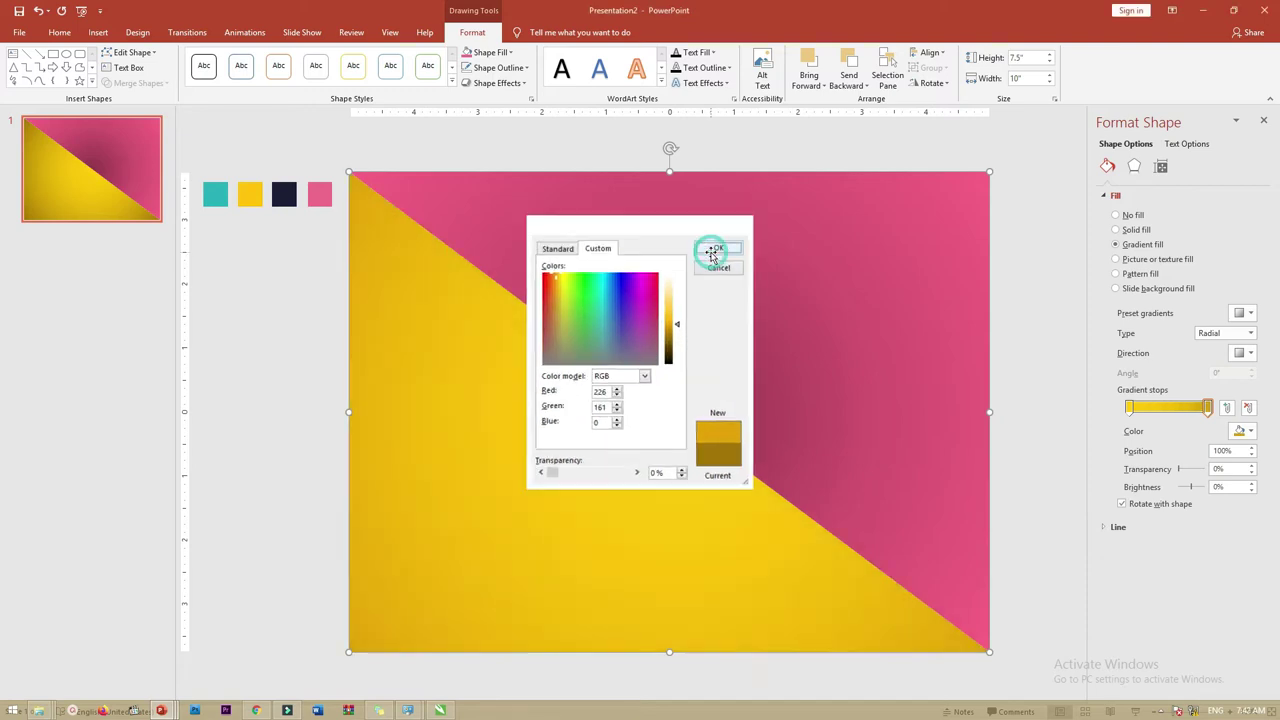
left_click(1062, 287)
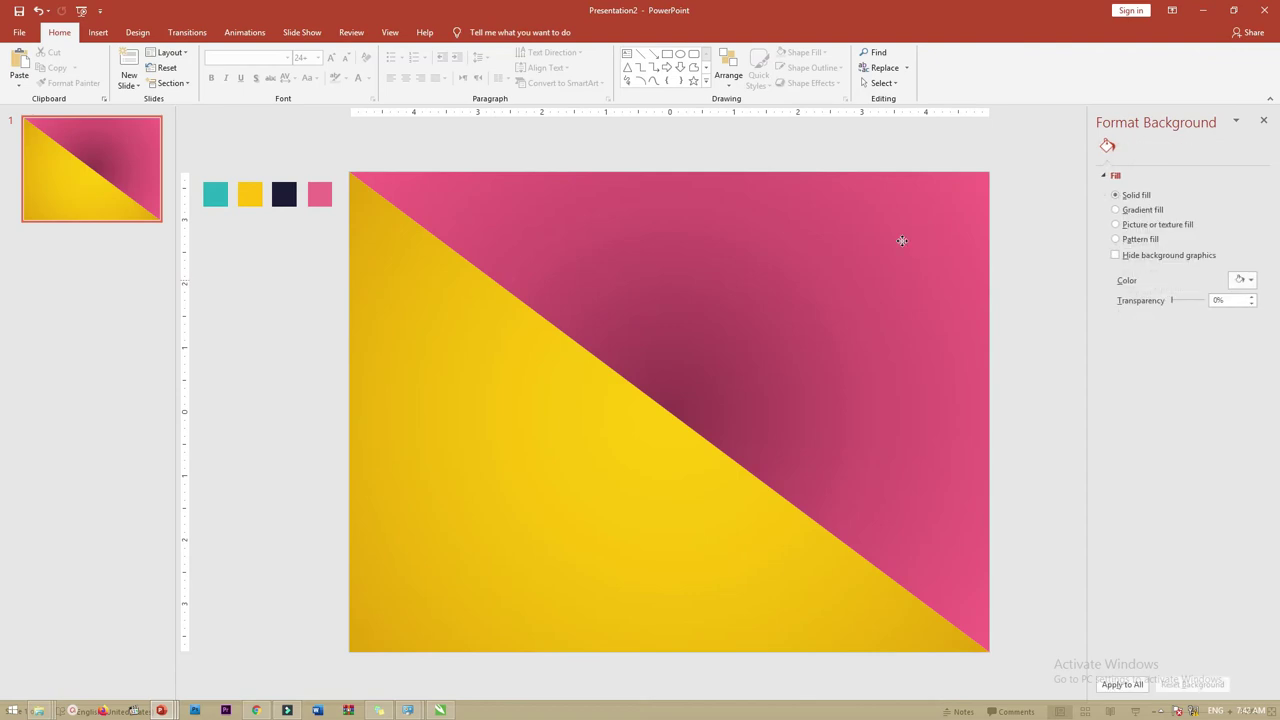
left_click(903, 240)
Step: Cut the pink triangle's gradient down to two stops, moving one to the end
left_click(488, 53)
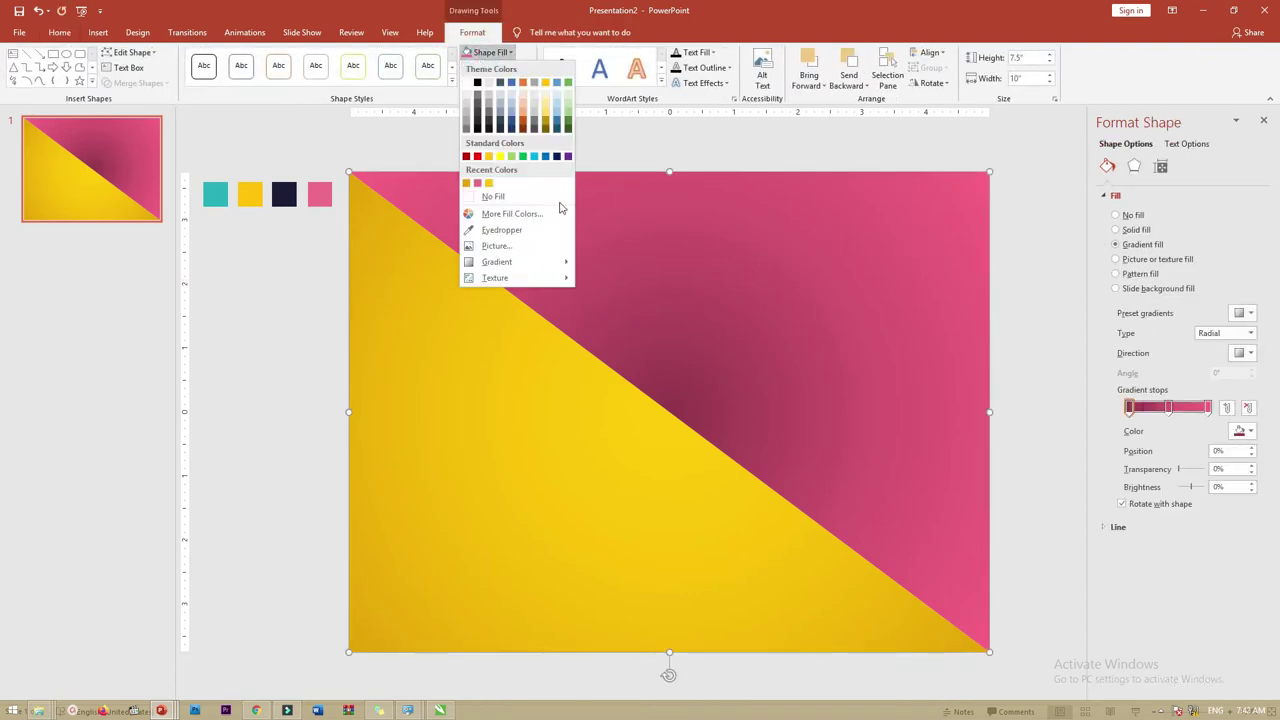
left_click(1194, 389)
mouse_move(1130, 408)
left_mouse_down()
mouse_move(1206, 408)
mouse_move(1170, 408)
left_mouse_up()
left_click(1168, 410)
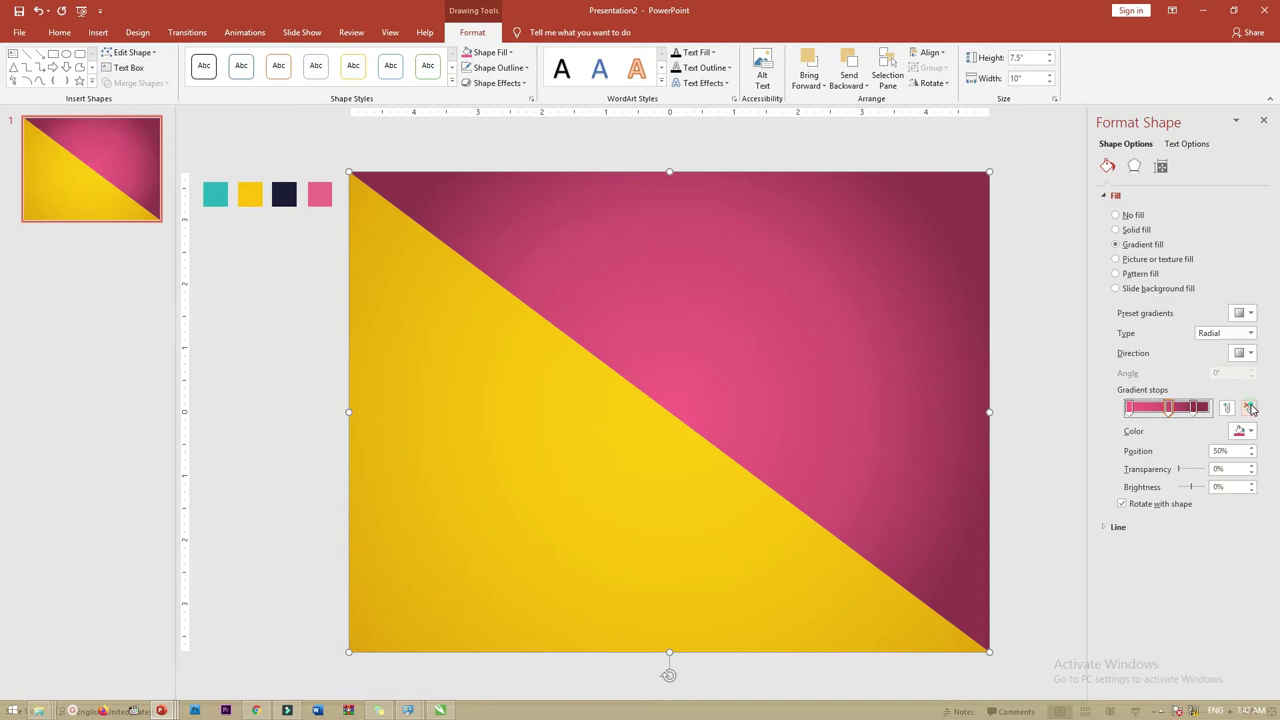
left_click(1251, 409)
left_click_drag(1190, 408, 1208, 408)
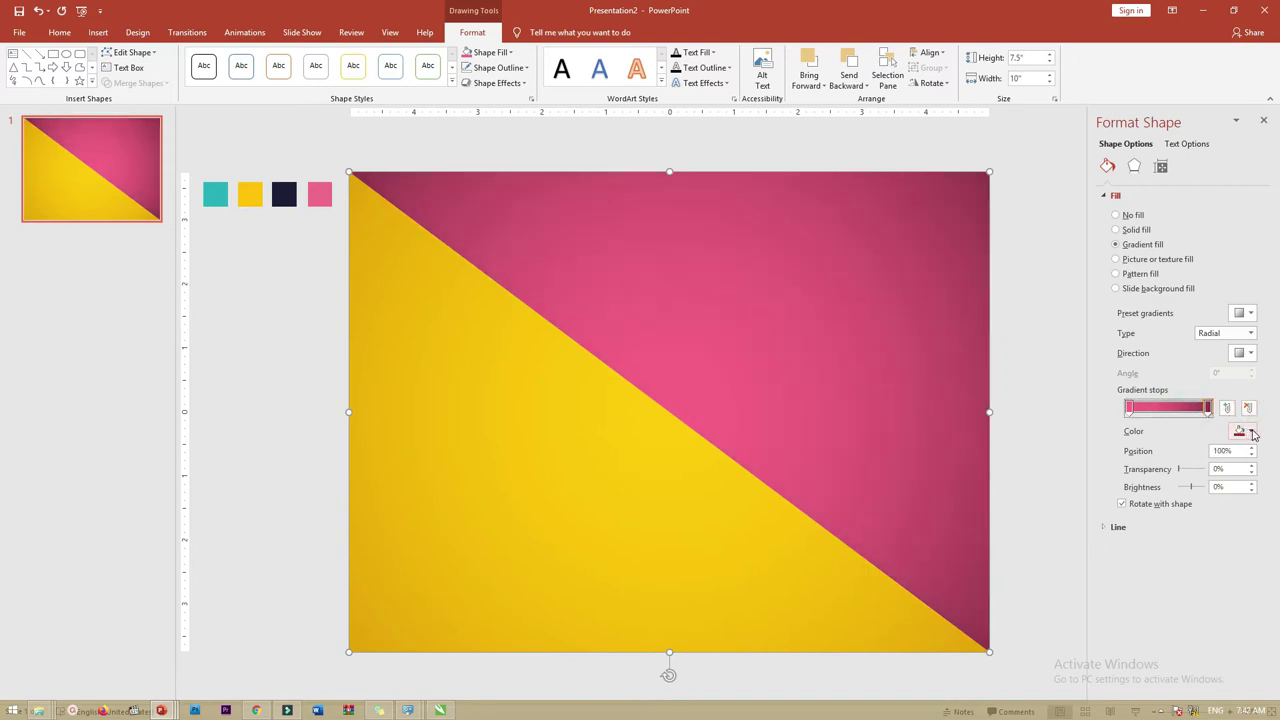
Step: Set the pink outer gradient stop to RGB 192, 84, 110
left_click(1252, 432)
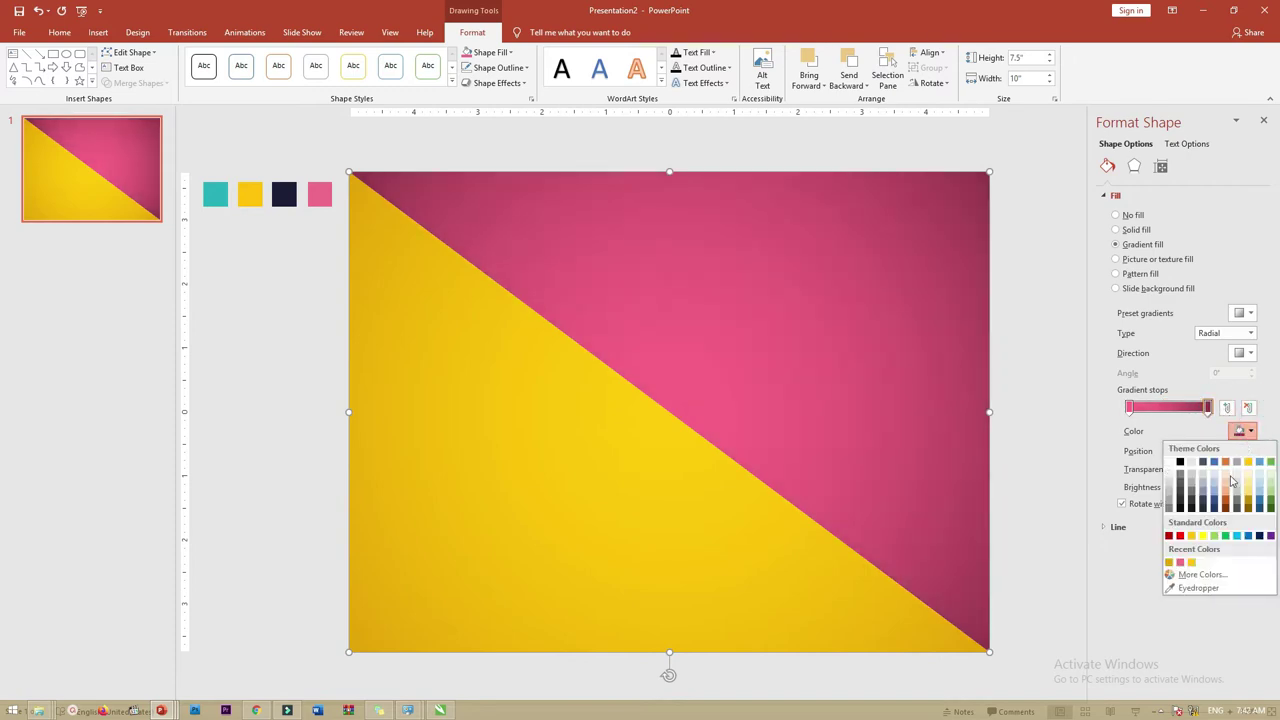
left_click(1200, 575)
left_click_drag(677, 332, 677, 327)
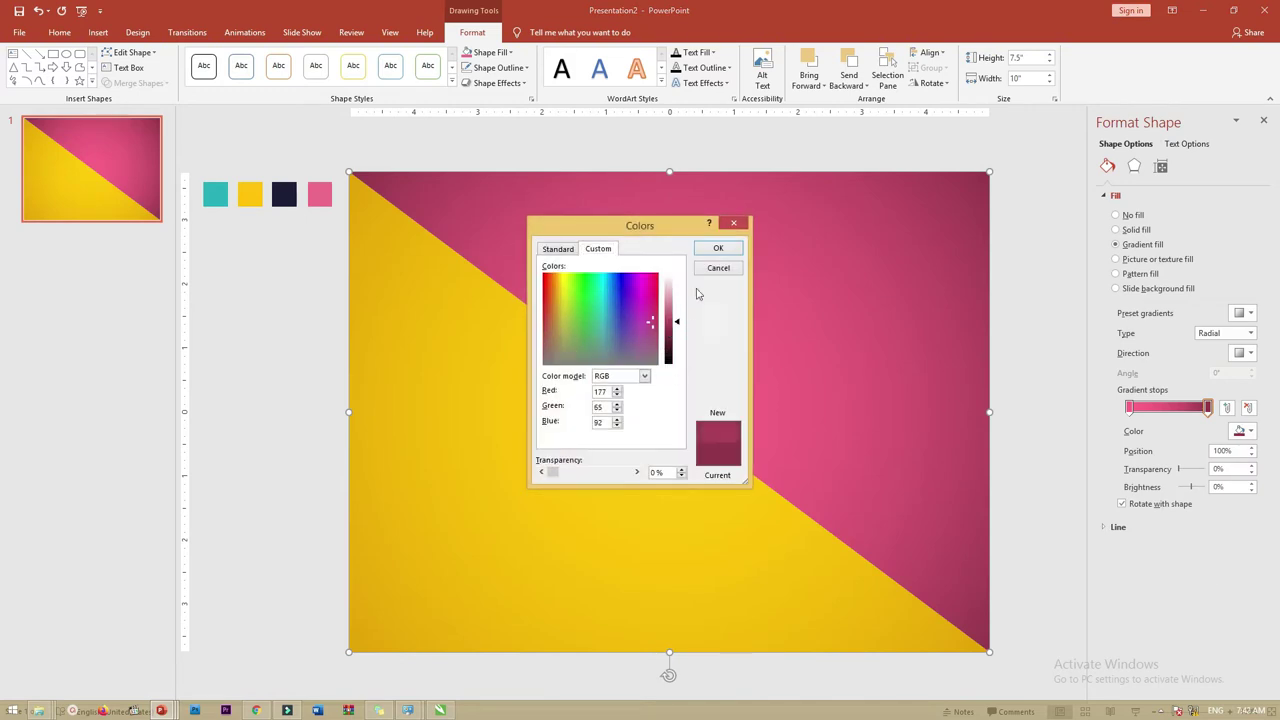
left_click_drag(677, 323, 677, 315)
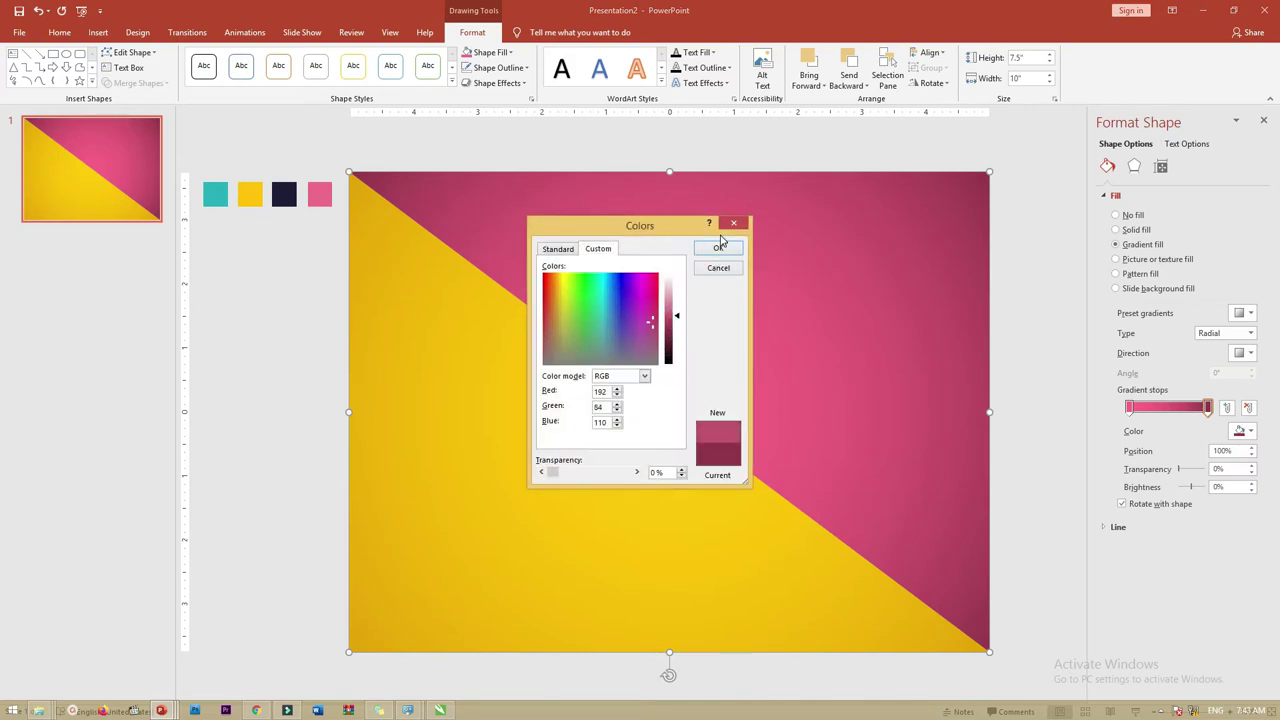
left_click(721, 248)
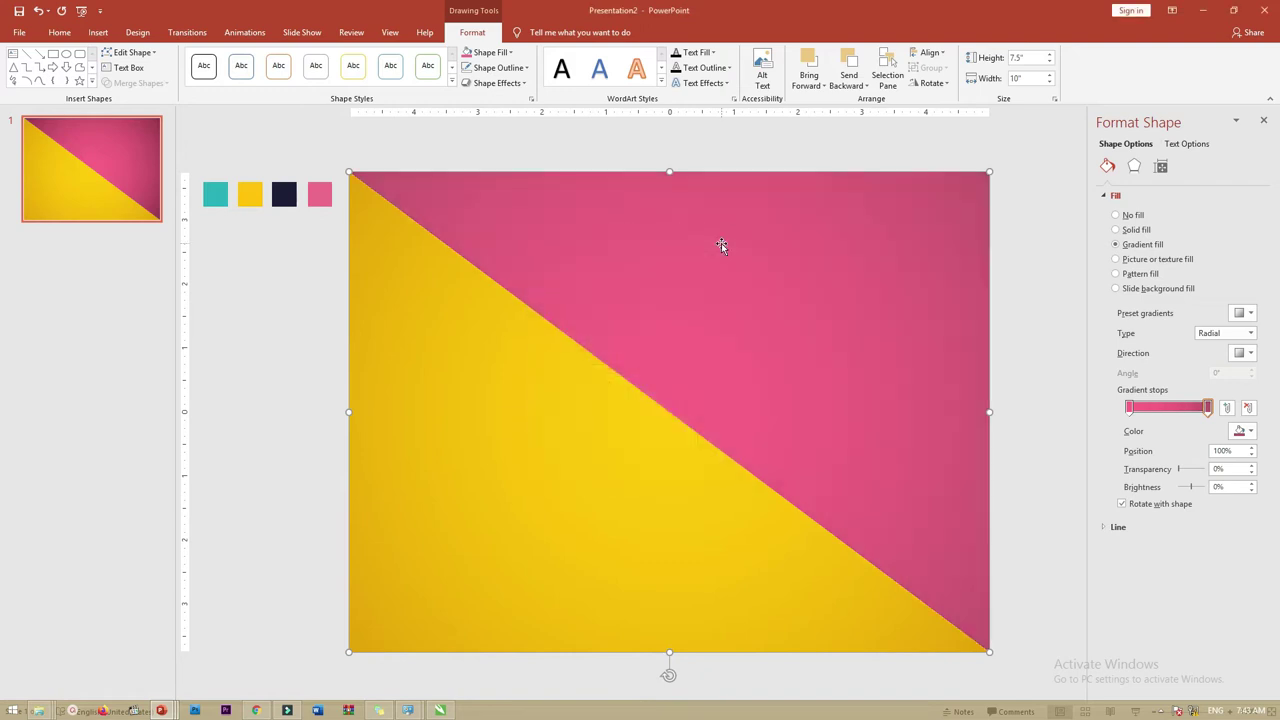
left_click(1030, 260)
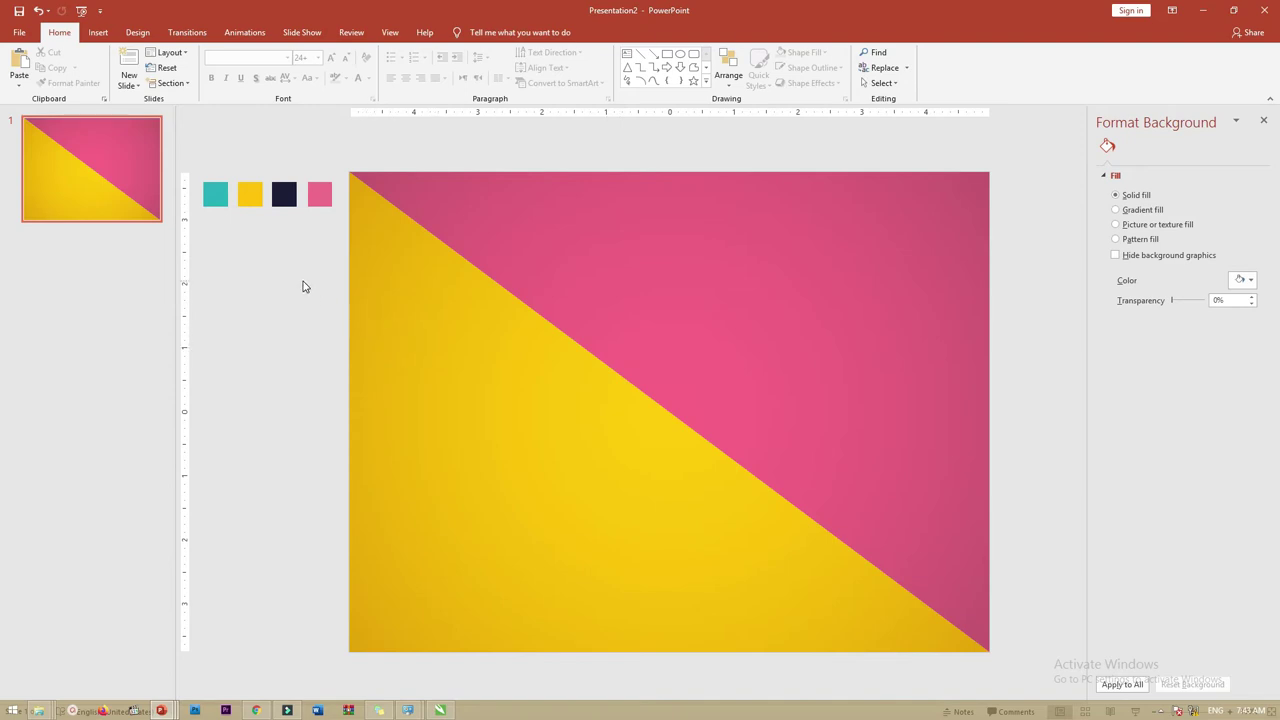
Step: Duplicate the yellow triangle, change the copy into a slide-sized rectangle, and set it to No Fill
left_click(366, 291)
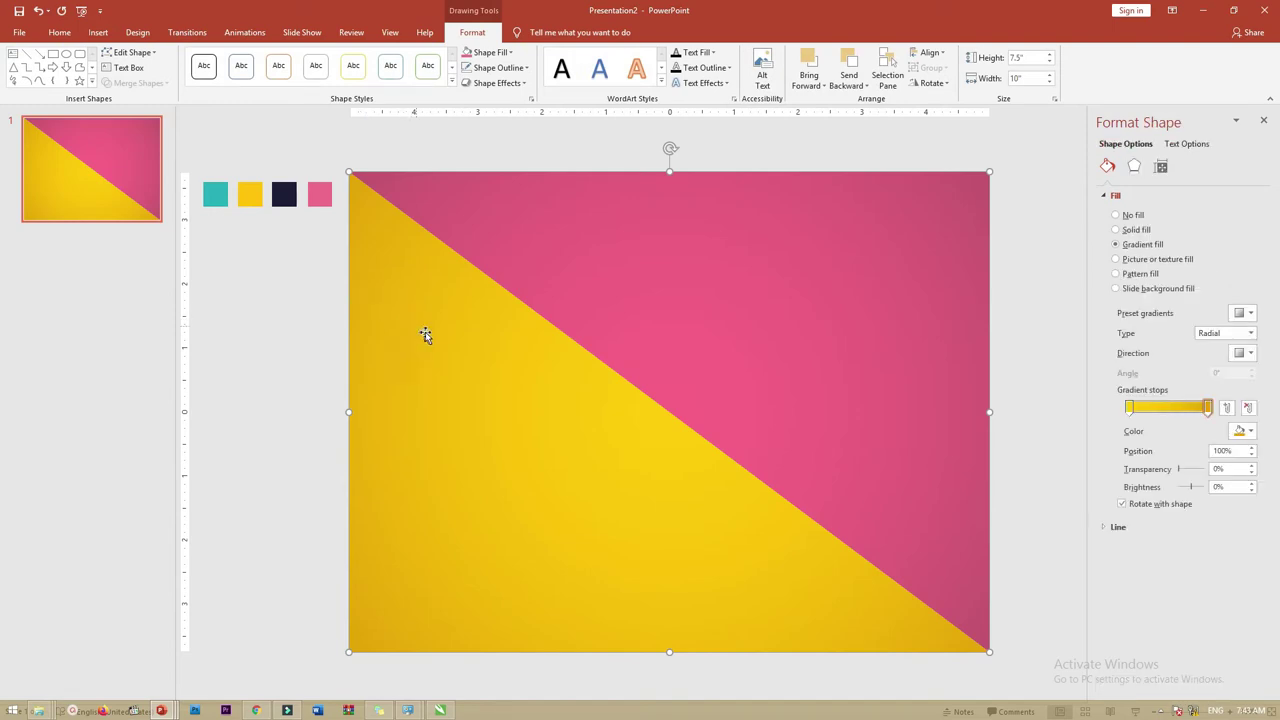
left_click_drag(418, 338, 463, 317)
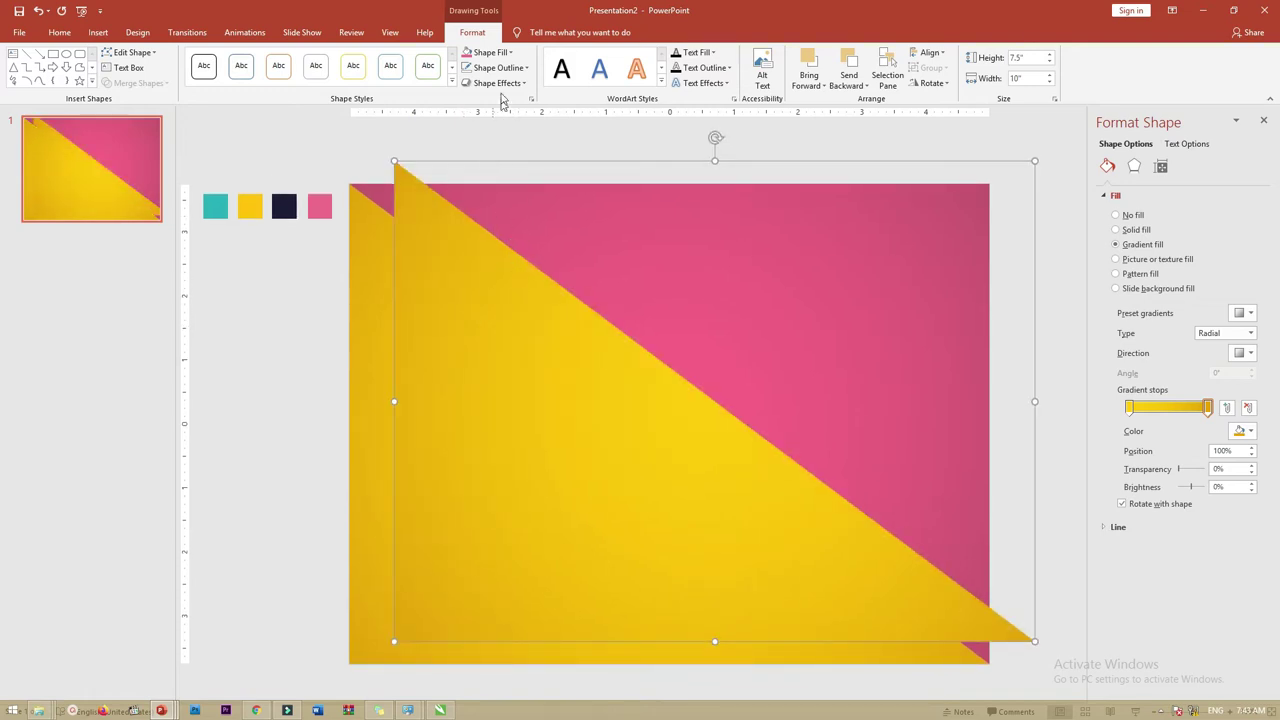
left_click(130, 52)
mouse_move(180, 79)
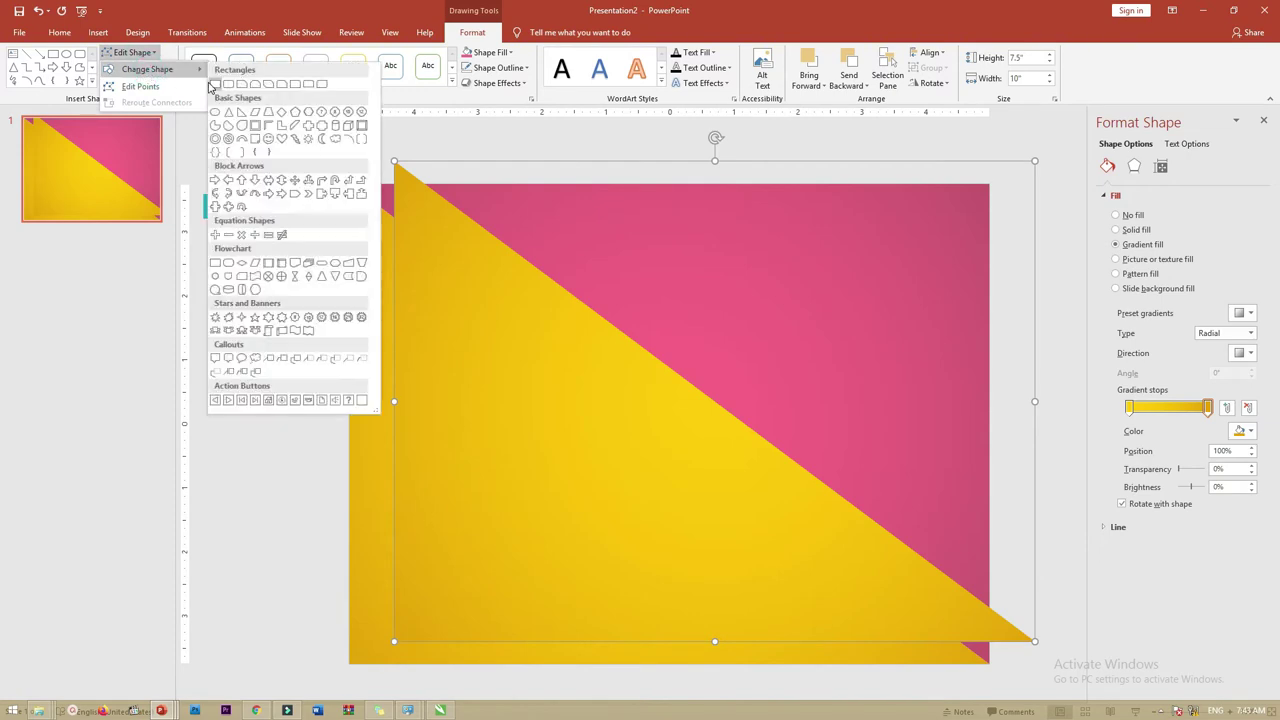
left_click(216, 87)
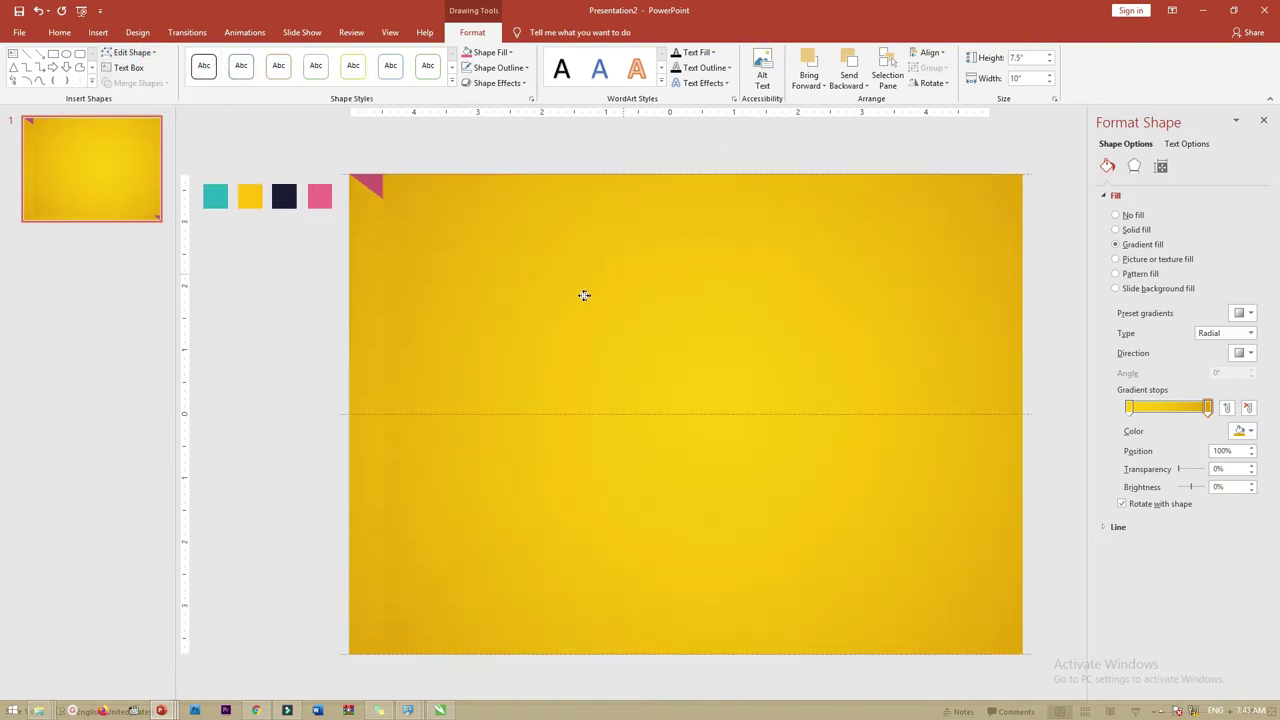
left_click_drag(584, 295, 593, 276)
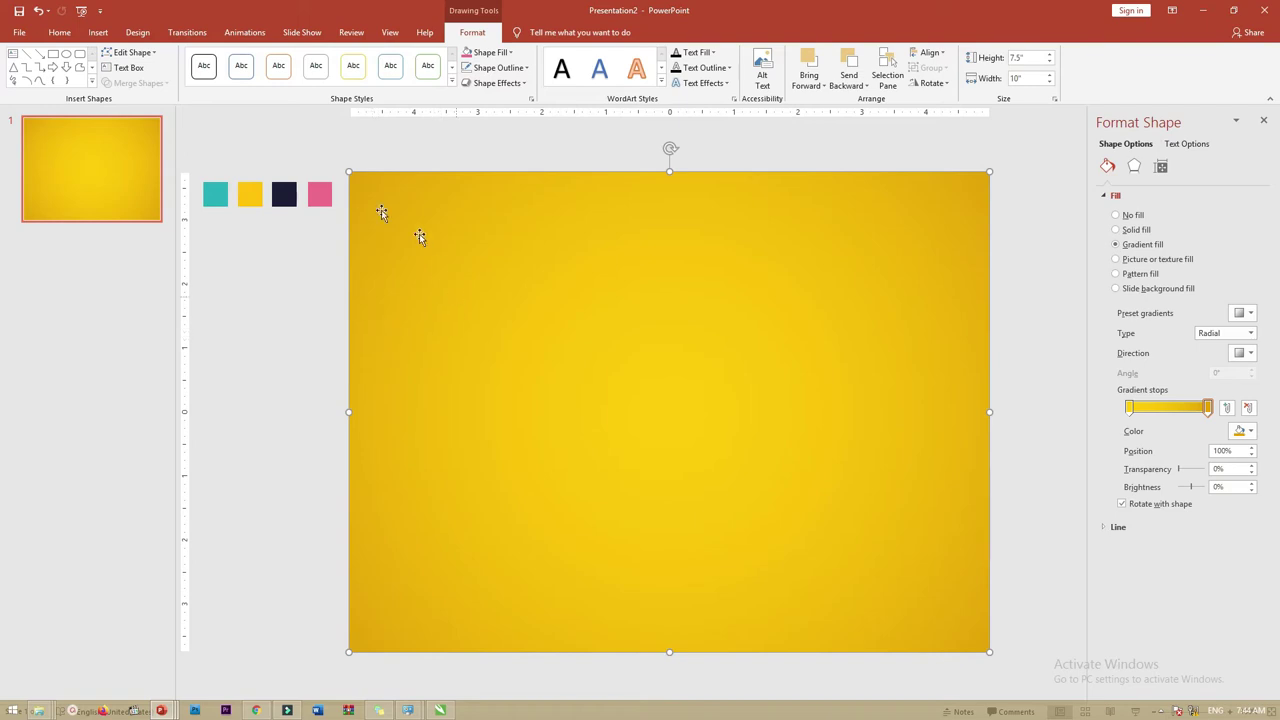
left_click(490, 52)
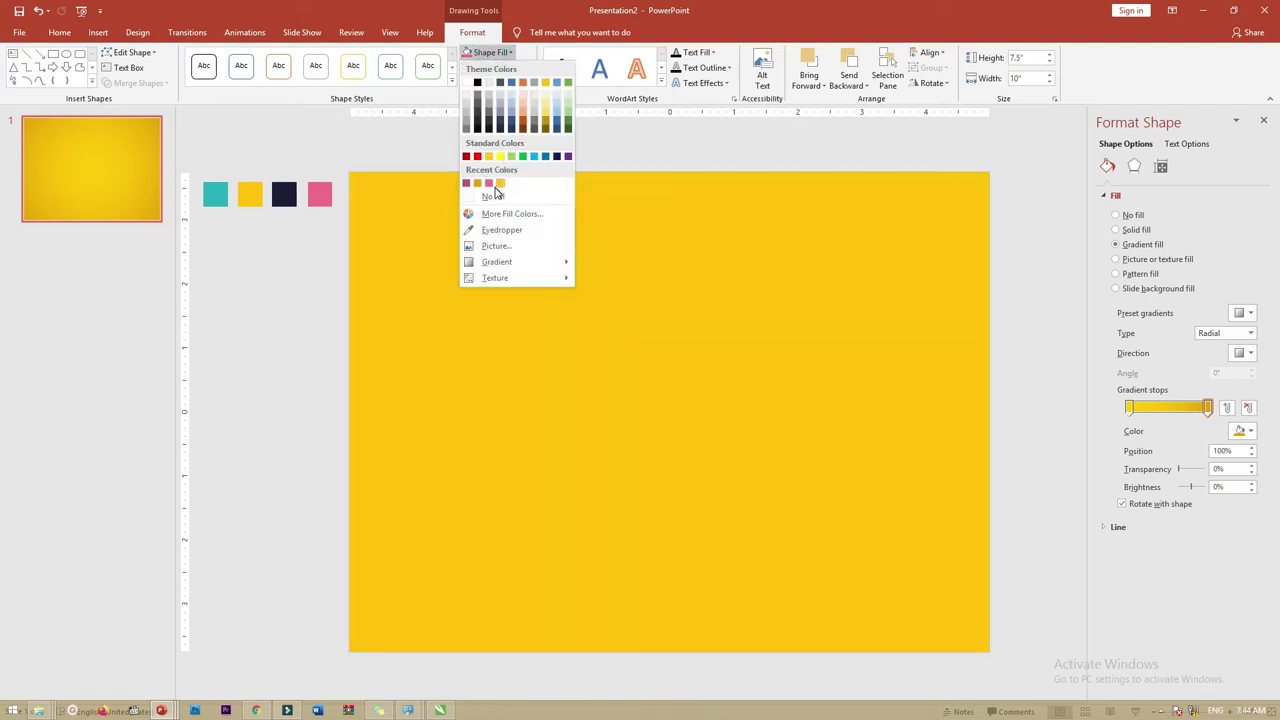
left_click(493, 197)
Step: Shrink the unfilled rectangle to 7.19" × 9.58" and give it a white 3 pt outline frame
left_click(497, 67)
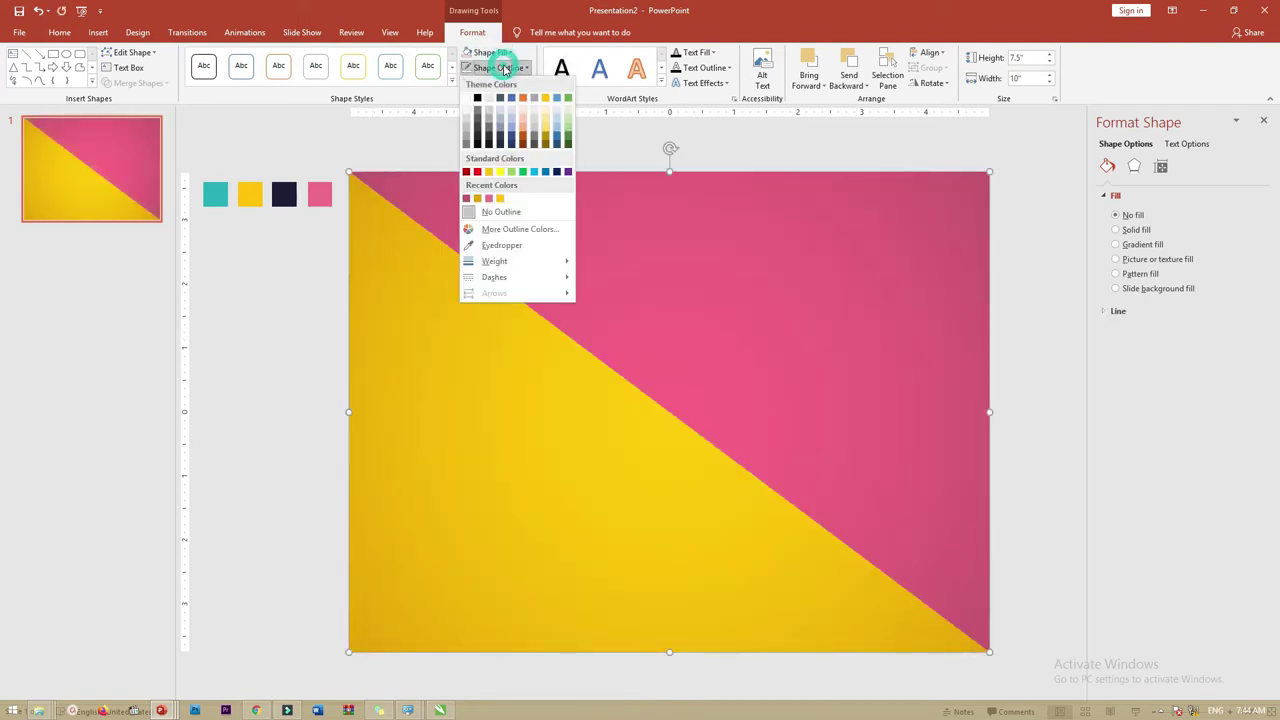
left_click(500, 212)
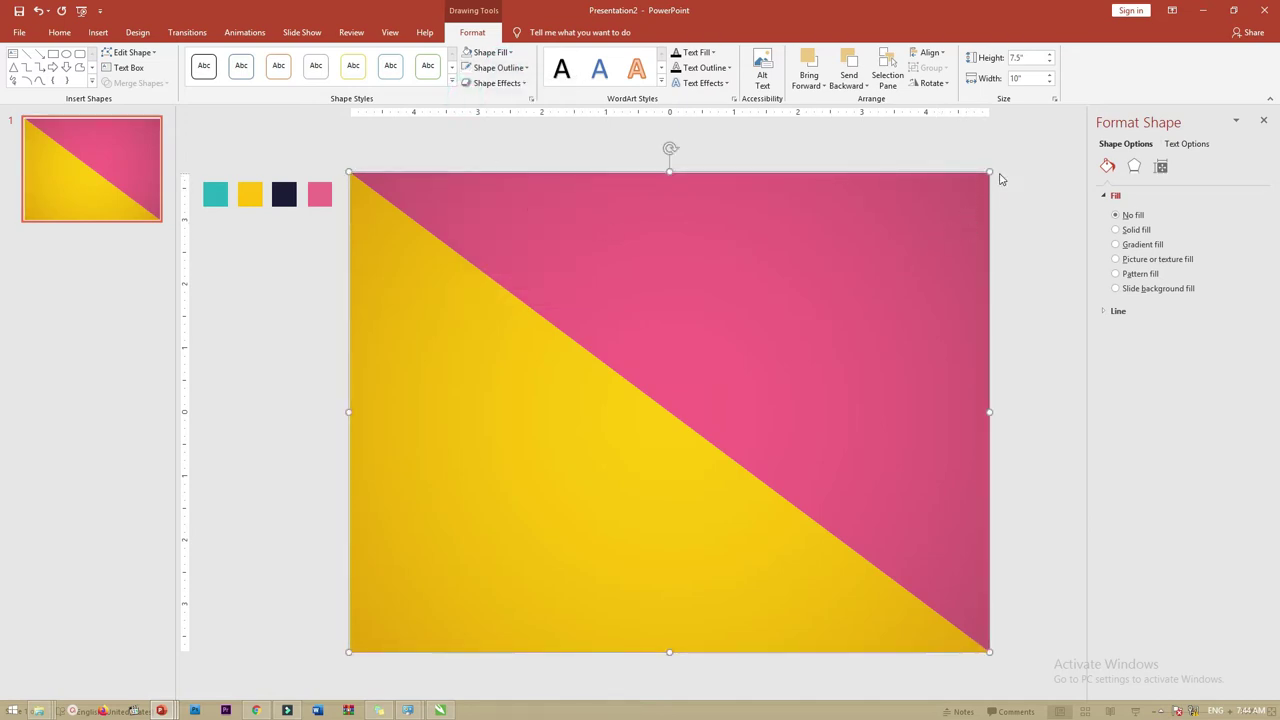
mouse_move(989, 172)
left_mouse_down()
mouse_move(962, 191)
mouse_move(941, 181)
left_mouse_up()
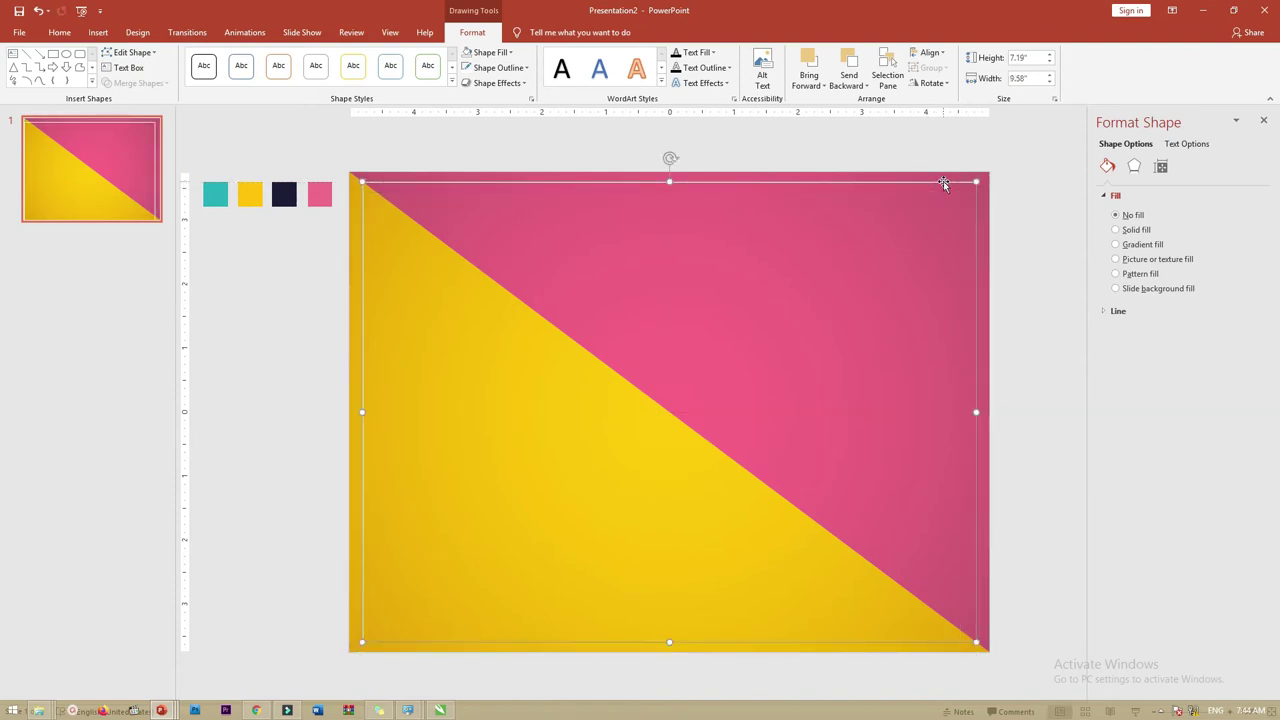
left_click(497, 67)
left_click(528, 260)
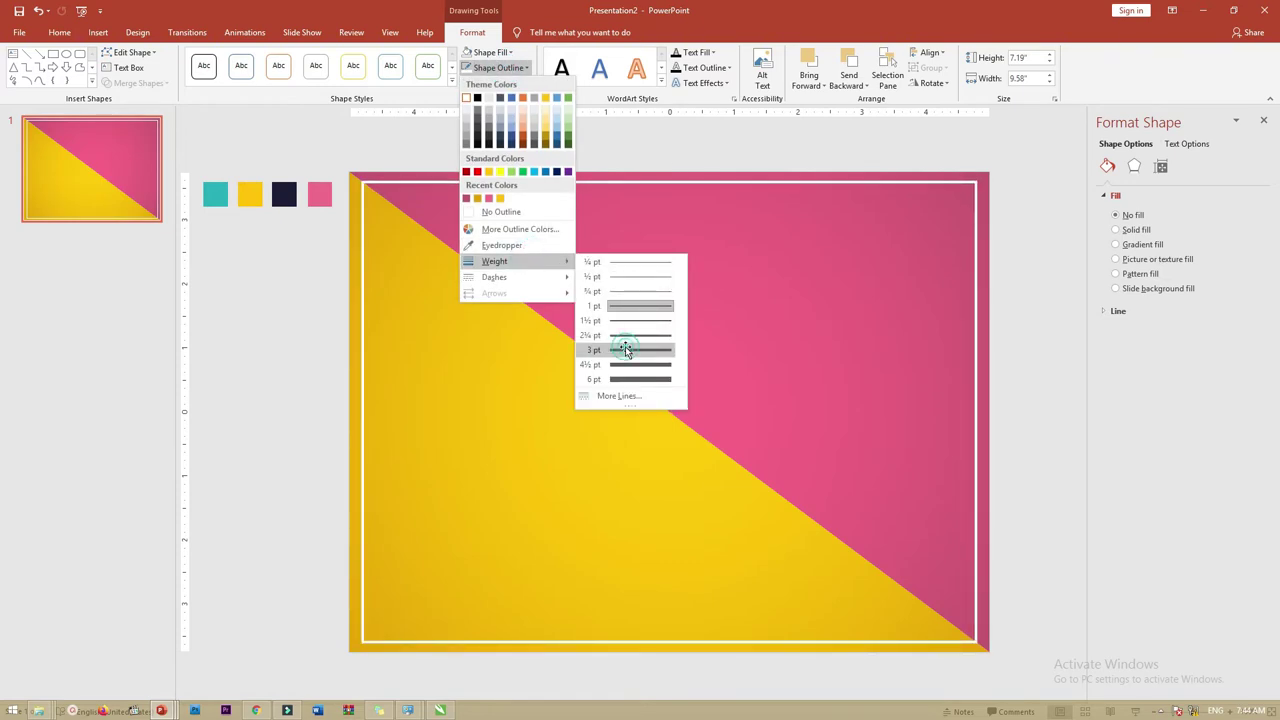
left_click(625, 349)
left_click(1050, 244)
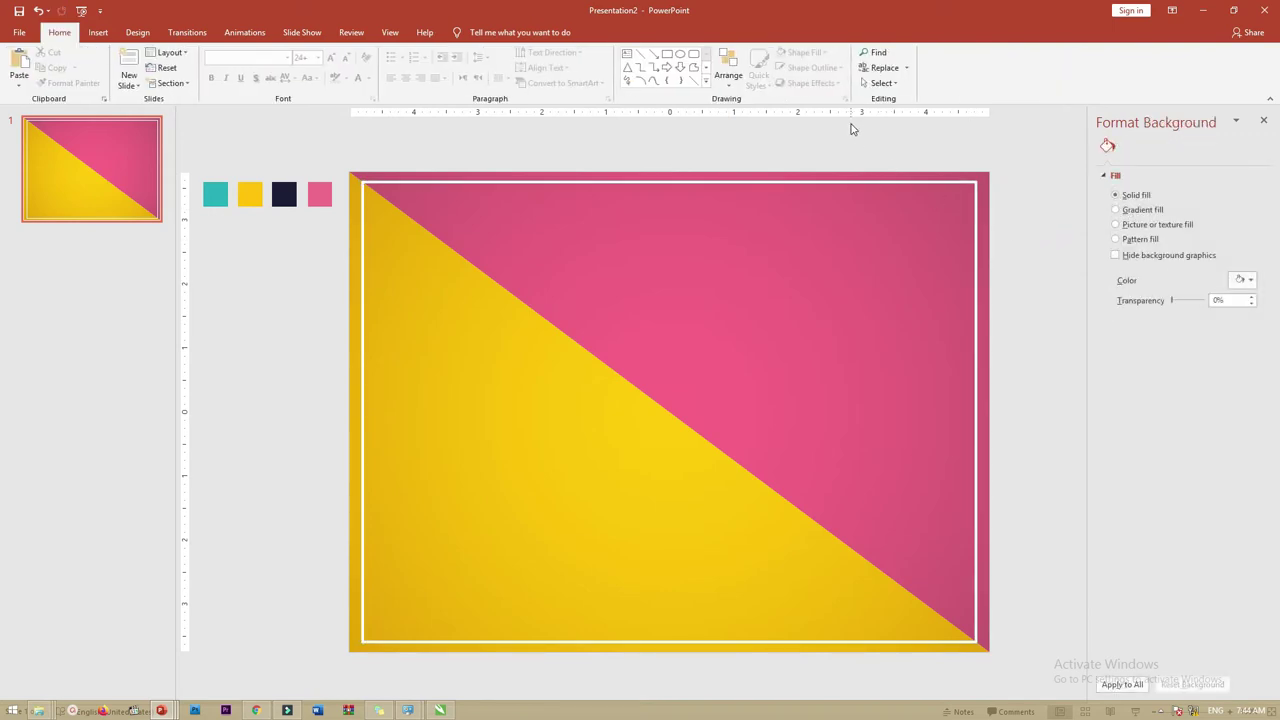
Step: Draw a small 0.29" oval on the yellow half of the slide
left_click(105, 34)
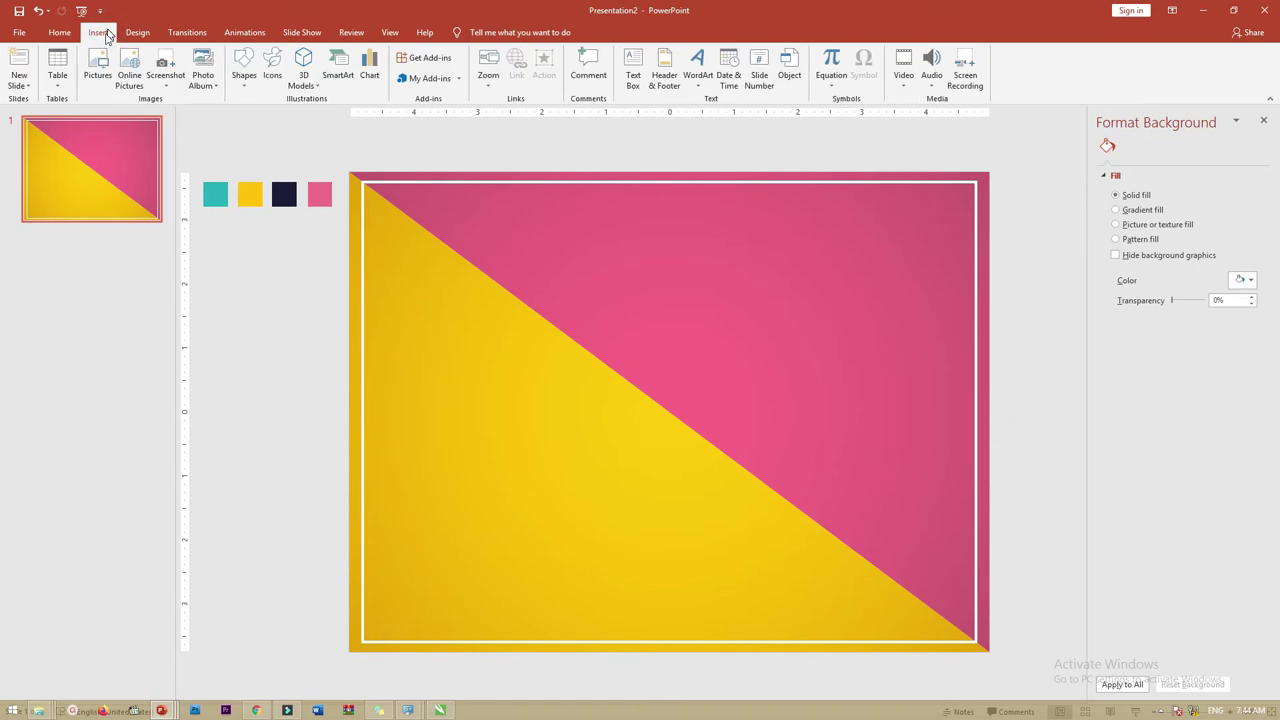
left_click(243, 68)
left_click(297, 116)
scroll(474, 408, "up", 2)
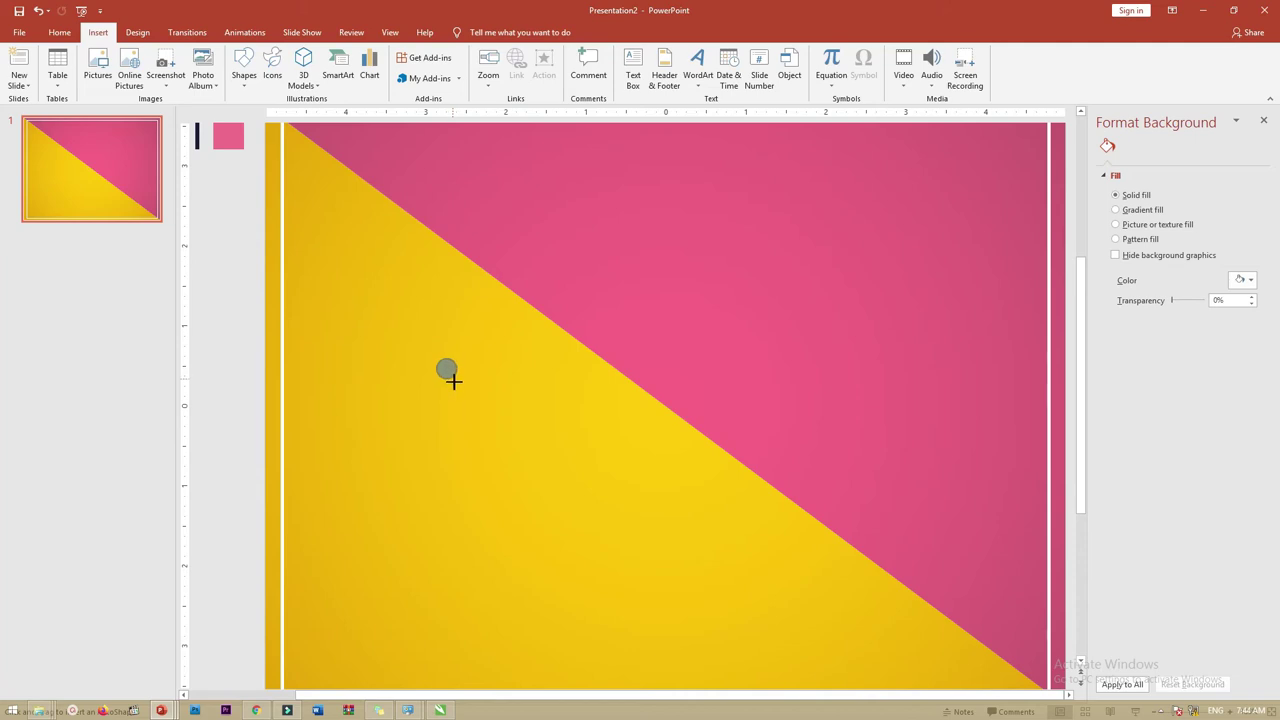
left_click_drag(452, 380, 434, 358)
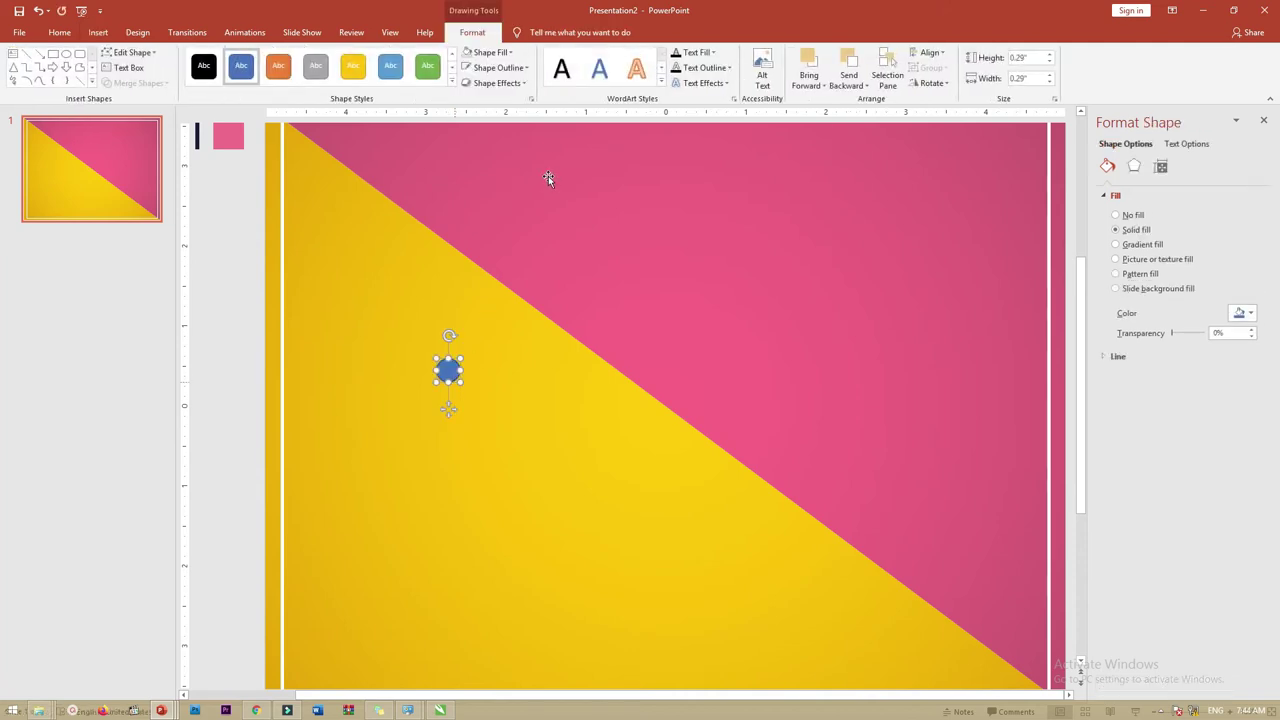
Step: Fill the circle white and remove its outline
left_click(500, 50)
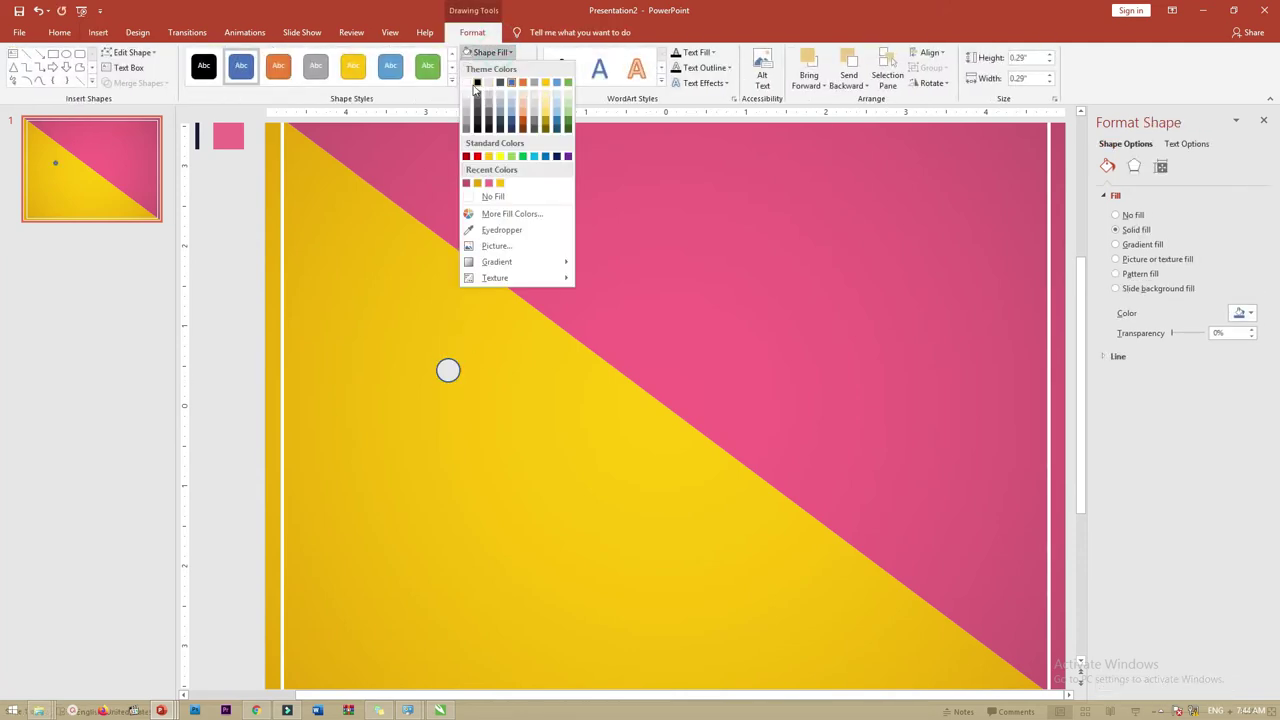
left_click(476, 84)
left_click(477, 68)
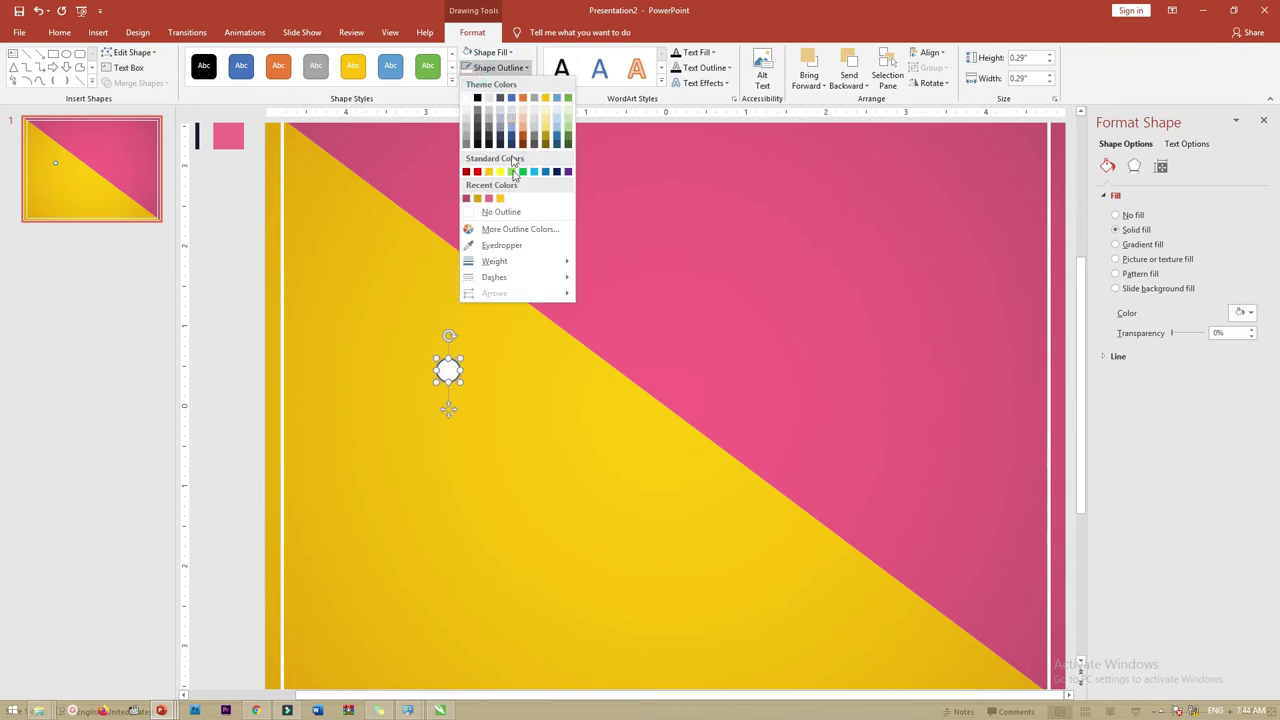
left_click(497, 211)
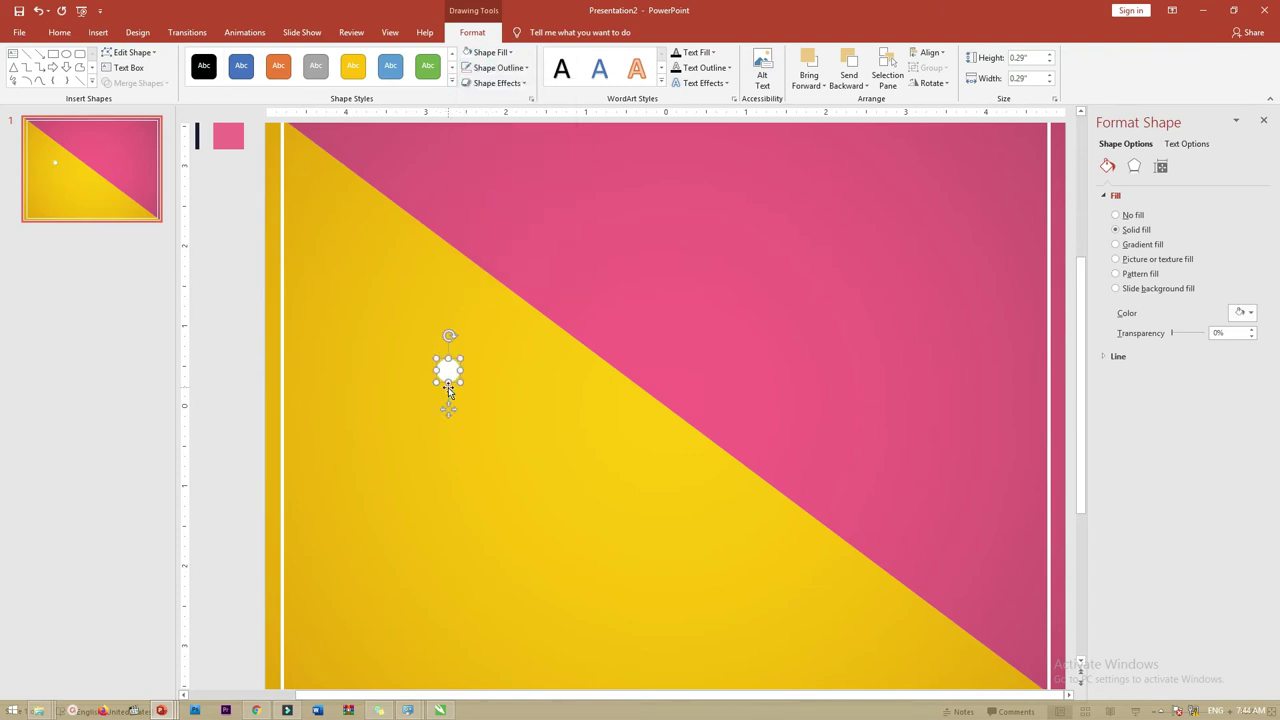
Step: Copy the white circle downward repeatedly until the column holds eight dots
left_click_drag(449, 378, 452, 489)
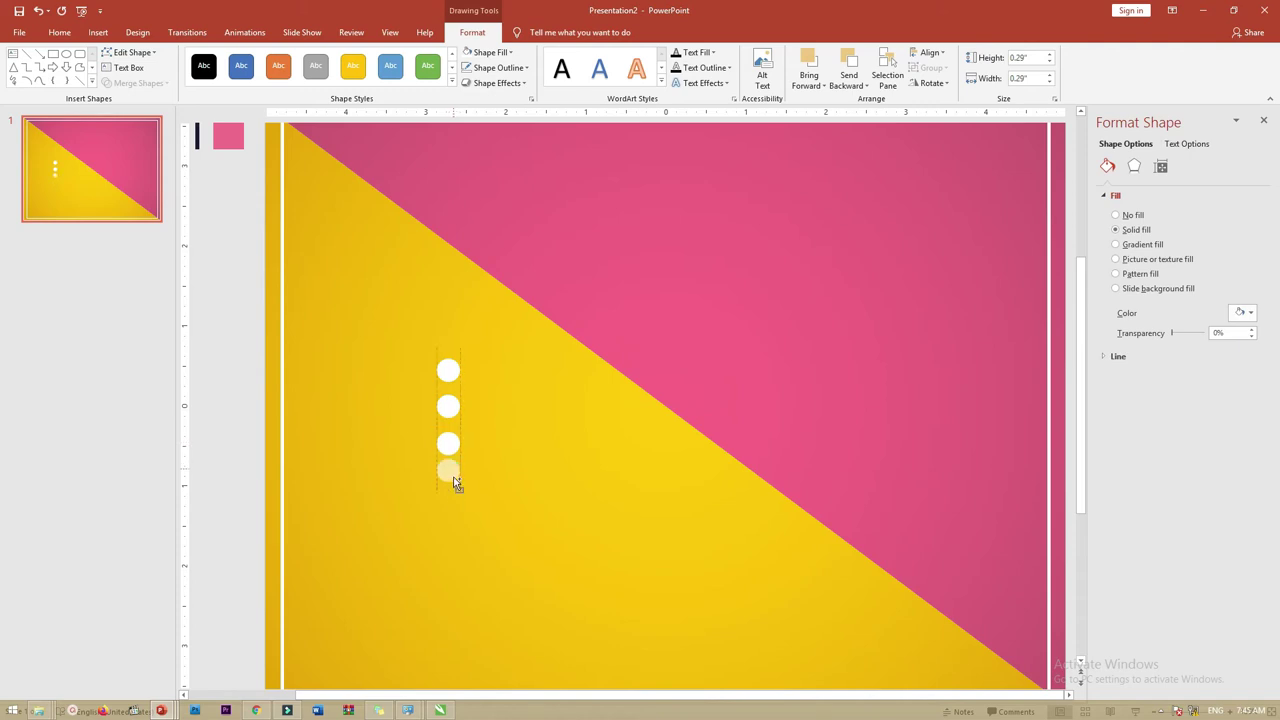
left_click(233, 340)
left_click_drag(537, 531, 226, 314)
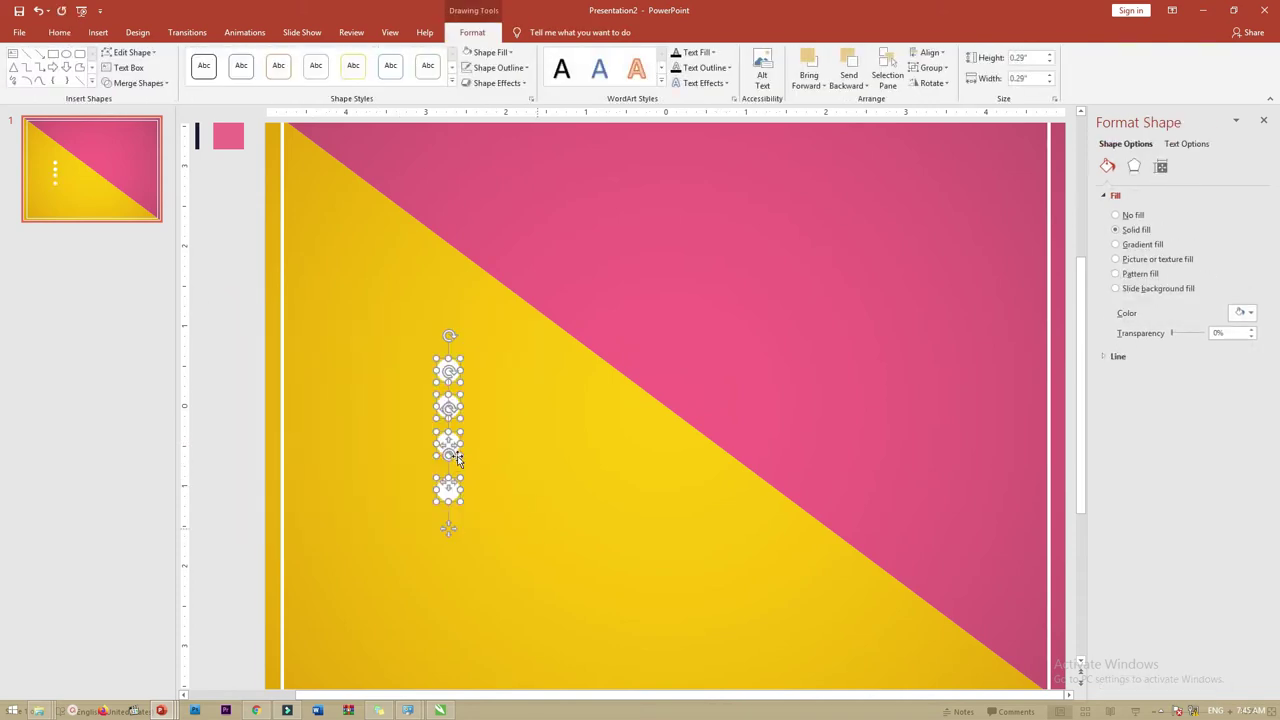
left_click_drag(451, 443, 452, 513)
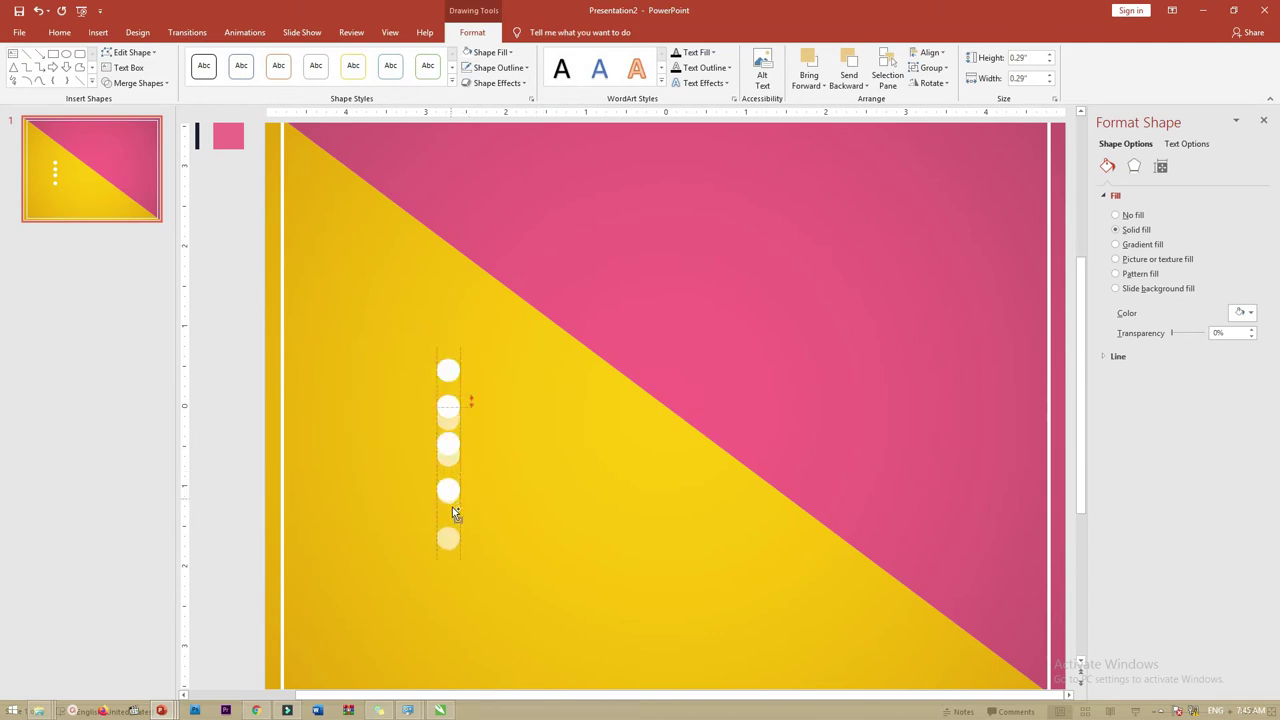
left_click_drag(455, 527, 457, 543)
left_click(240, 327)
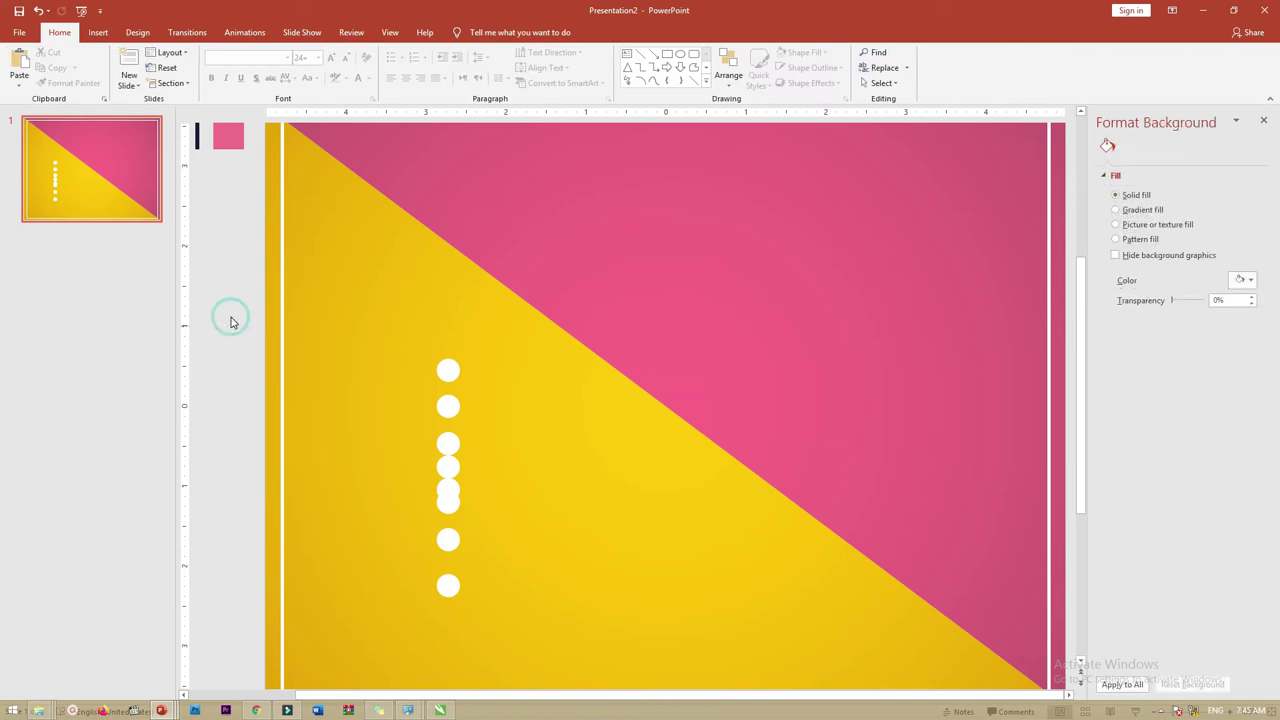
Step: Distribute the eight circles vertically so the column is evenly spaced
left_click_drag(229, 309, 533, 615)
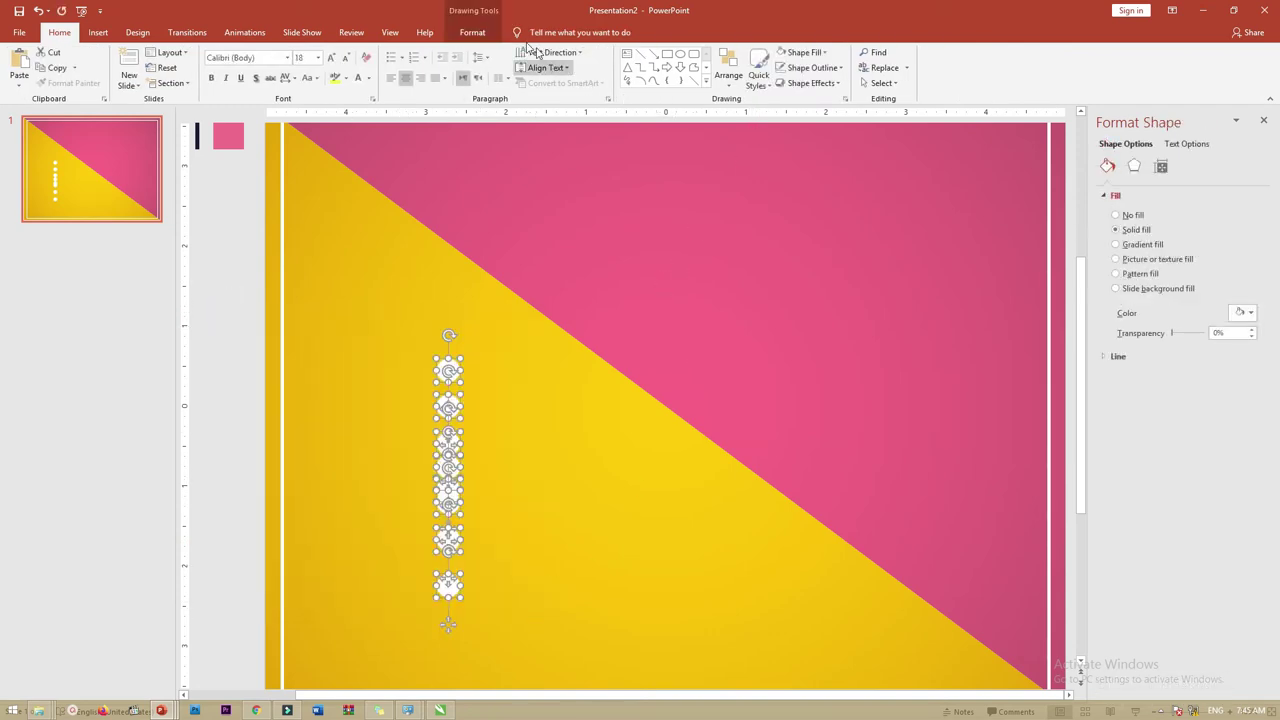
left_click(472, 32)
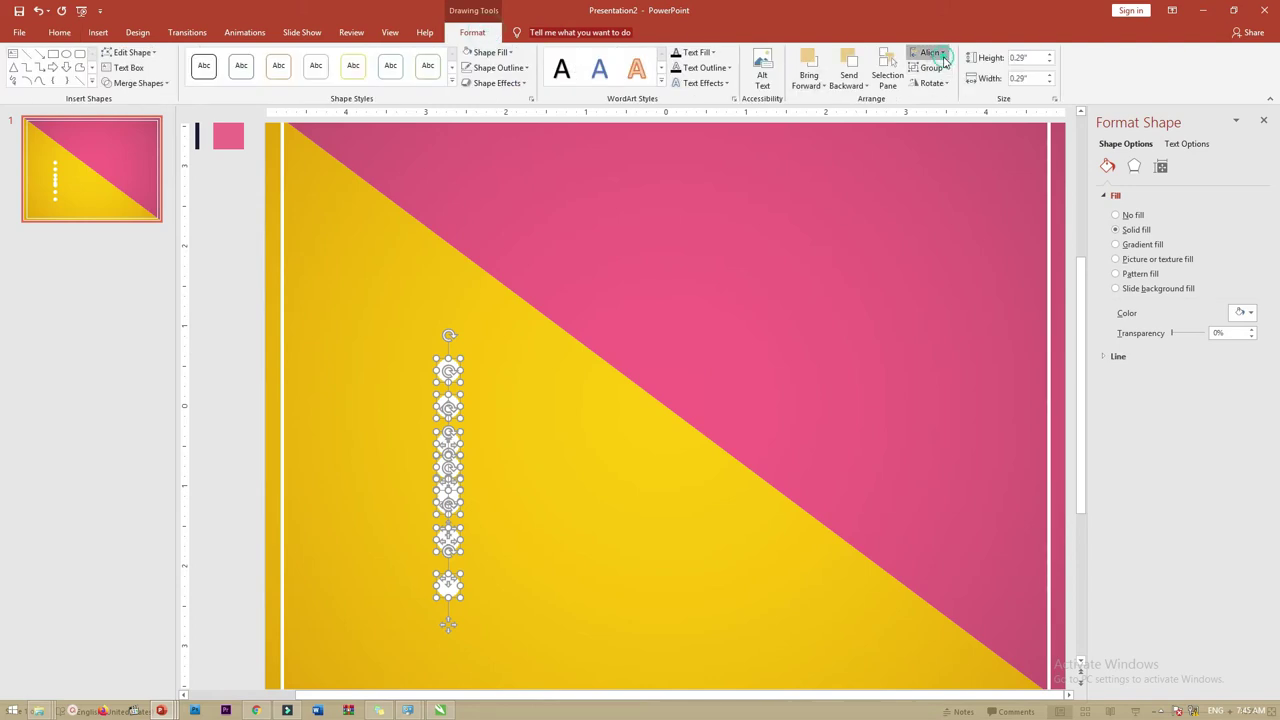
left_click(930, 53)
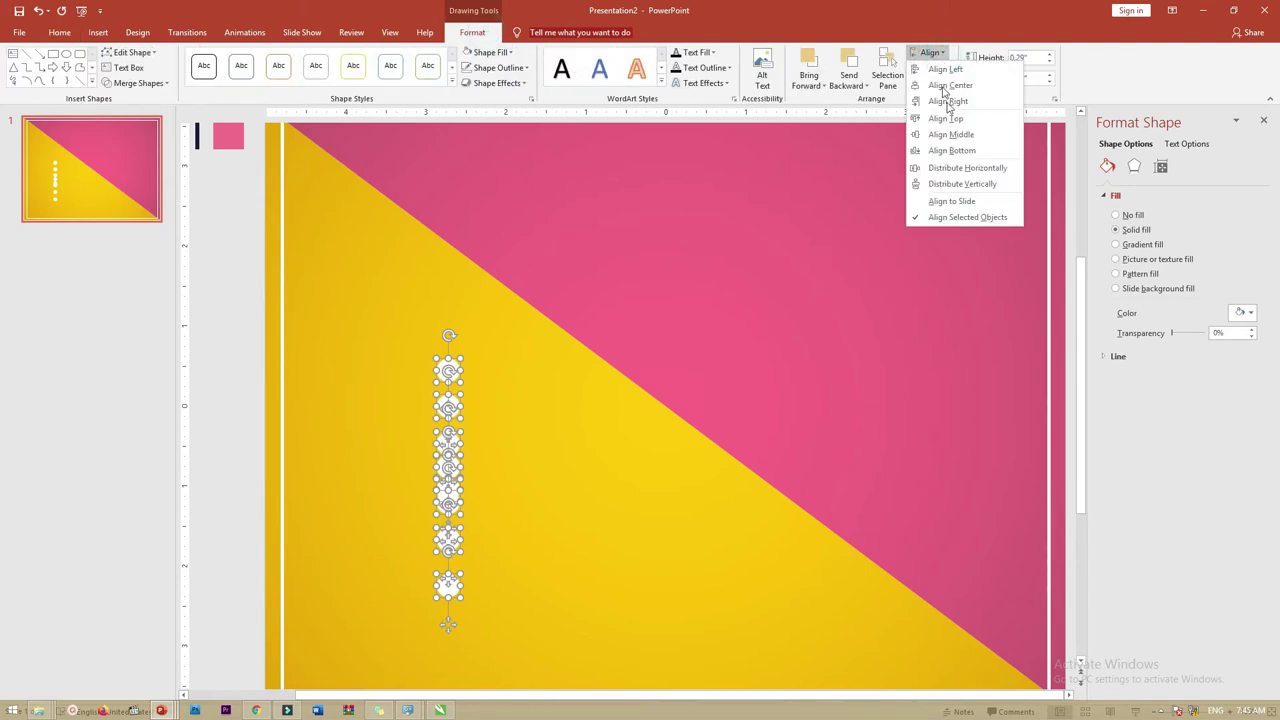
left_click(962, 184)
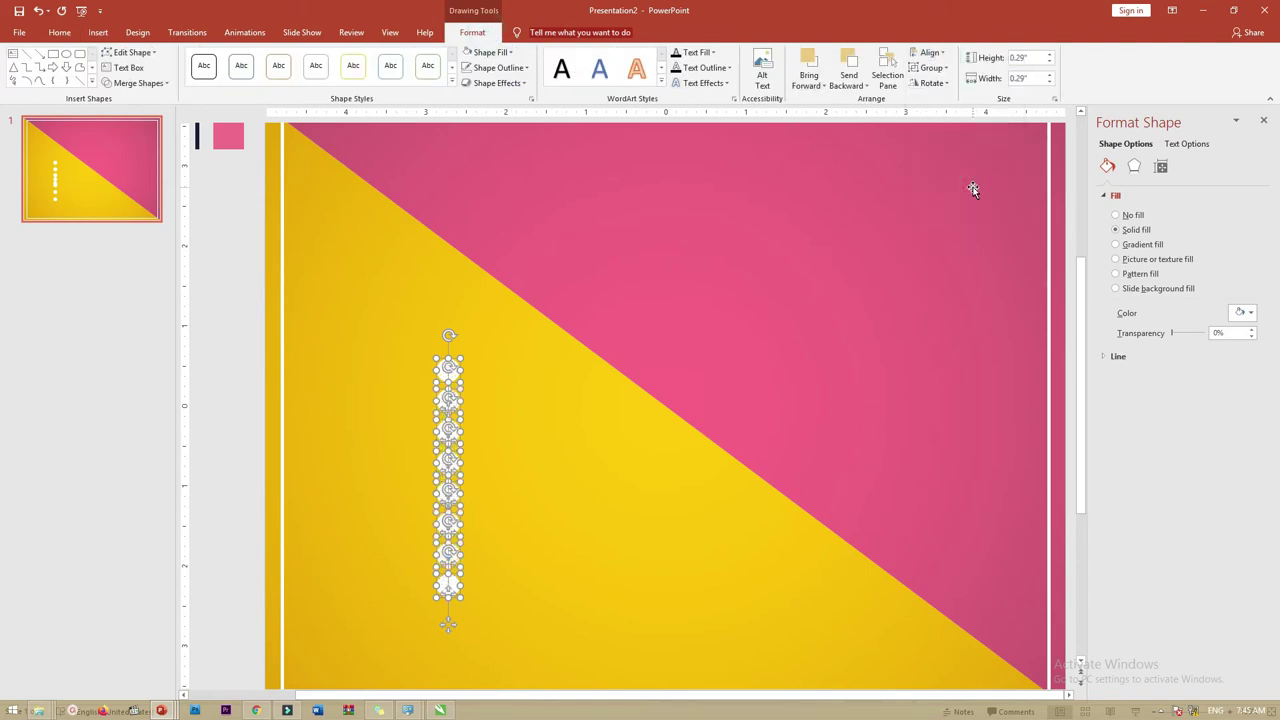
left_click(237, 286)
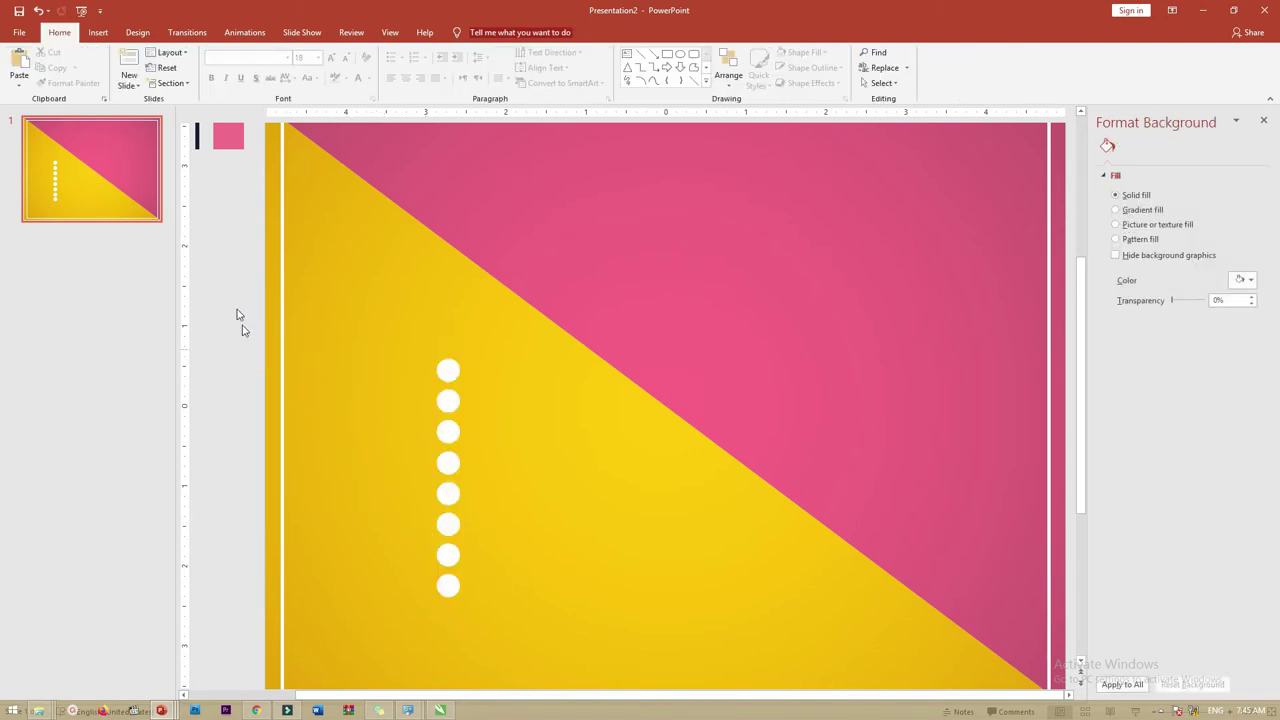
left_click_drag(236, 307, 540, 605)
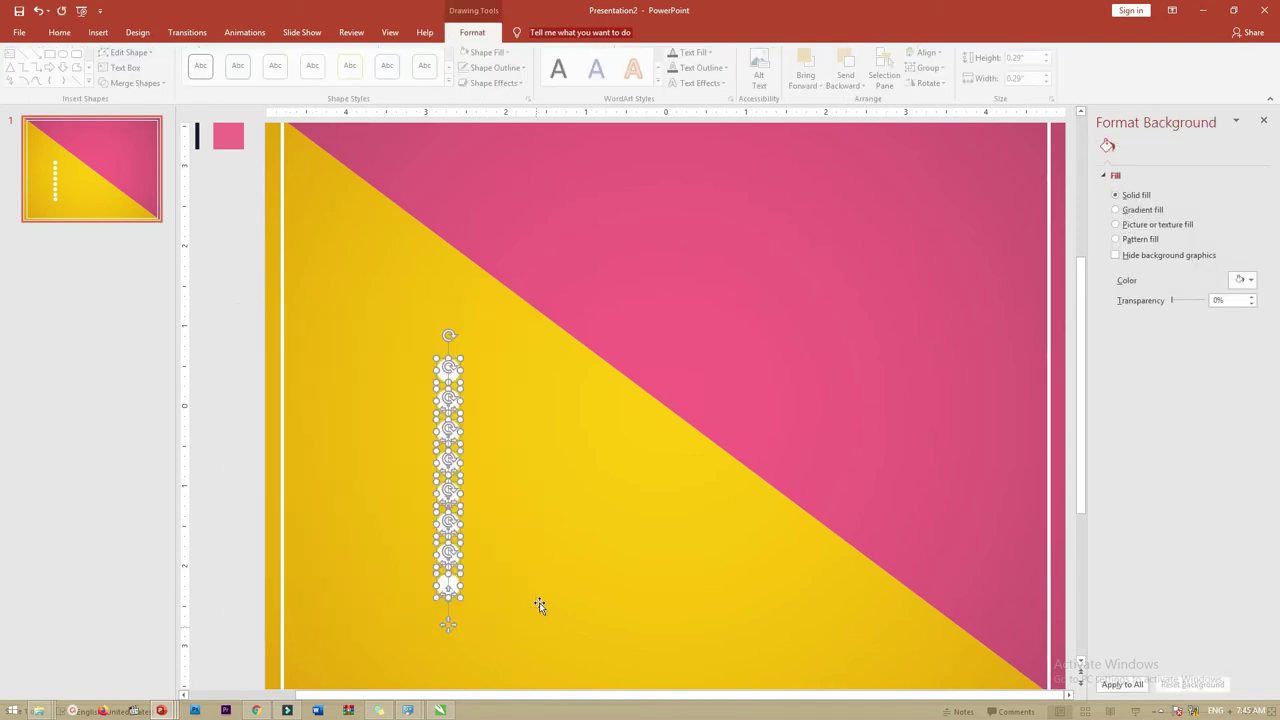
Step: Group the eight-dot column and copy it rightward to make six columns
right_click(449, 380)
mouse_move(510, 458)
left_click(592, 458)
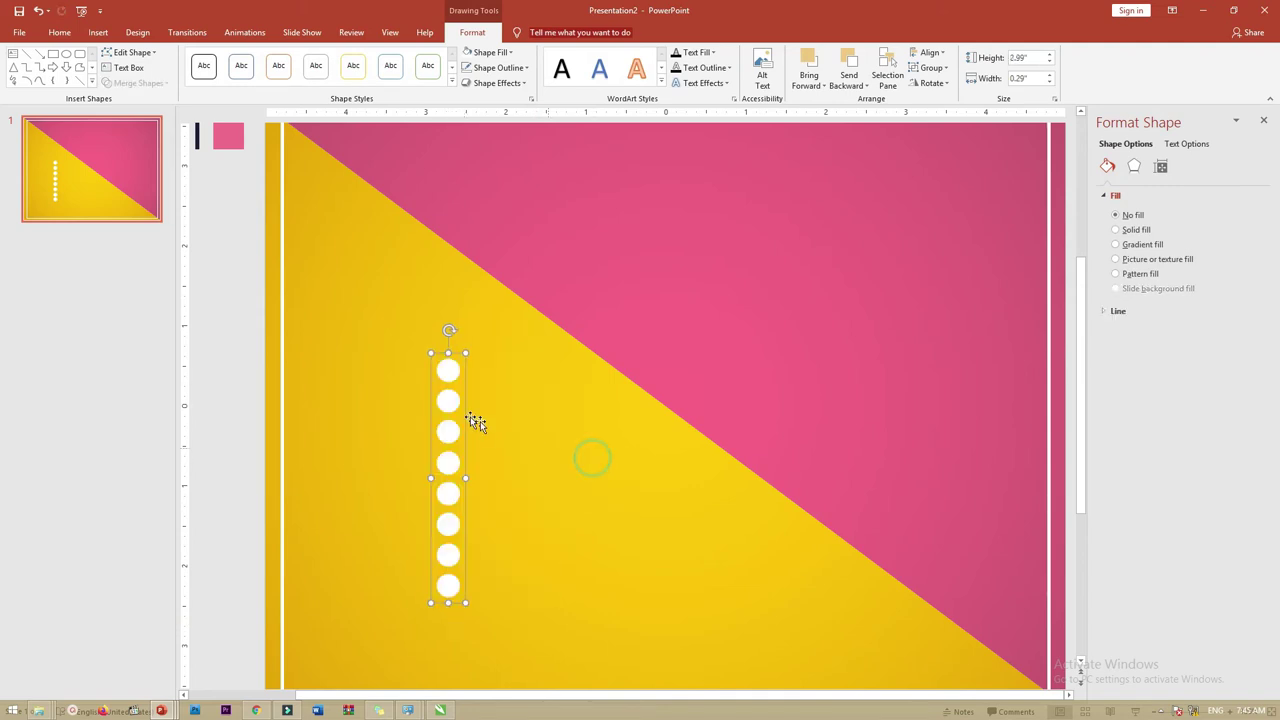
left_click_drag(454, 407, 527, 407)
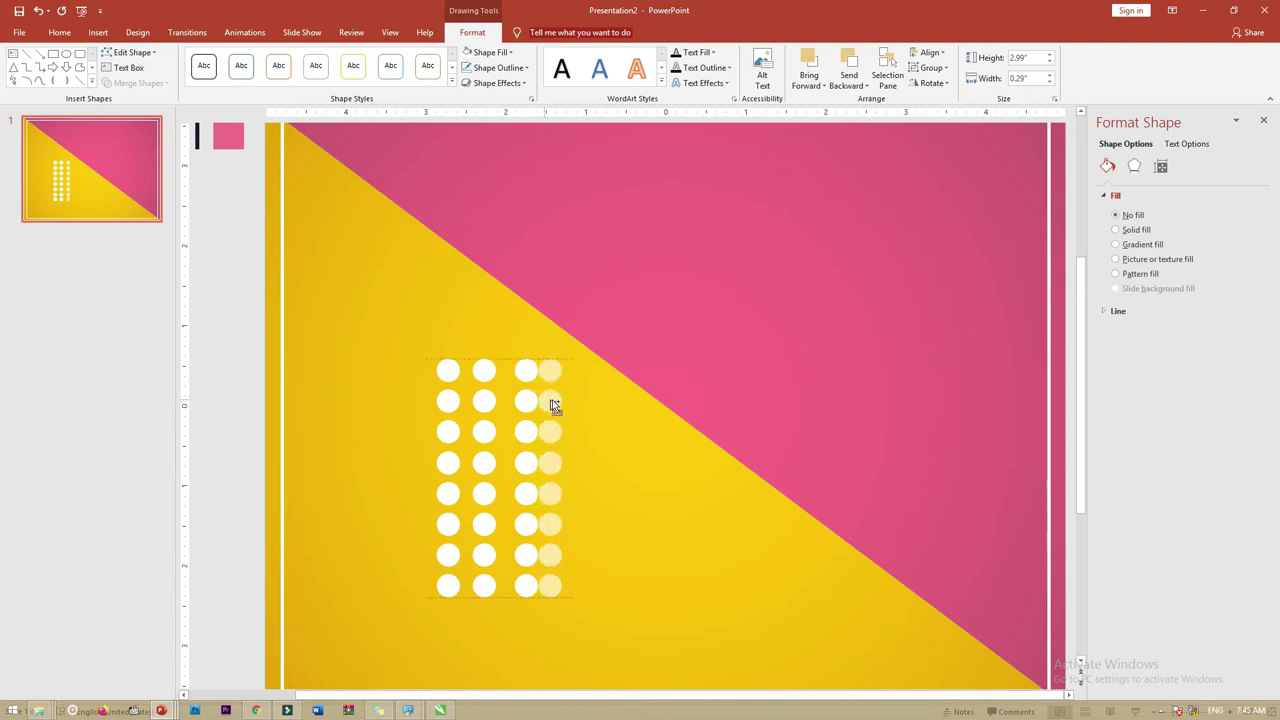
left_click_drag(525, 401, 648, 402)
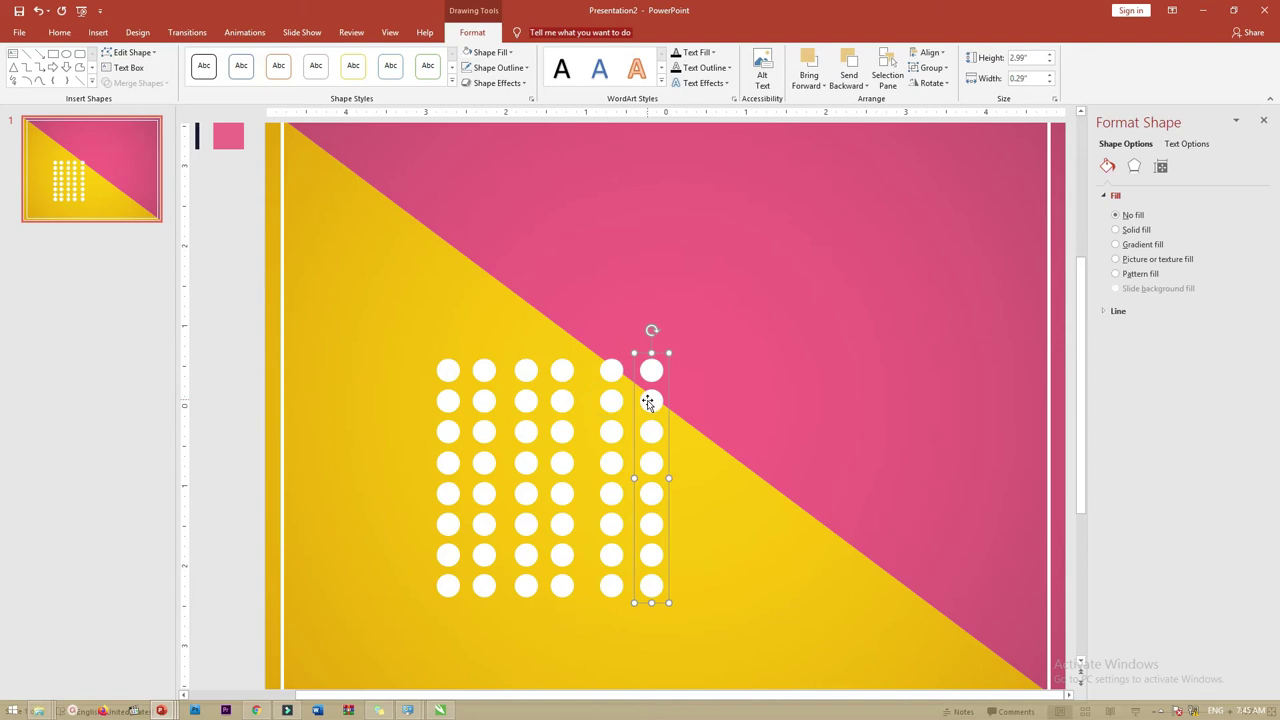
Step: Distribute the six dot columns horizontally and move the grid left and slightly down
left_click_drag(229, 312, 730, 636)
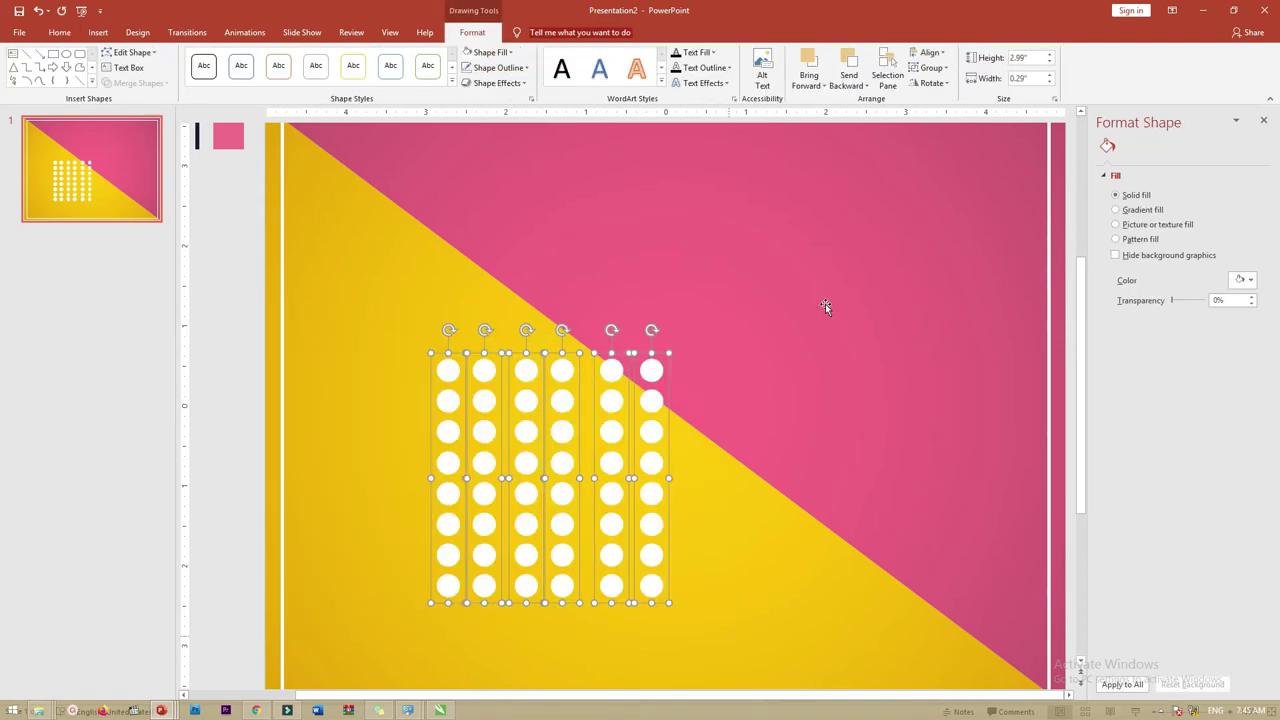
left_click(928, 52)
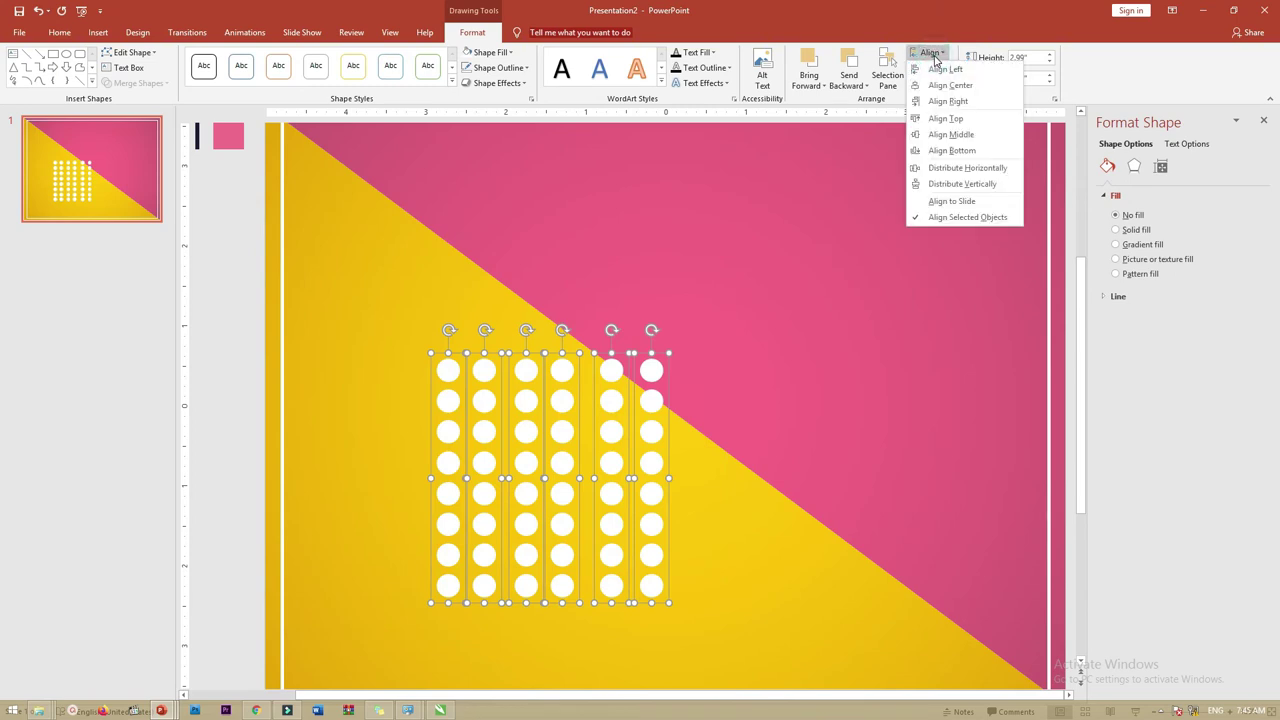
left_click(969, 170)
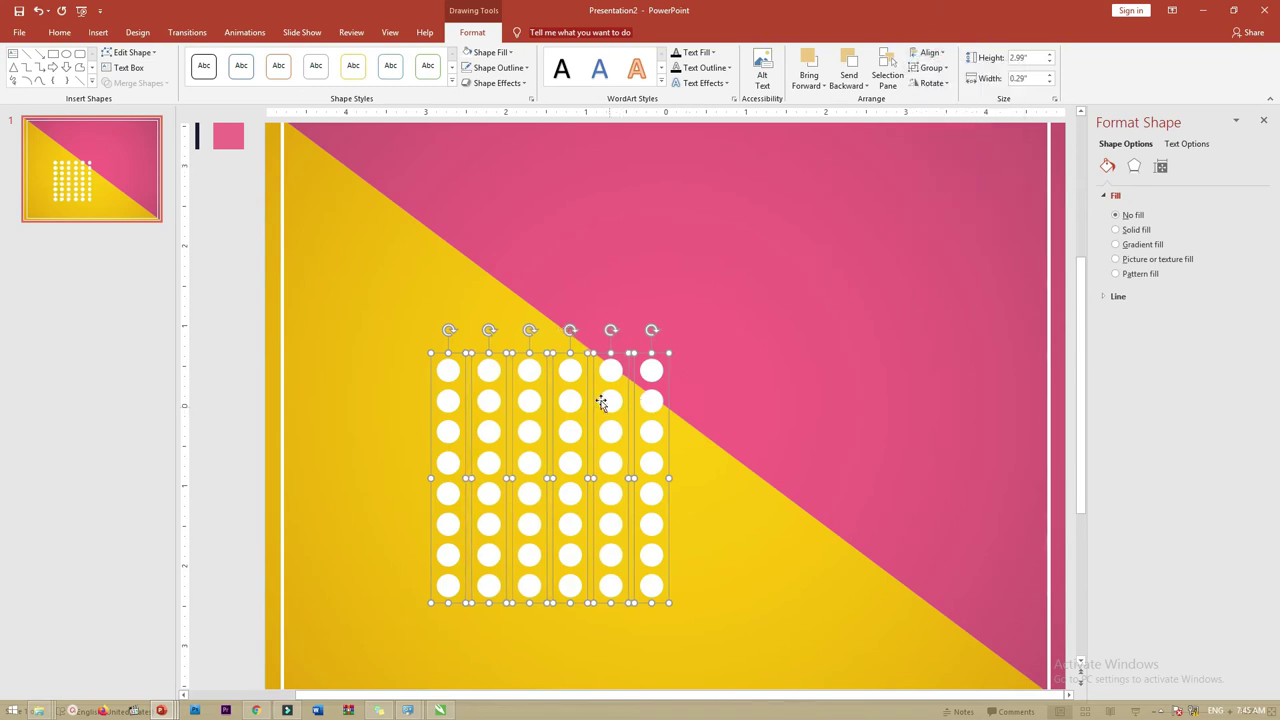
left_click_drag(598, 378, 491, 398)
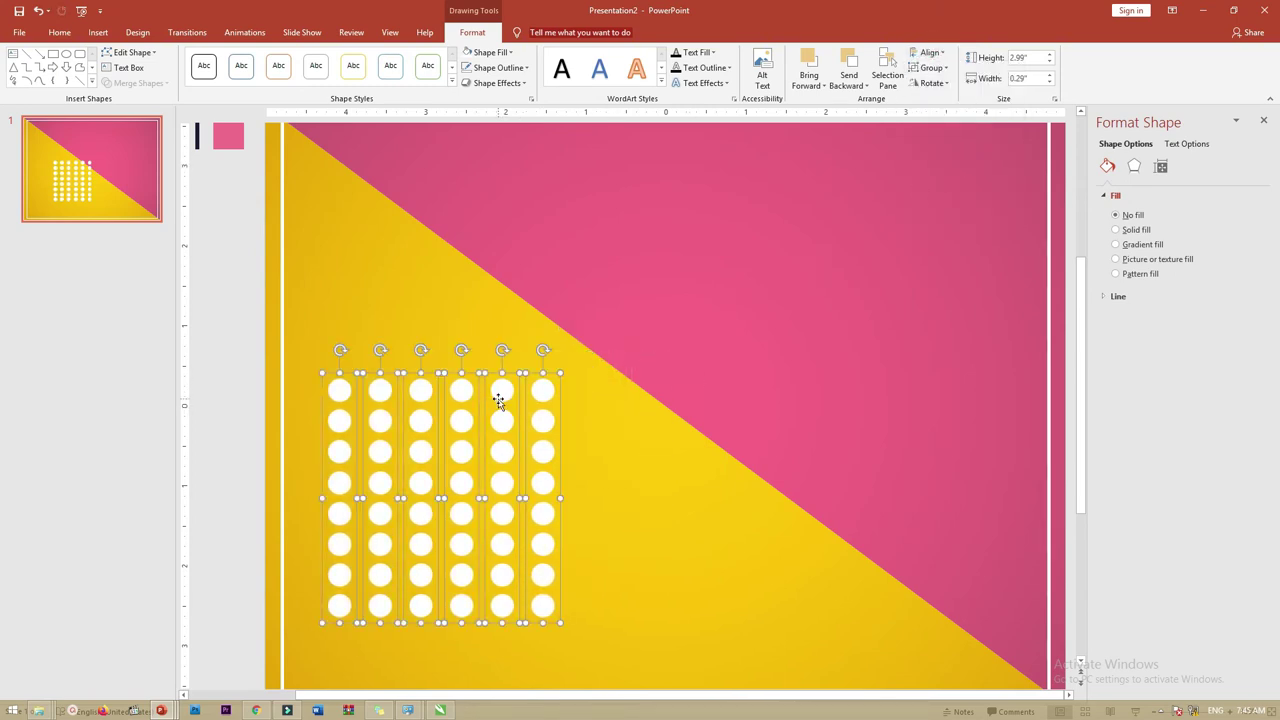
Step: Ungroup the dot columns back into individual dots
right_click(499, 399)
mouse_move(564, 481)
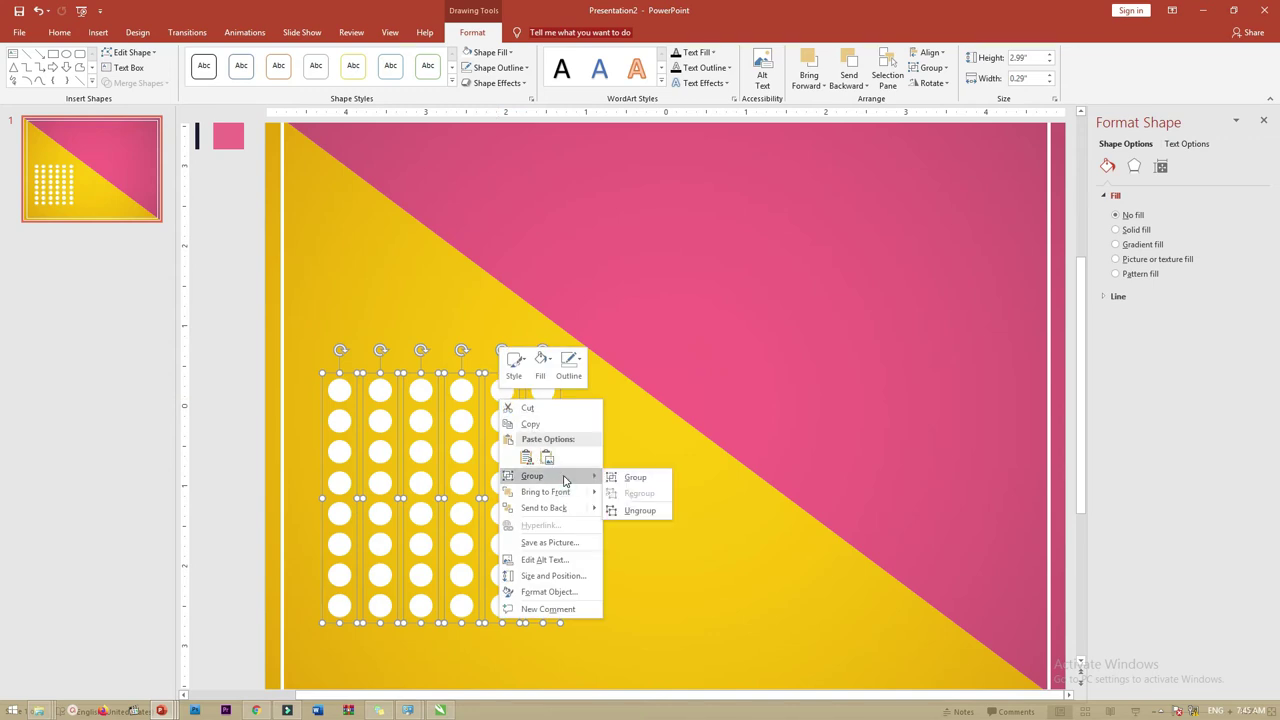
left_click(614, 510)
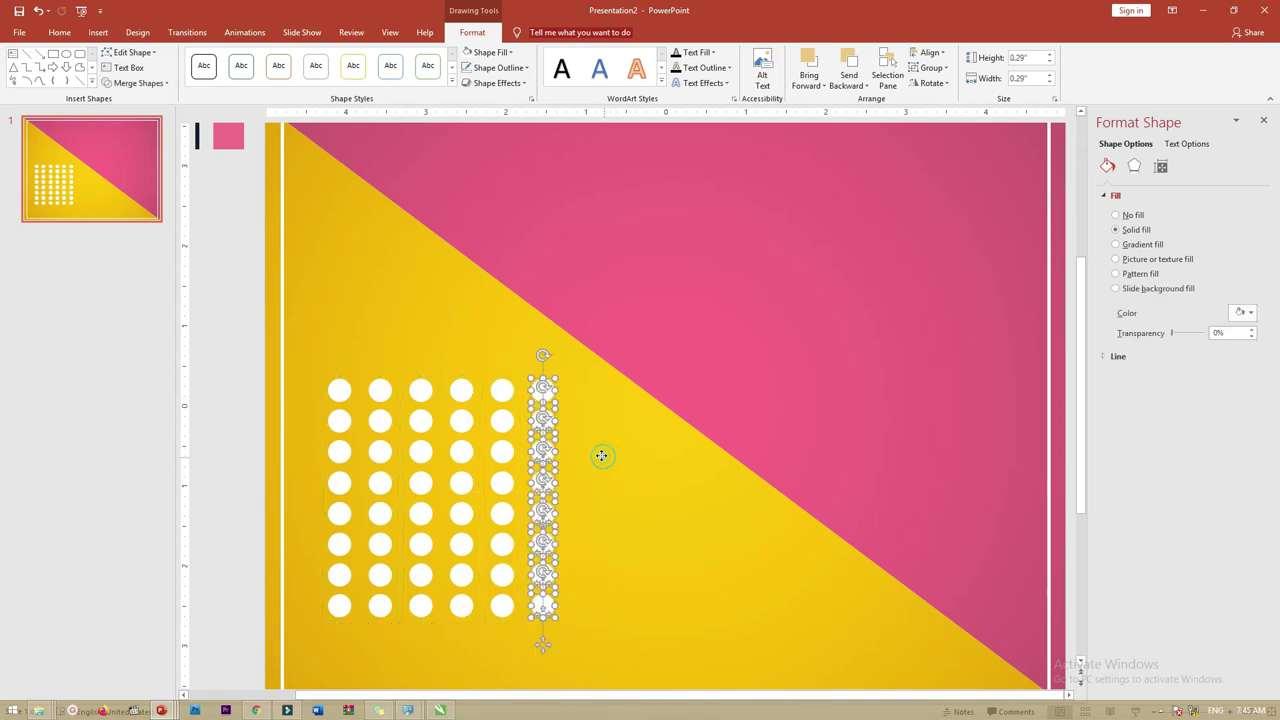
left_click(503, 390)
right_click(505, 380)
key("Escape")
left_click(461, 389)
left_click(420, 390)
left_click(380, 390)
left_click(620, 467)
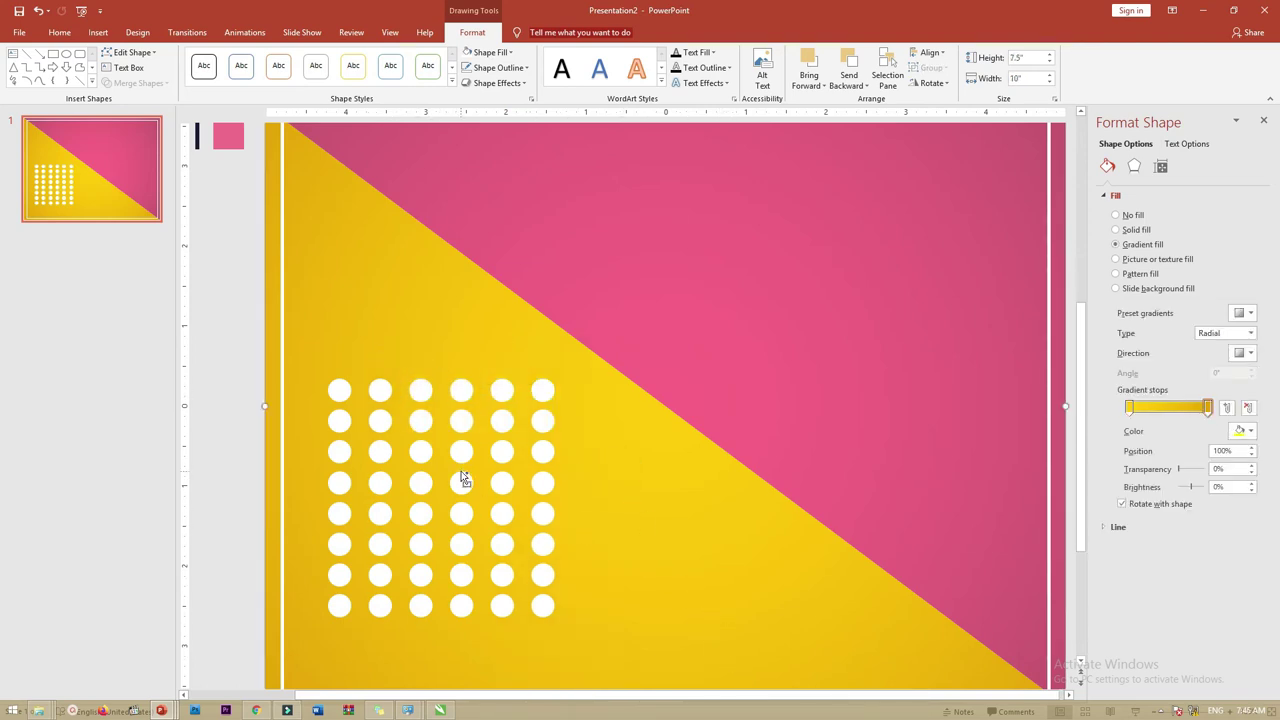
Step: Delete the lower dots of the sixth, fifth and fourth columns
scroll(463, 480, "down", 1)
scroll(630, 648, "down", 1)
left_click(657, 668)
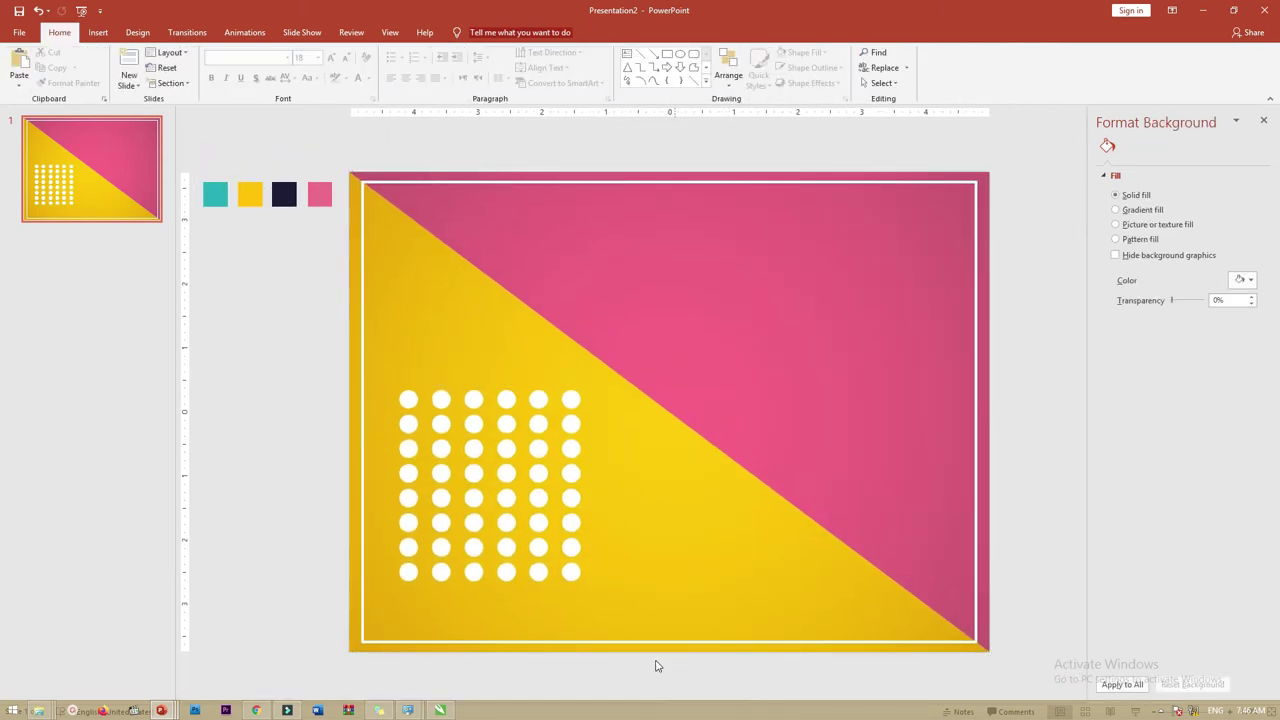
left_click_drag(695, 679, 525, 440)
key("Delete")
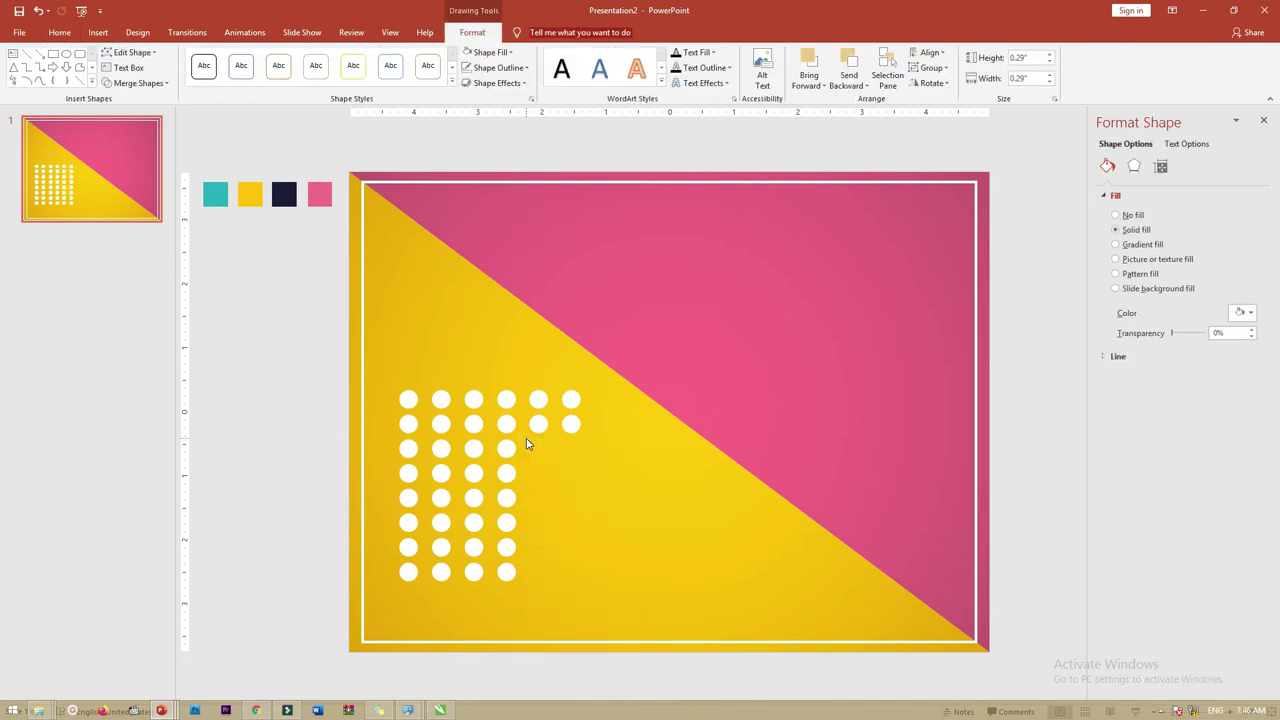
left_click_drag(572, 684, 476, 461)
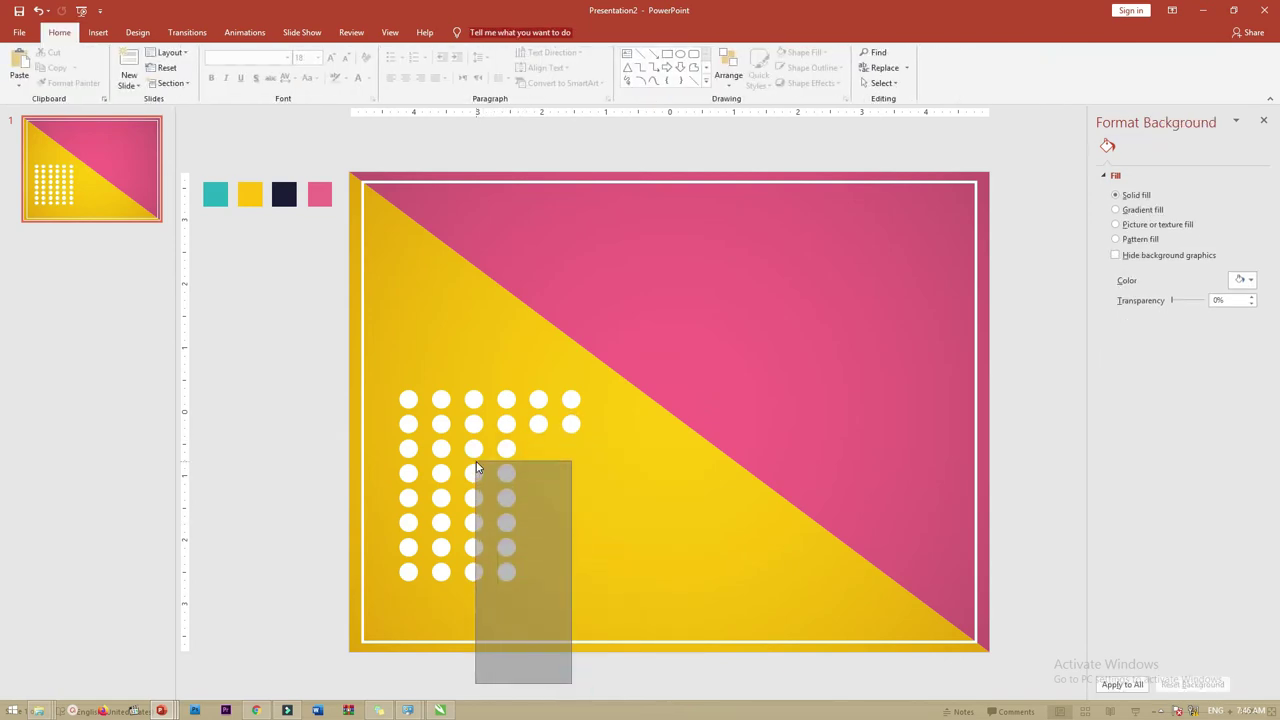
key("Delete")
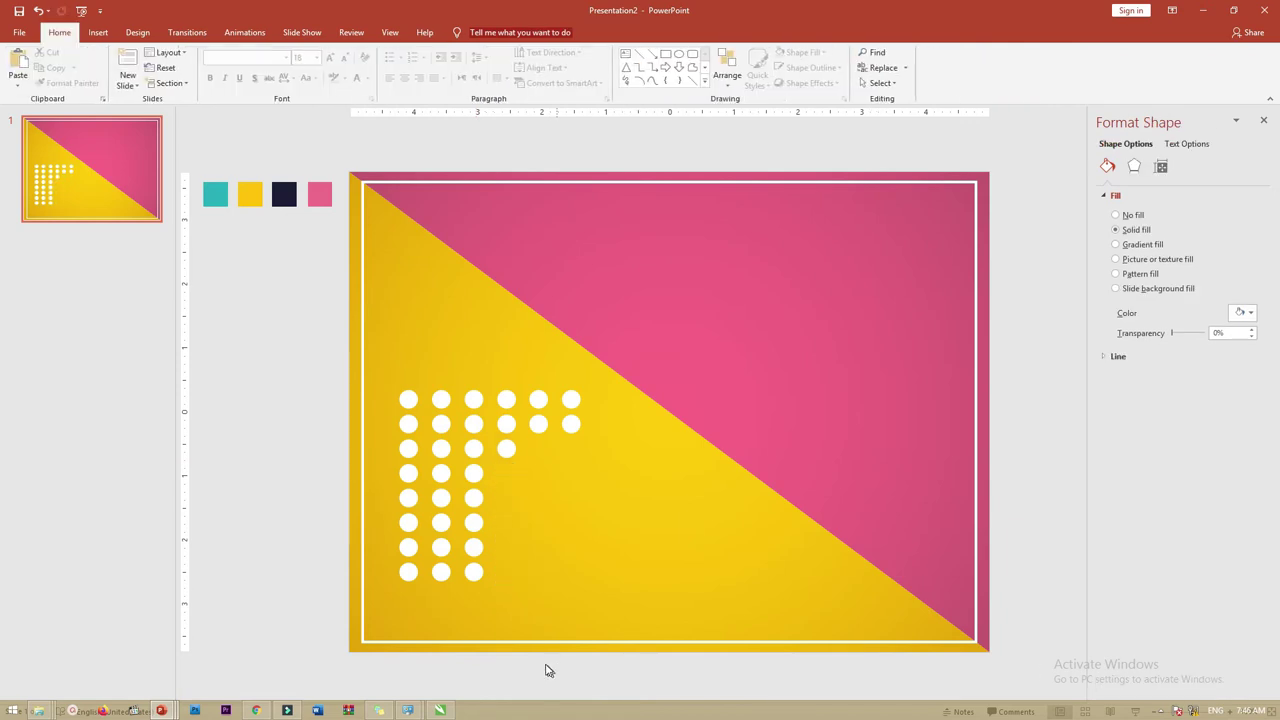
Step: Delete the lower dots of the third, second and first columns, leaving a stepped triangle
left_click(535, 657)
left_click_drag(478, 548, 466, 460)
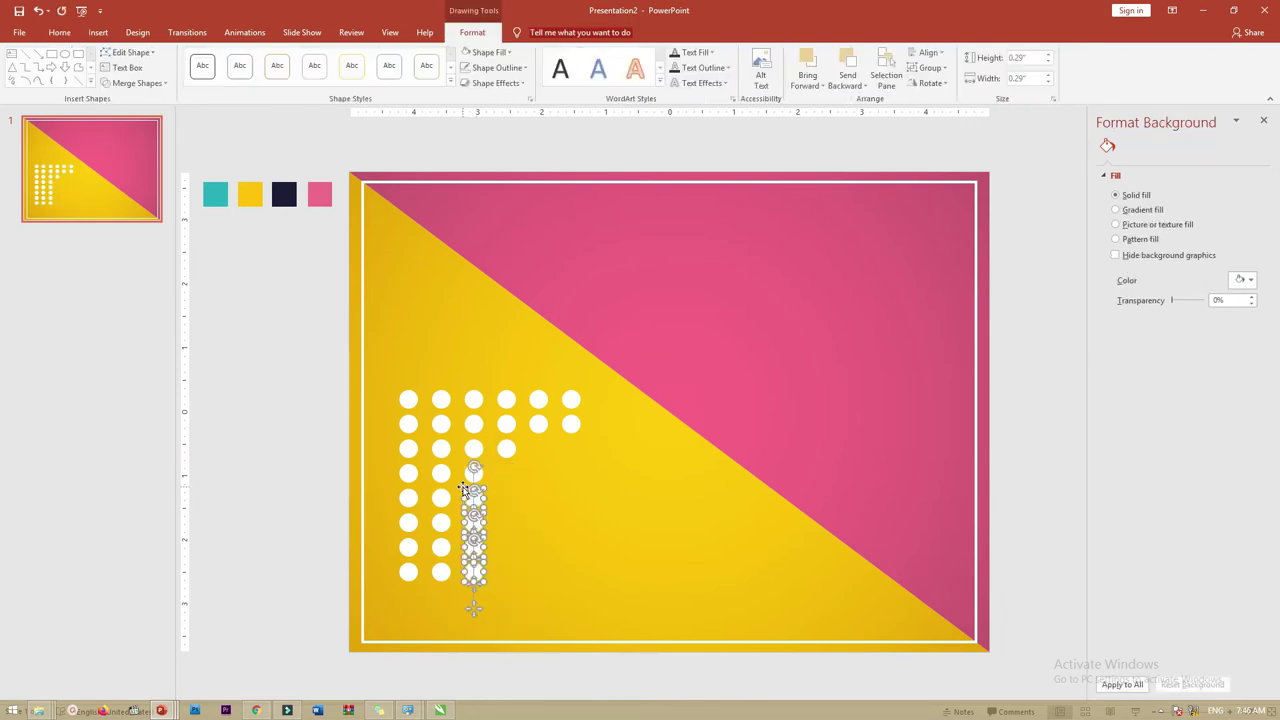
key("Delete")
left_click_drag(511, 677, 425, 505)
key("Delete")
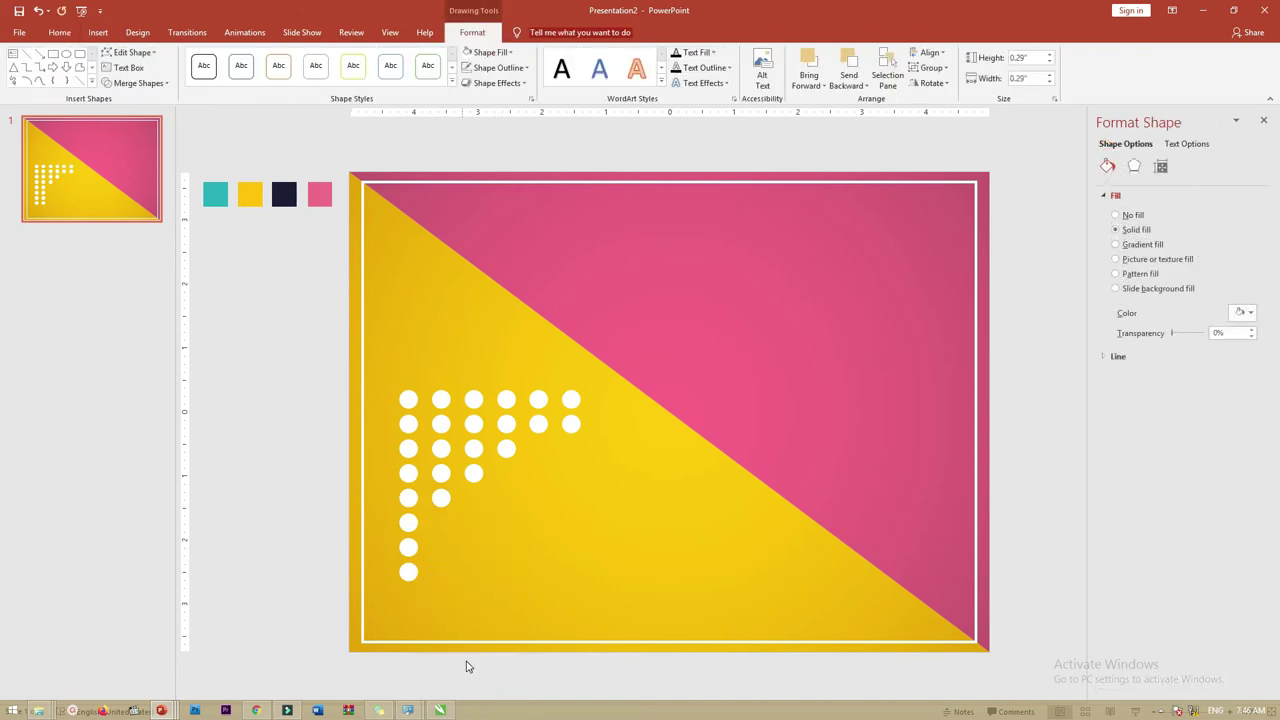
left_click(466, 661)
left_click_drag(466, 660, 391, 530)
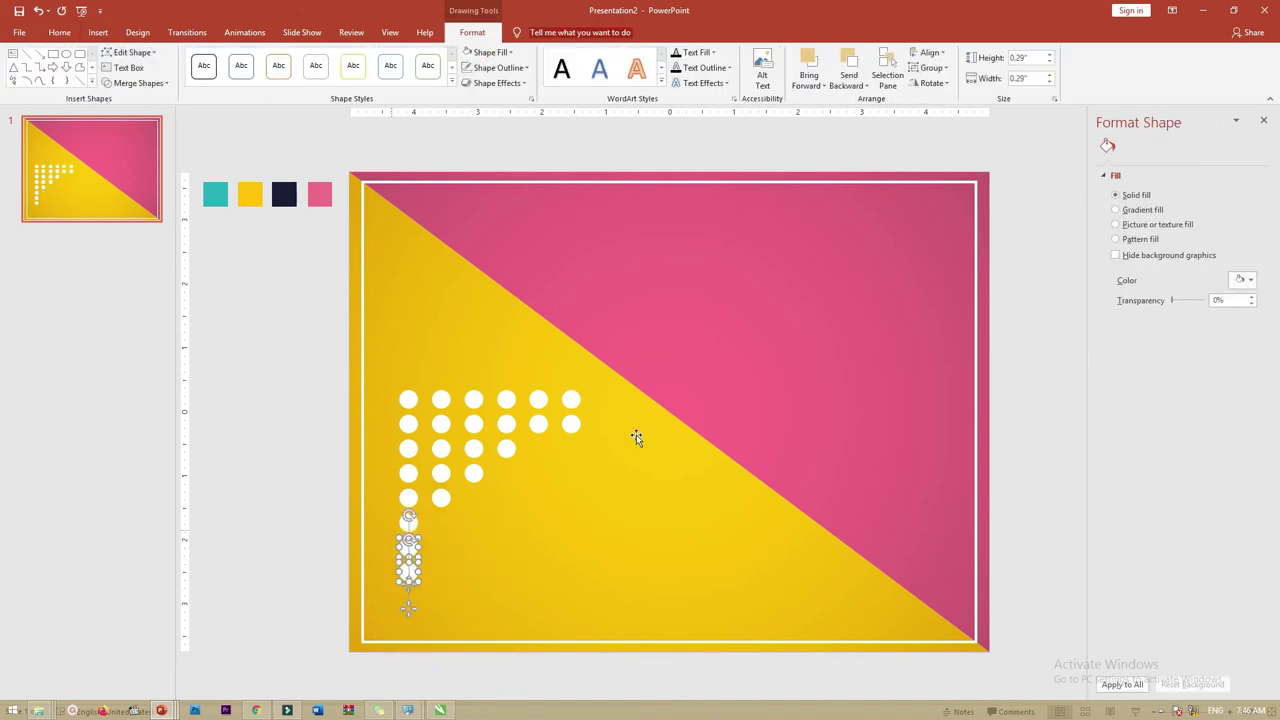
key("Delete")
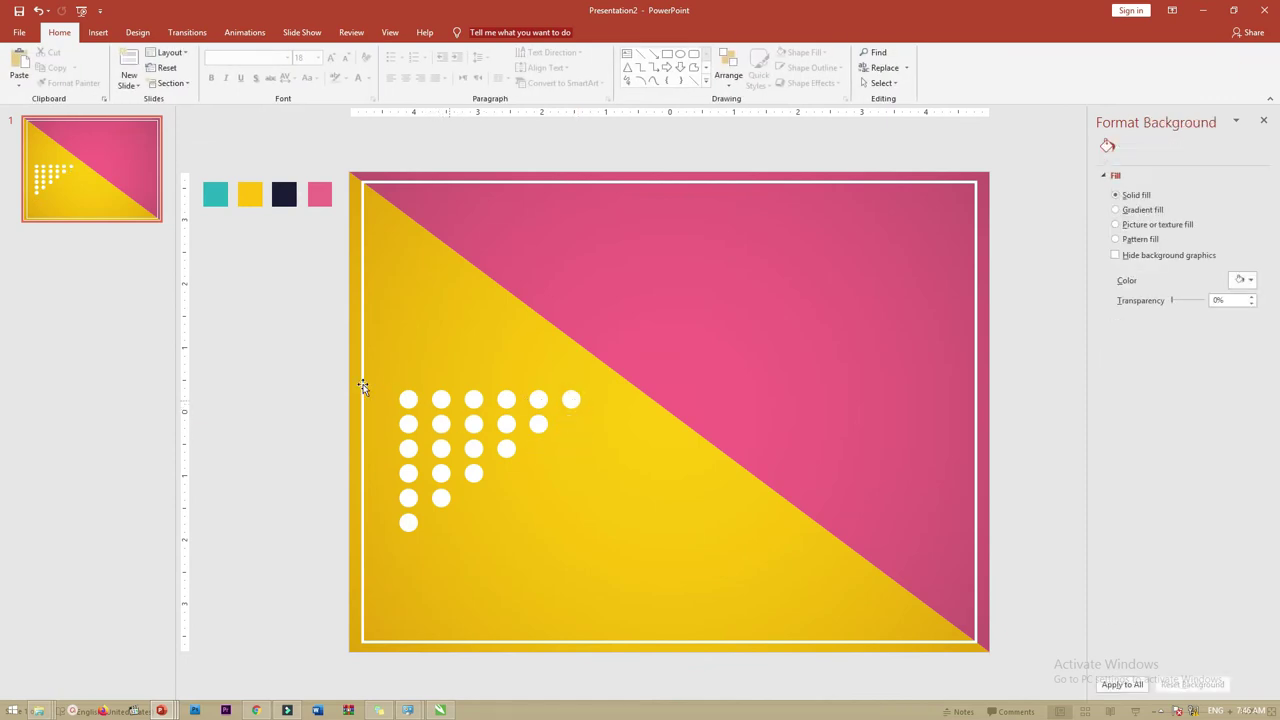
Step: Group the 21 dots, scale the group down, and place it in the top-left corner inside the frame
left_click_drag(302, 343, 638, 590)
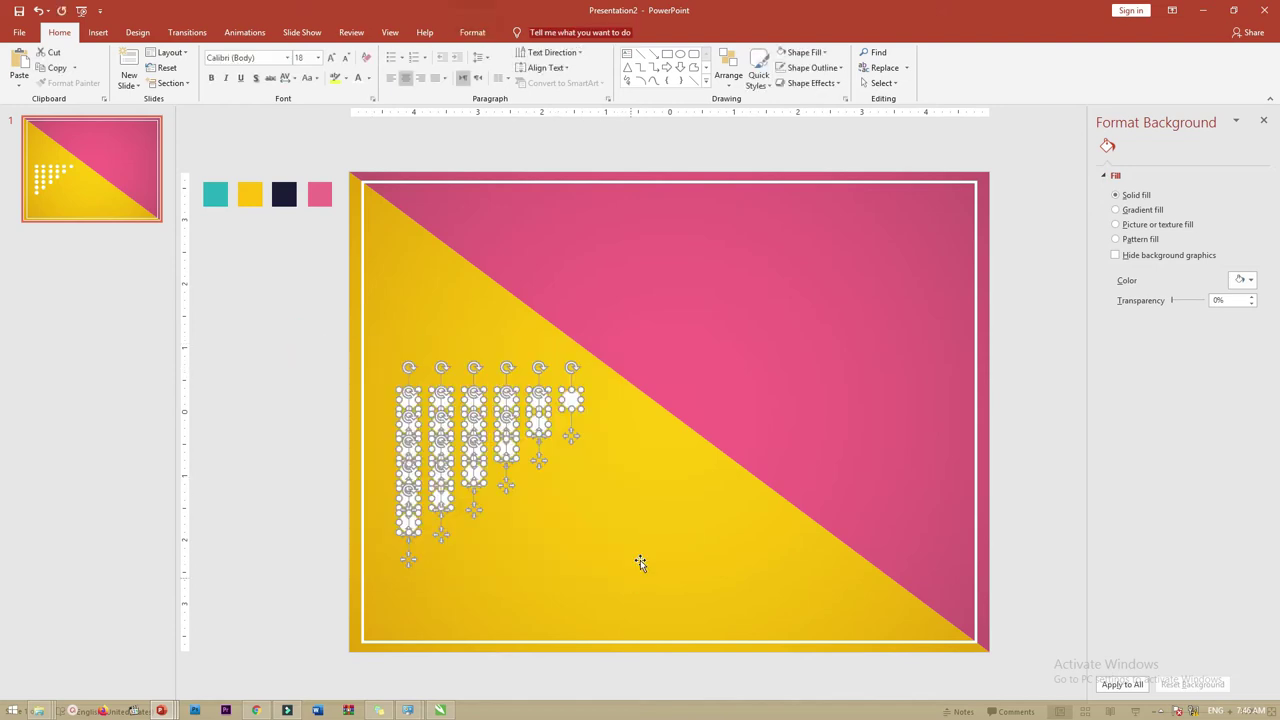
right_click(572, 399)
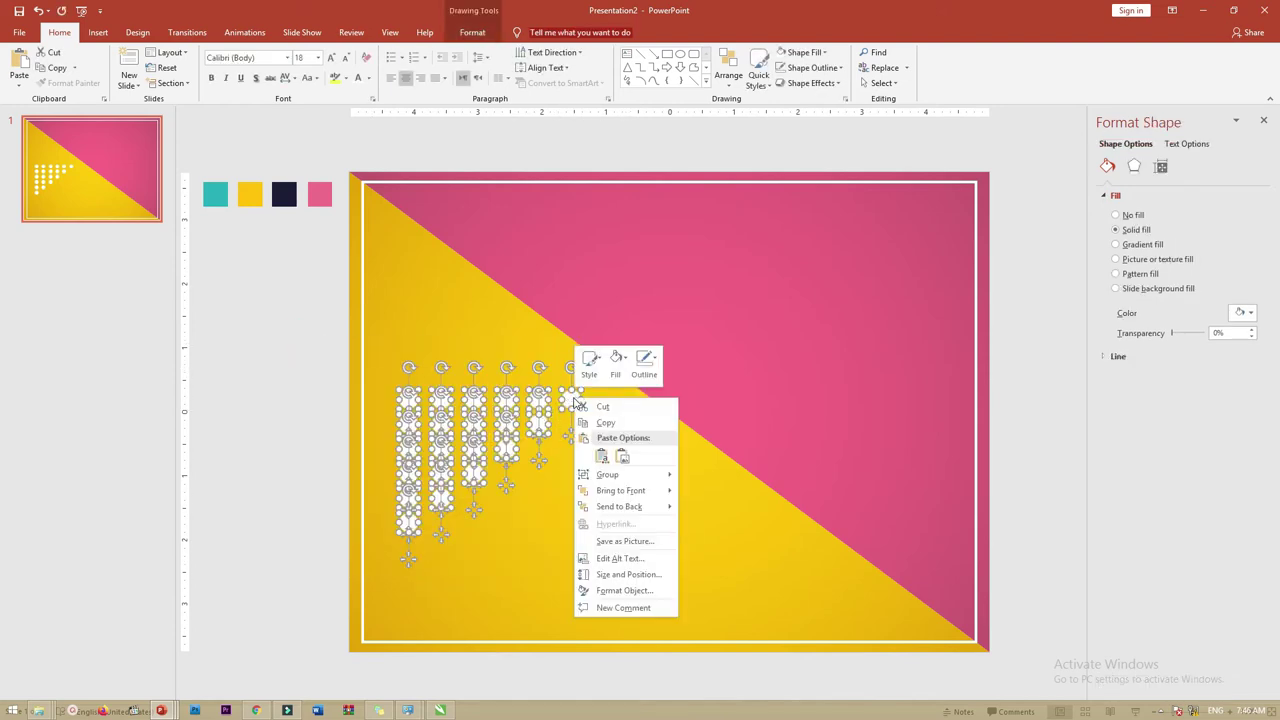
mouse_move(625, 472)
left_click(700, 481)
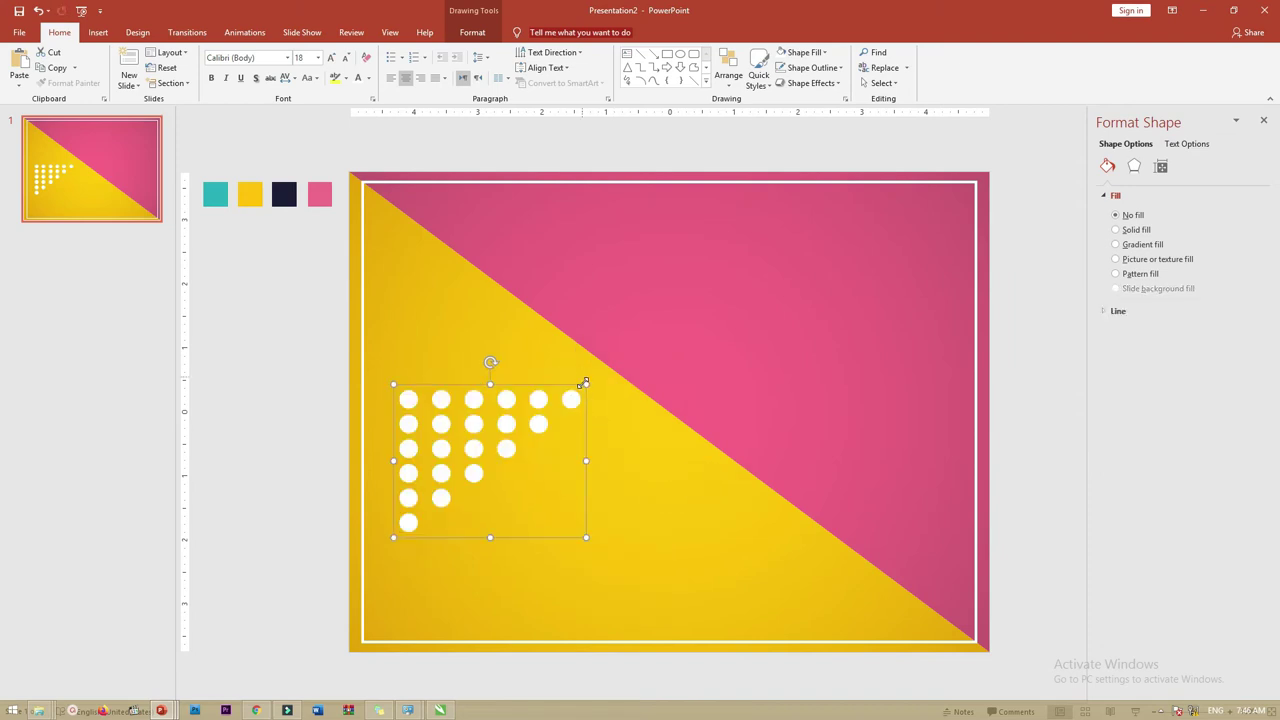
left_click_drag(585, 384, 421, 441)
left_click(452, 451)
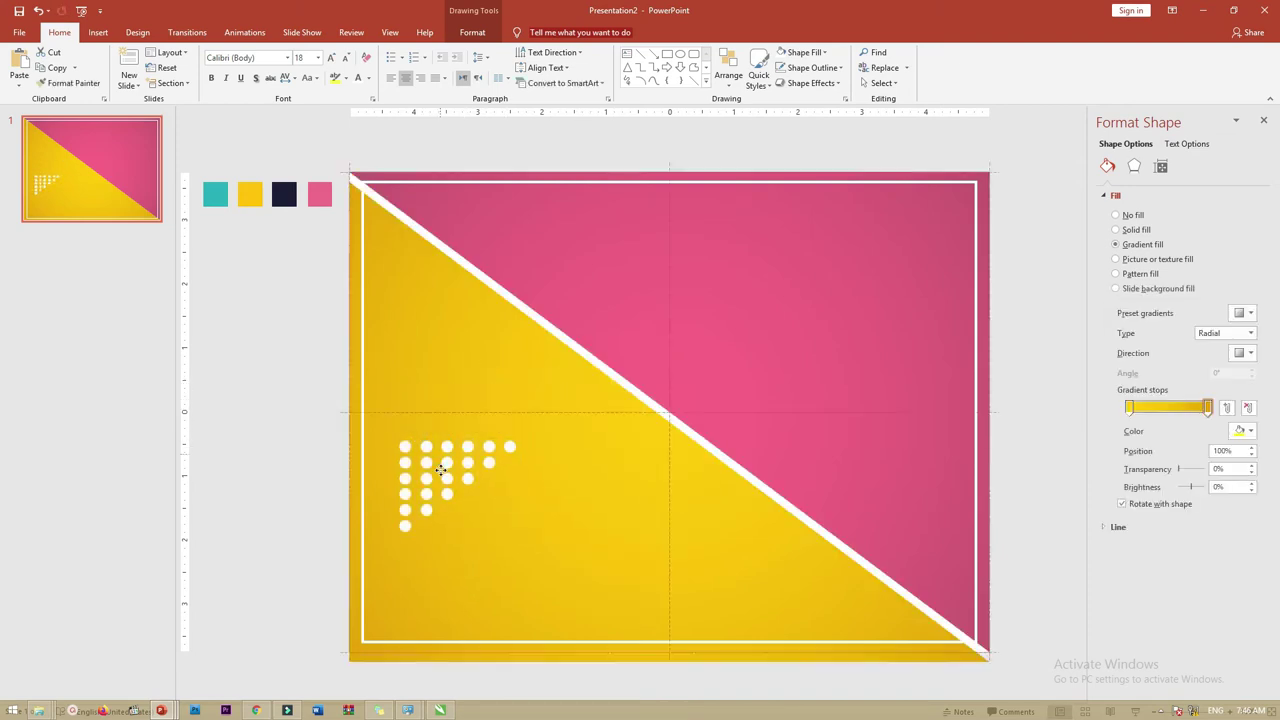
left_click(465, 453)
mouse_move(465, 453)
left_mouse_down()
mouse_move(449, 212)
mouse_move(430, 192)
left_mouse_up()
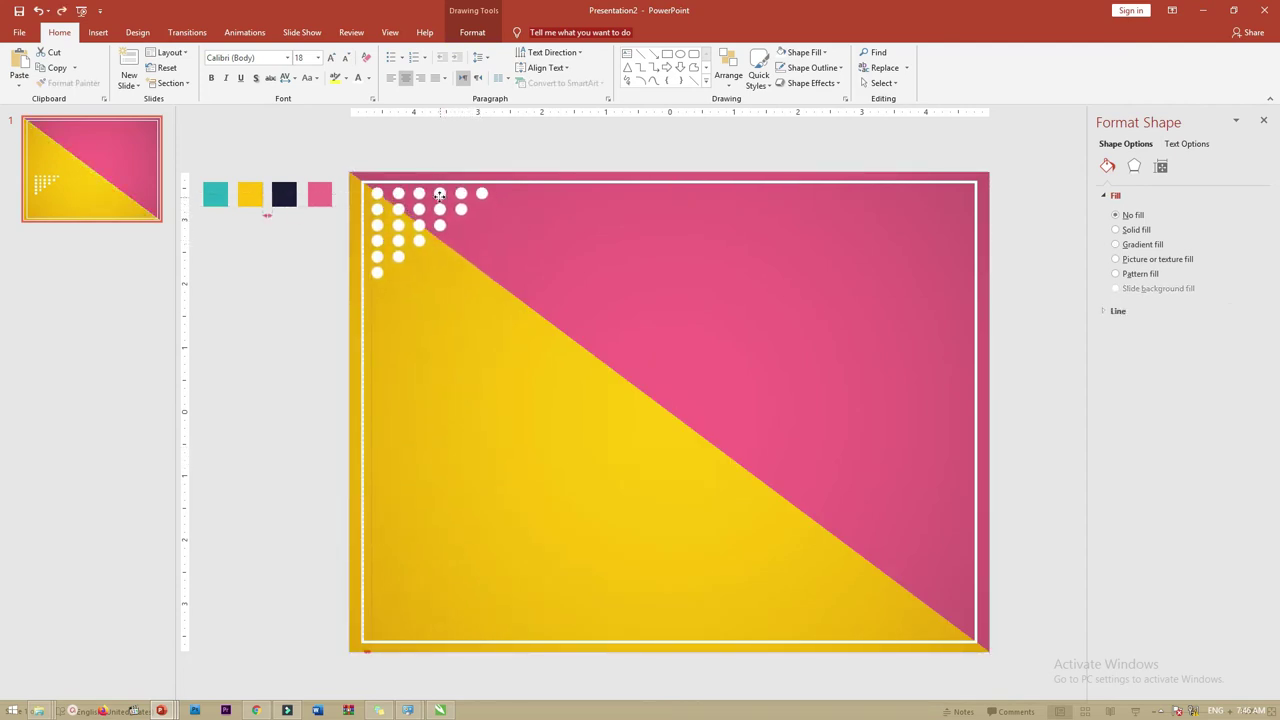
Step: Flip the top-right dot triangle horizontally and fit it snugly into that corner
mouse_move(489, 283)
left_mouse_down()
mouse_move(414, 222)
mouse_move(926, 203)
left_mouse_up()
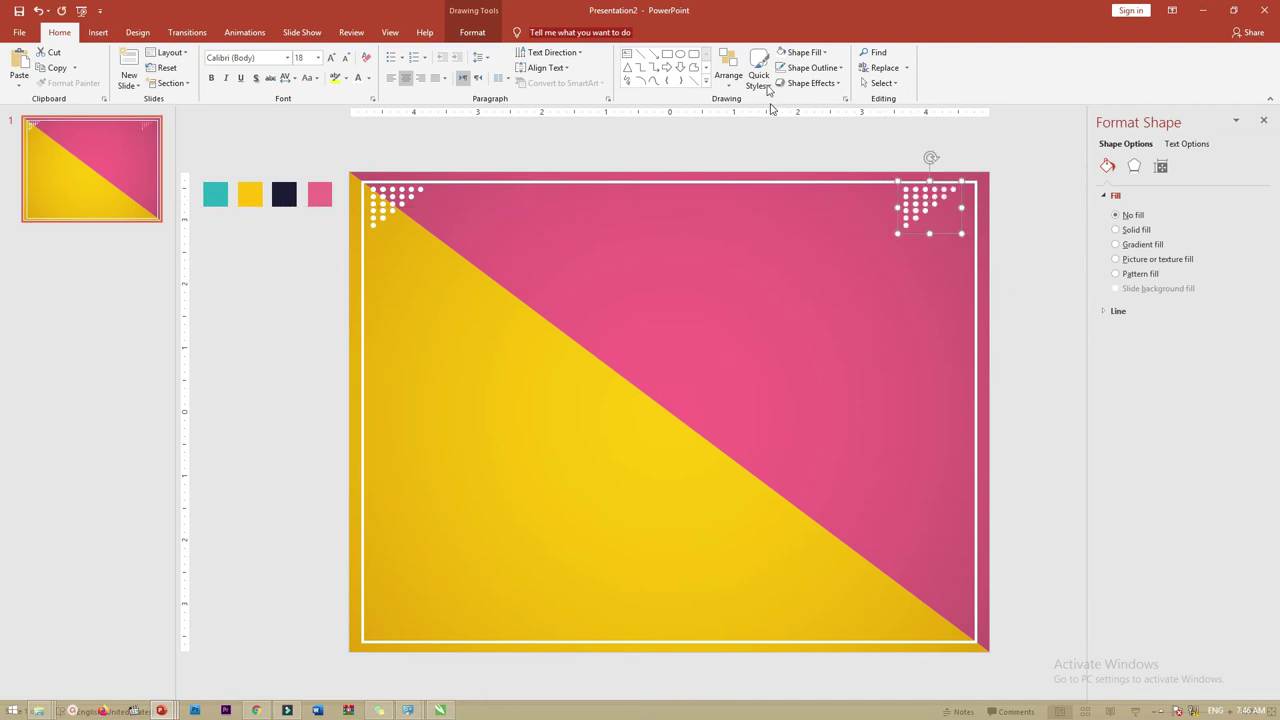
left_click(472, 33)
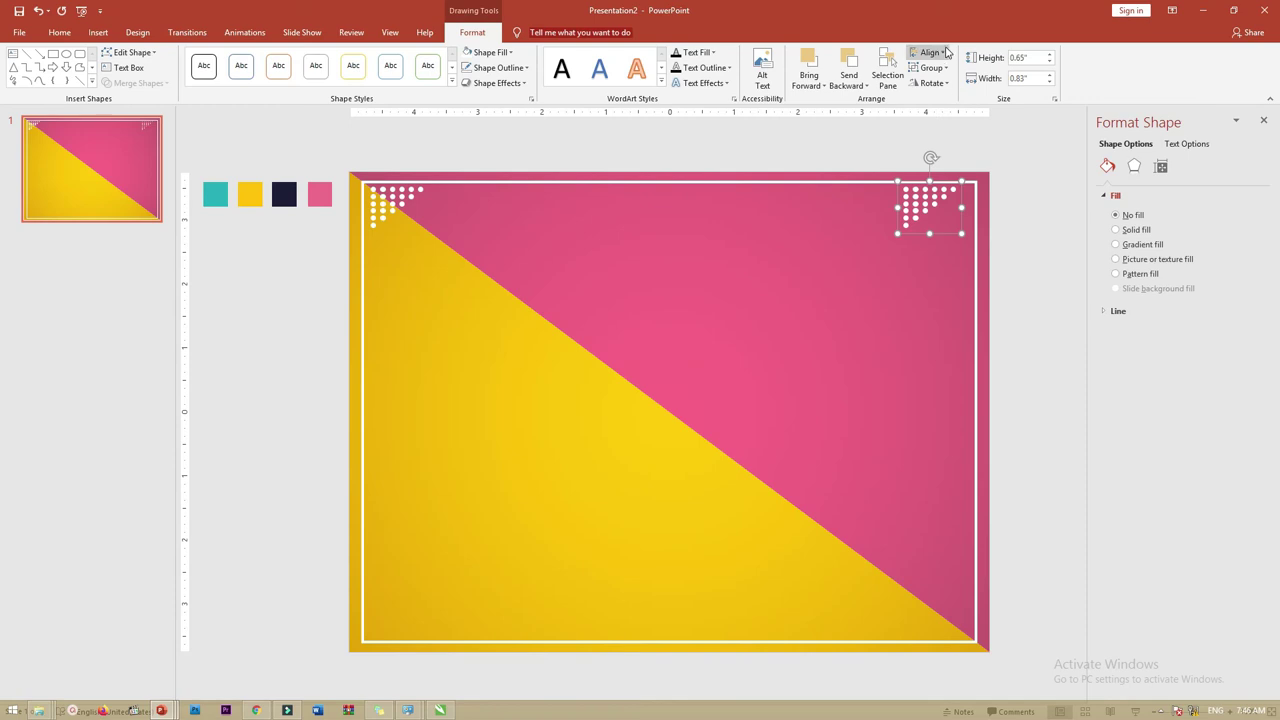
left_click(932, 83)
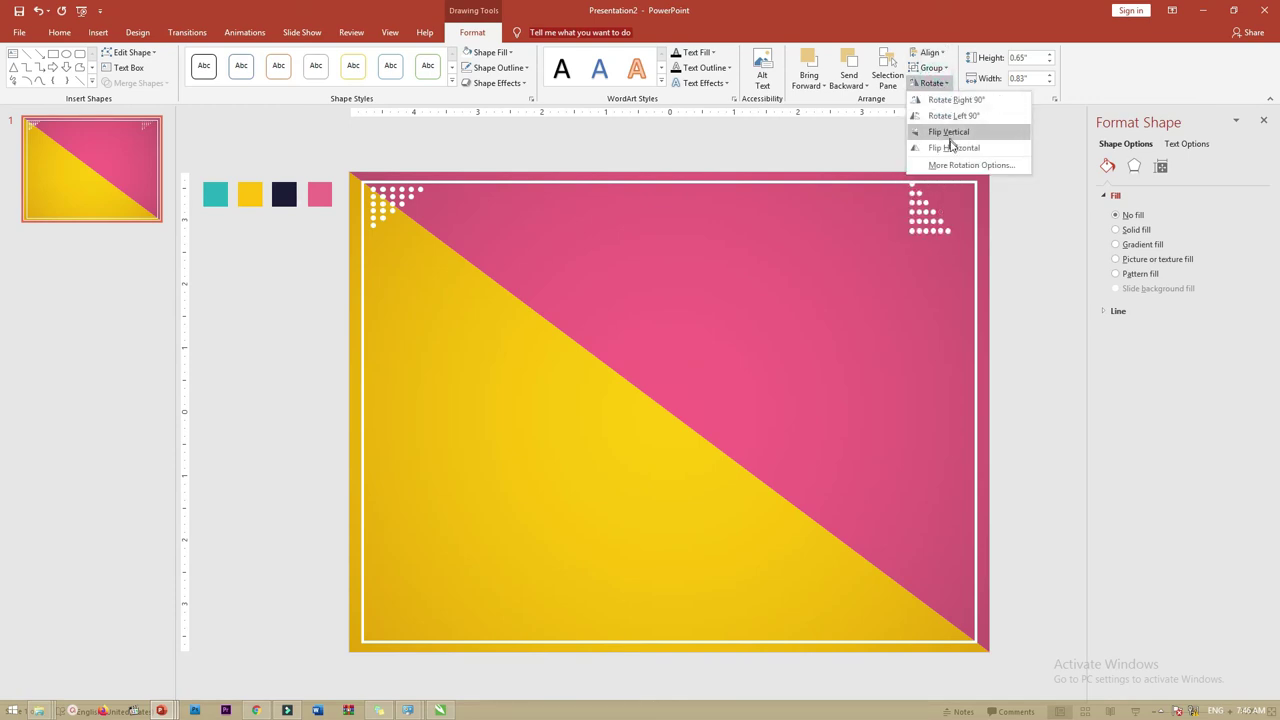
left_click(951, 149)
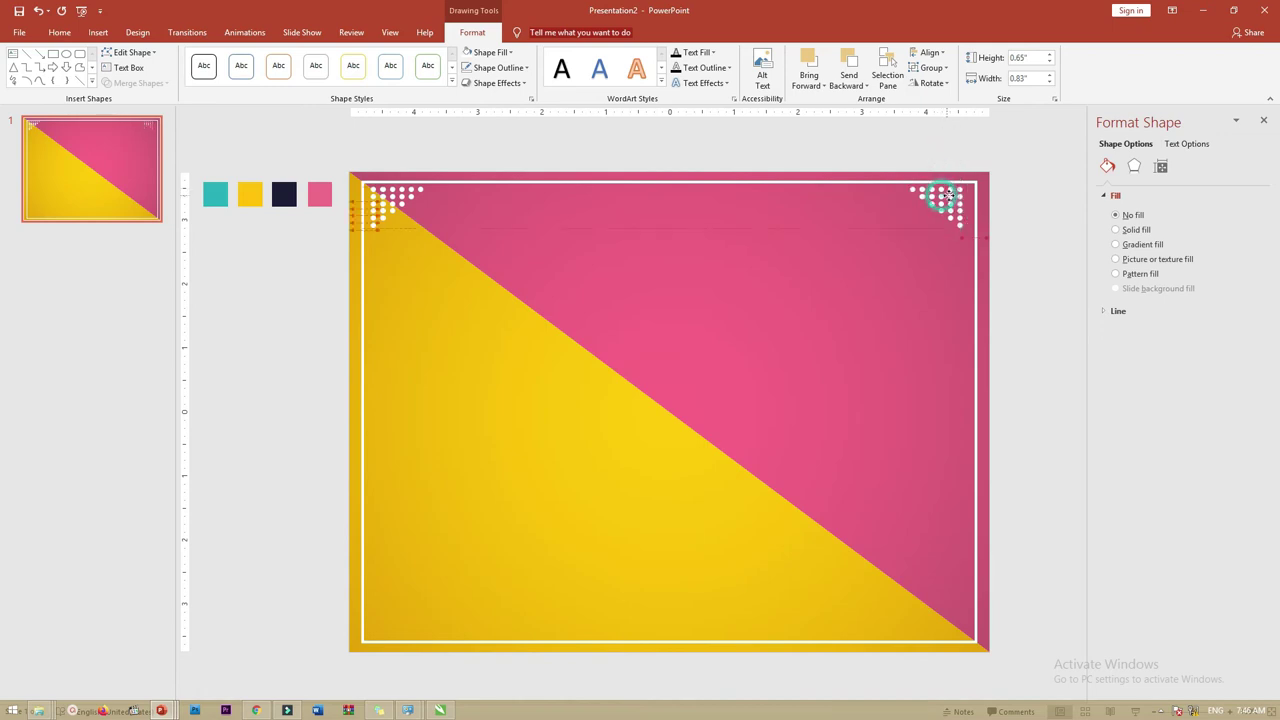
left_click_drag(942, 197, 955, 197)
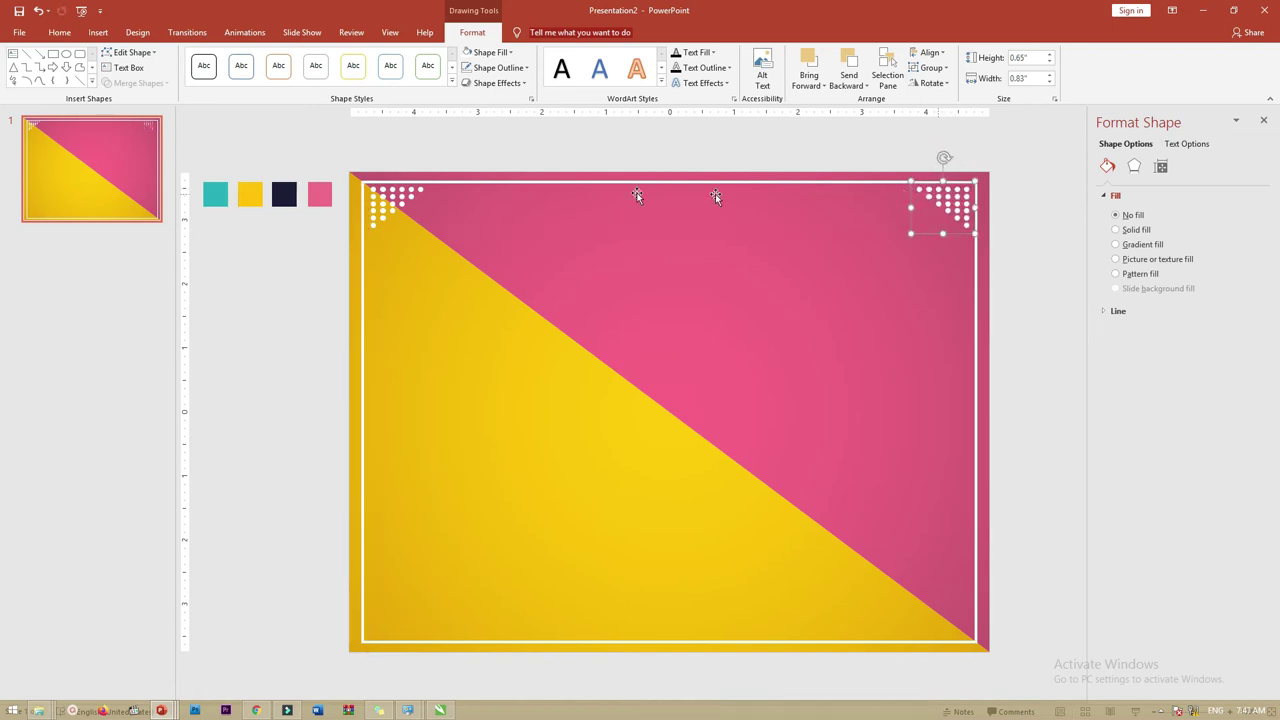
Step: Copy both top dot groups down toward the bottom corners
left_click(415, 191, "shift")
left_click(411, 193, "shift")
left_click(436, 157)
left_click(403, 201)
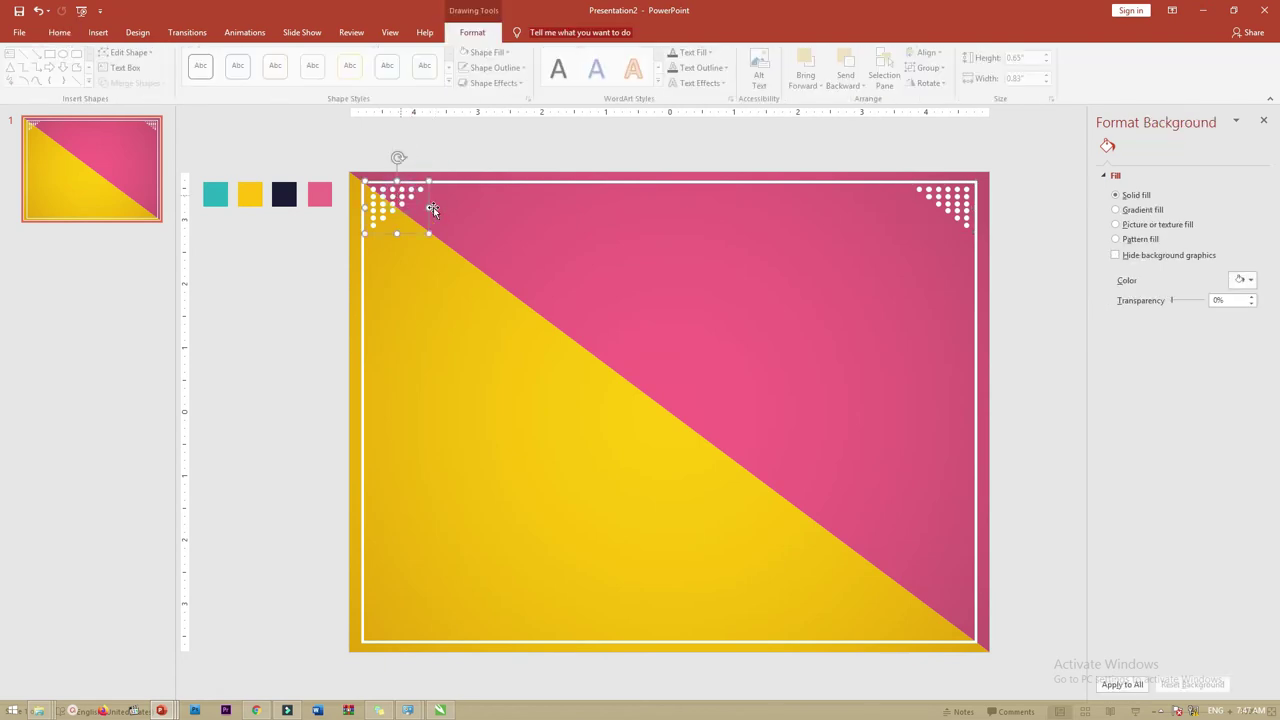
left_click(958, 213, "shift")
mouse_move(960, 232)
left_mouse_down()
mouse_move(948, 581)
mouse_move(953, 570)
left_mouse_up()
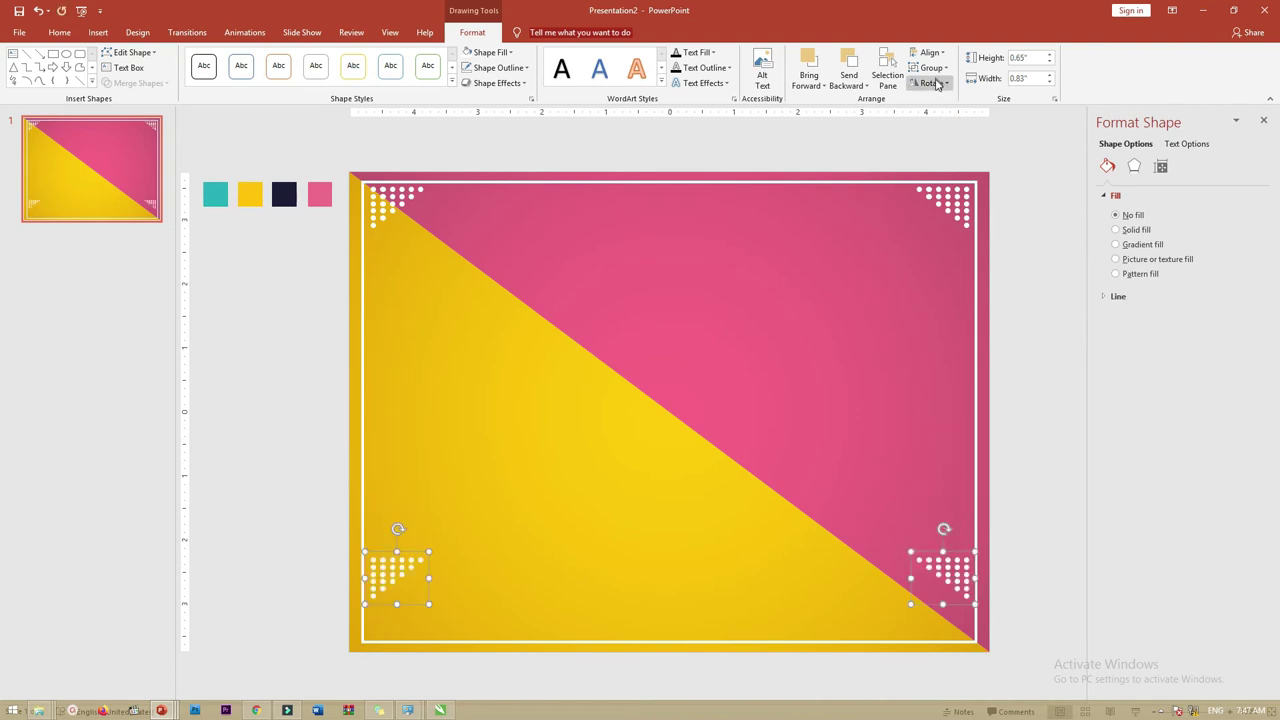
Step: Flip the bottom dot groups vertically and settle them into the bottom corners
left_click(932, 83)
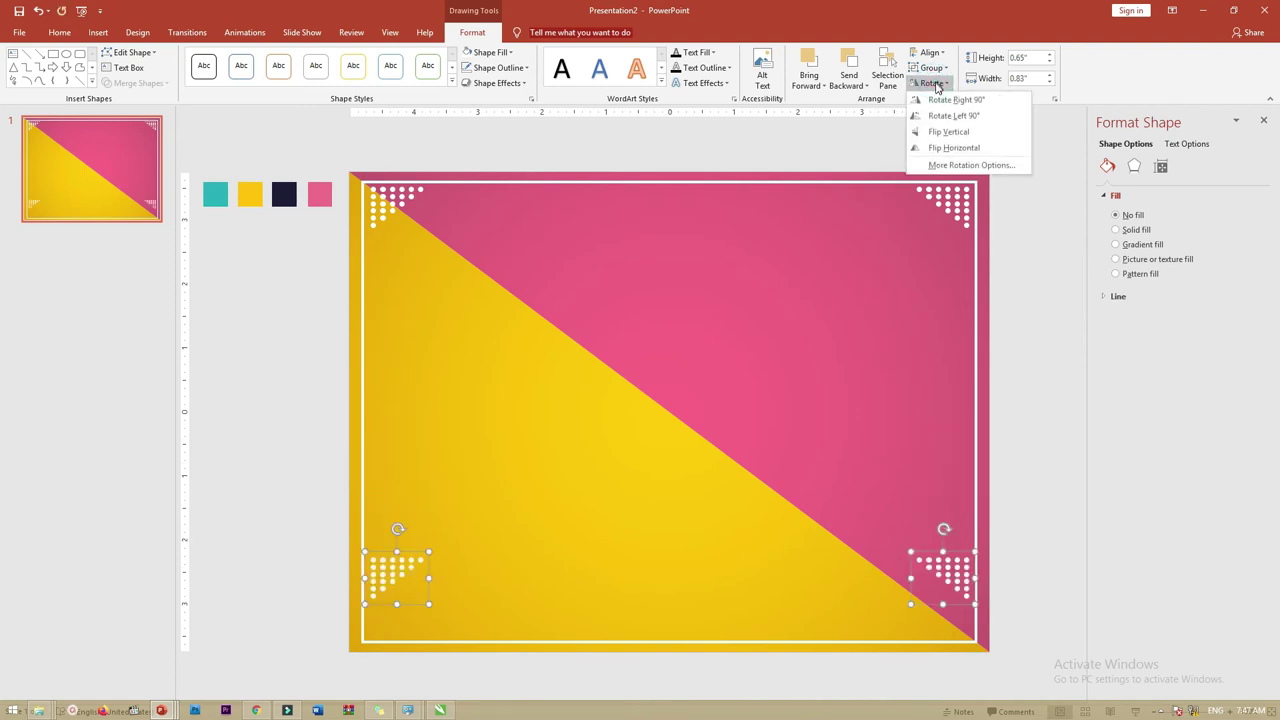
left_click(945, 133)
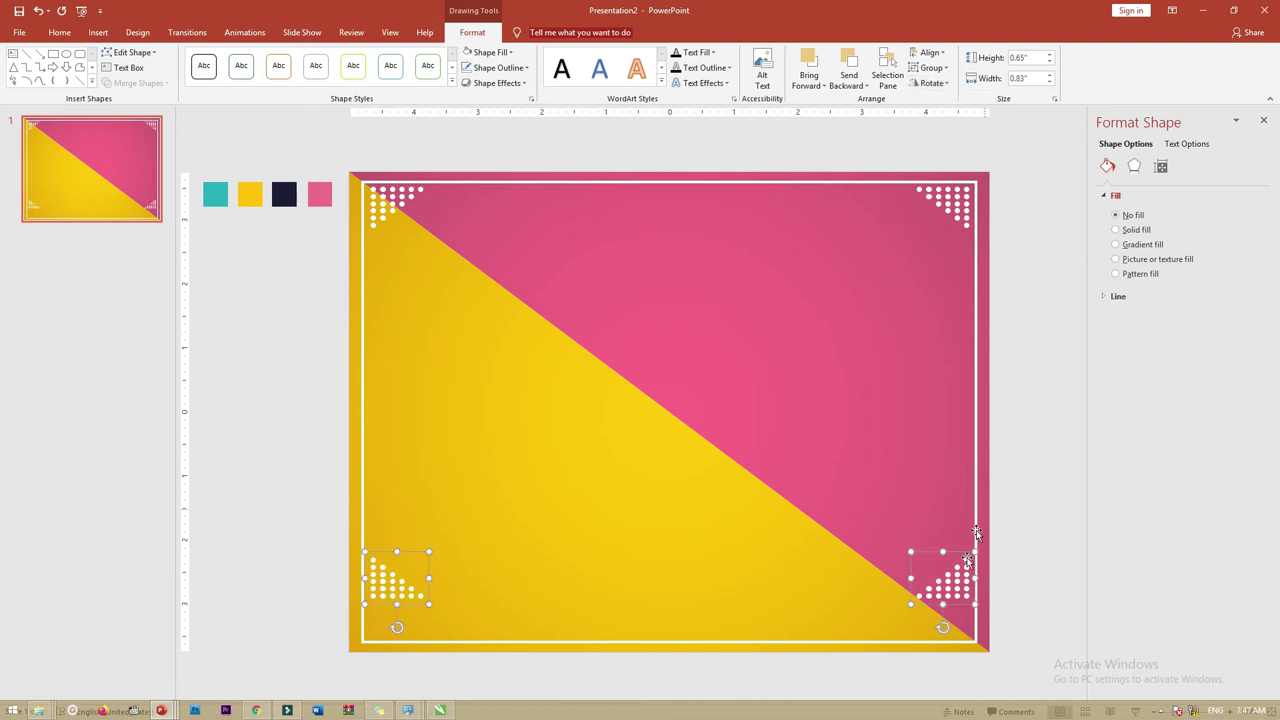
left_click_drag(957, 577, 957, 612)
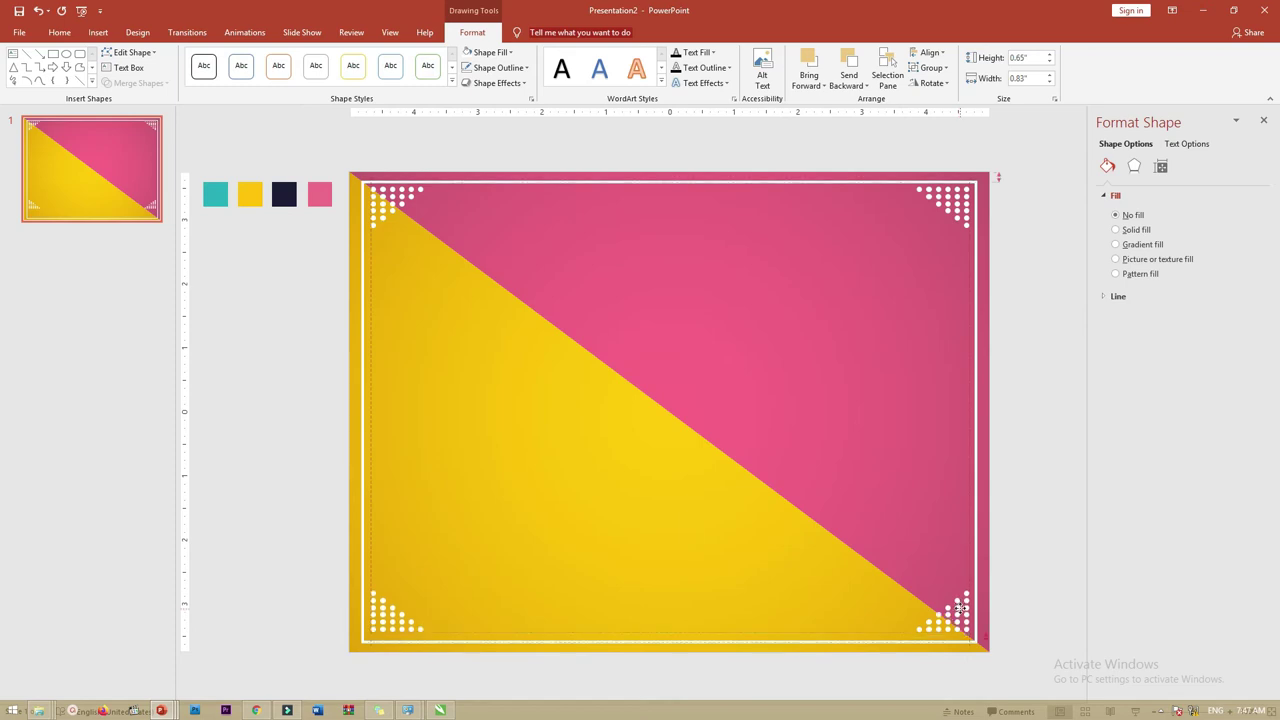
left_click_drag(957, 612, 964, 606)
left_click(1035, 553)
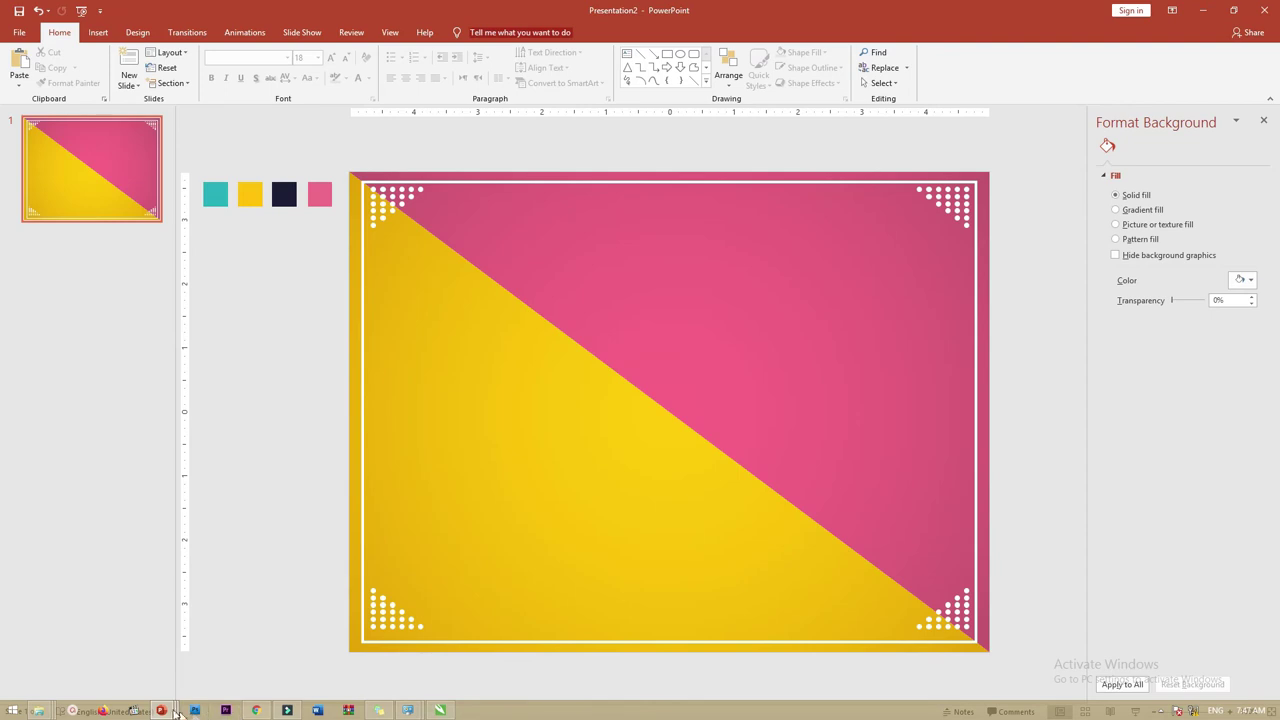
Step: In Presentation1, select the Desain Feeds Instagram title texts and icons and group them
mouse_move(170, 711)
left_click(388, 634)
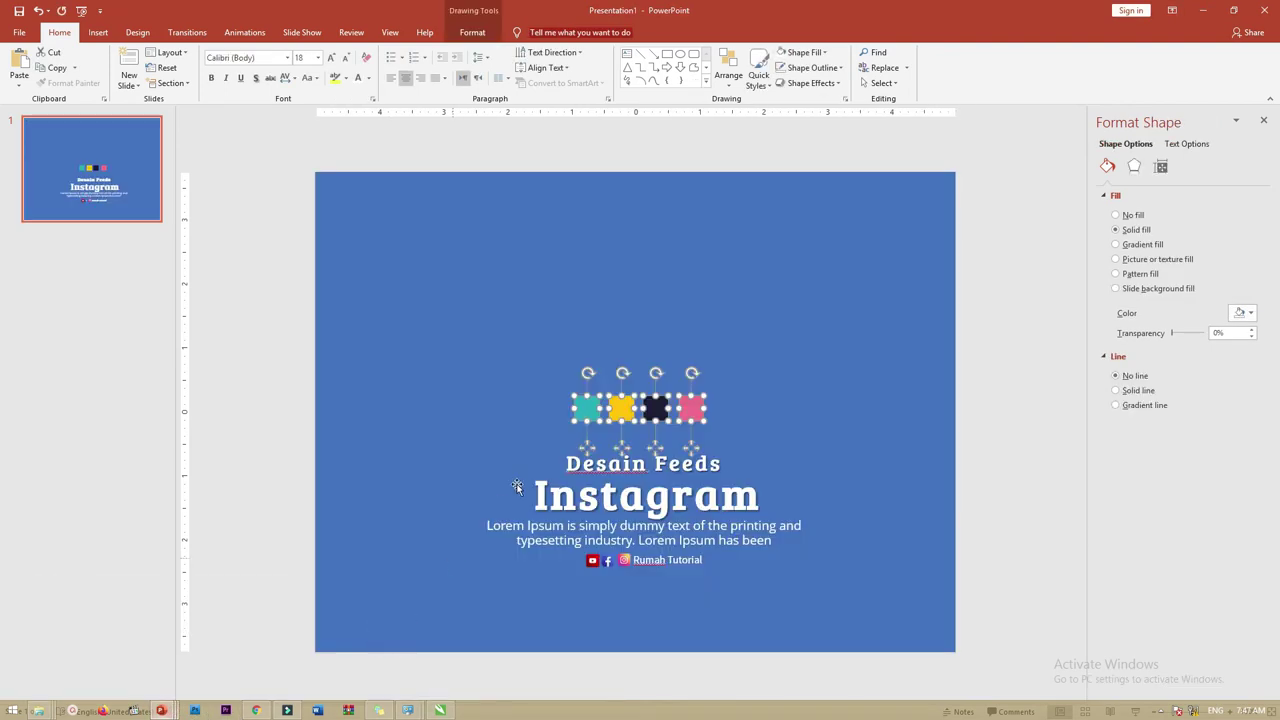
left_click(1036, 405)
left_click_drag(997, 606, 398, 421)
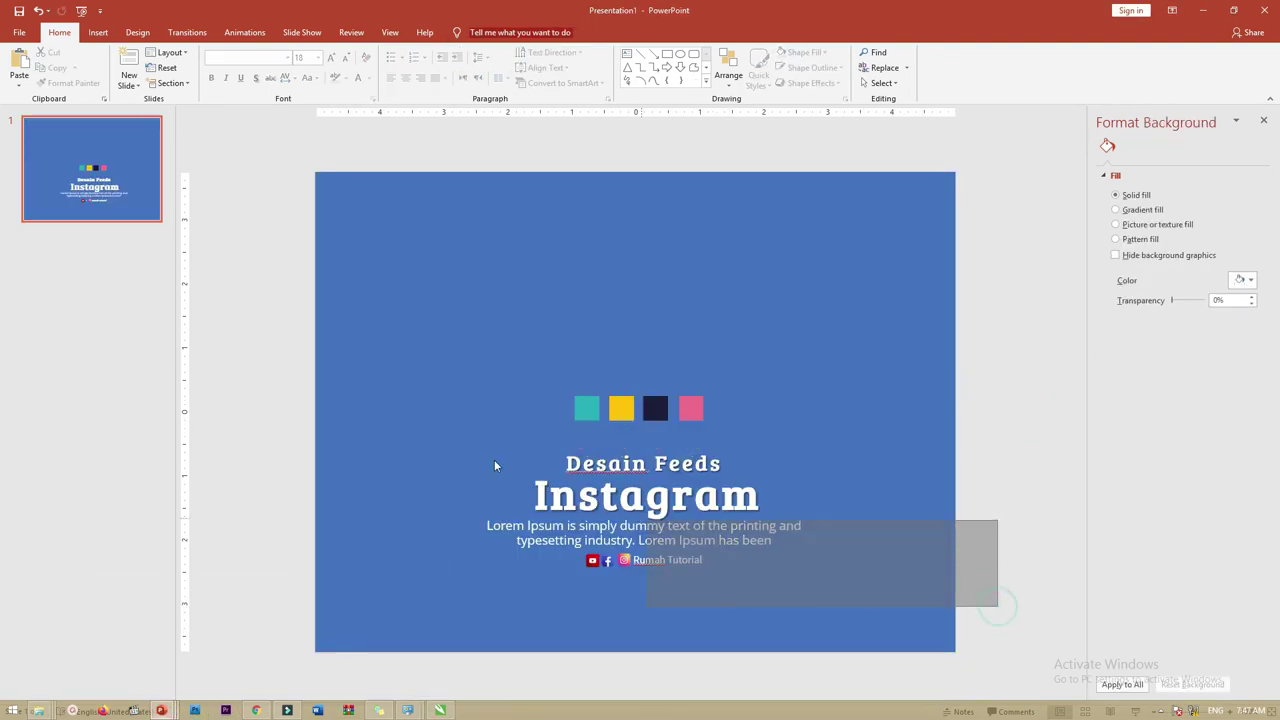
left_click(609, 500)
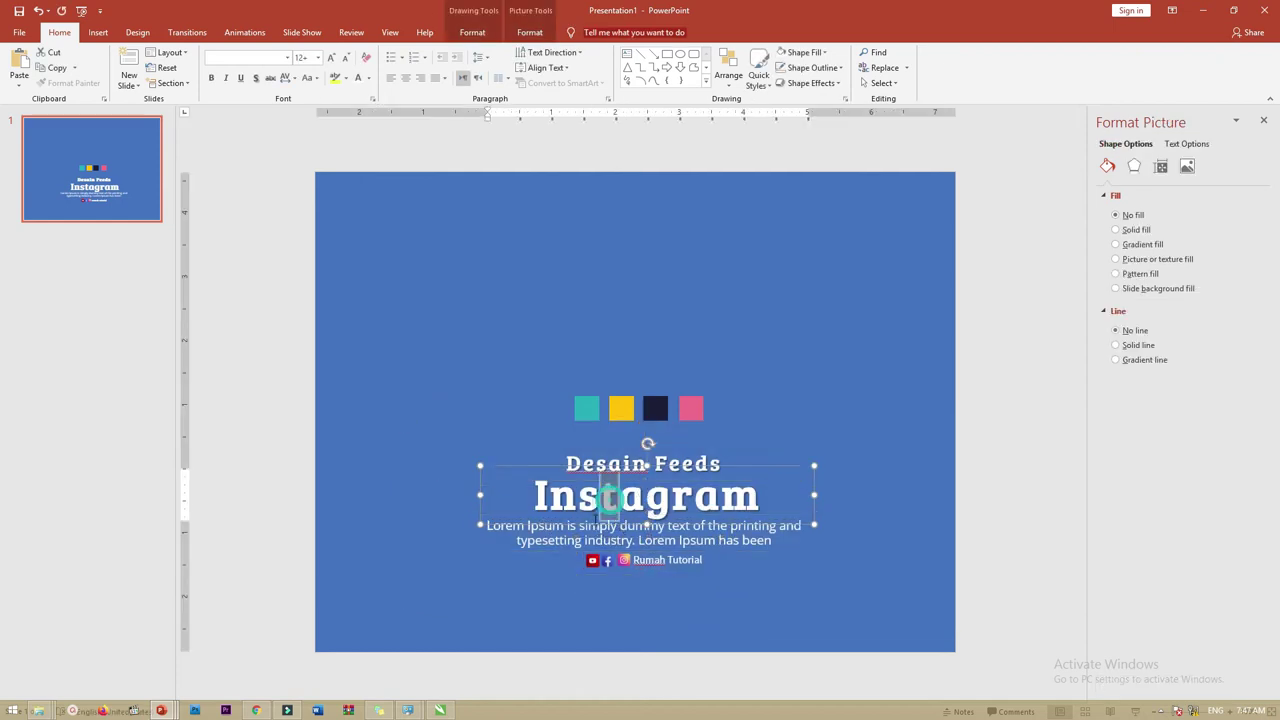
left_click(1023, 506)
left_click_drag(1026, 606, 452, 429)
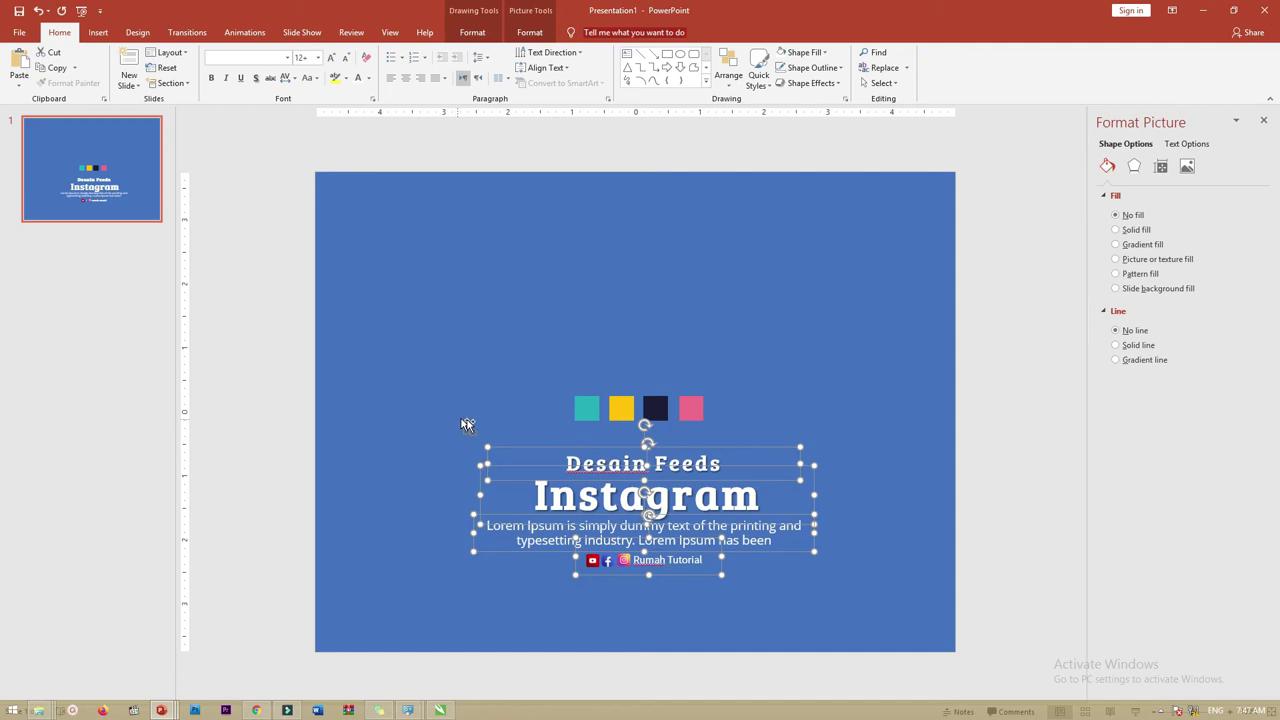
key("ctrl+g")
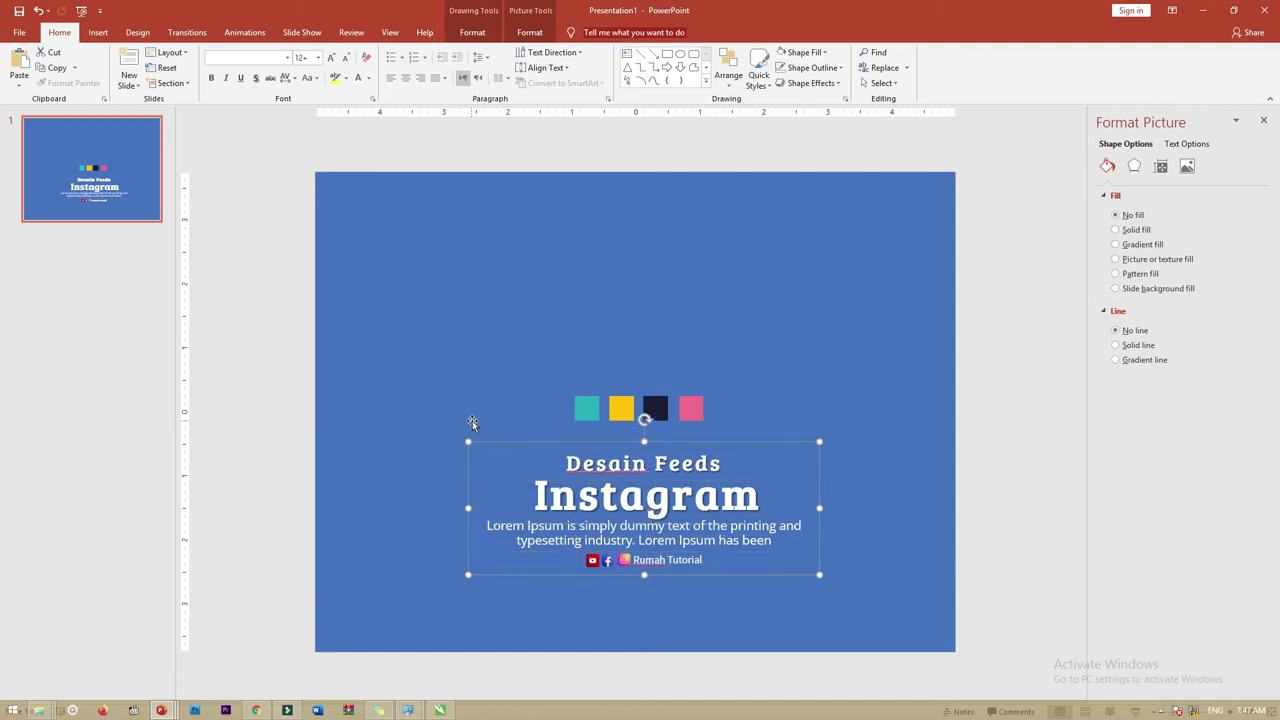
Step: Paste the title group into Presentation2 and move it to the slide's lower centre
key("alt+Tab")
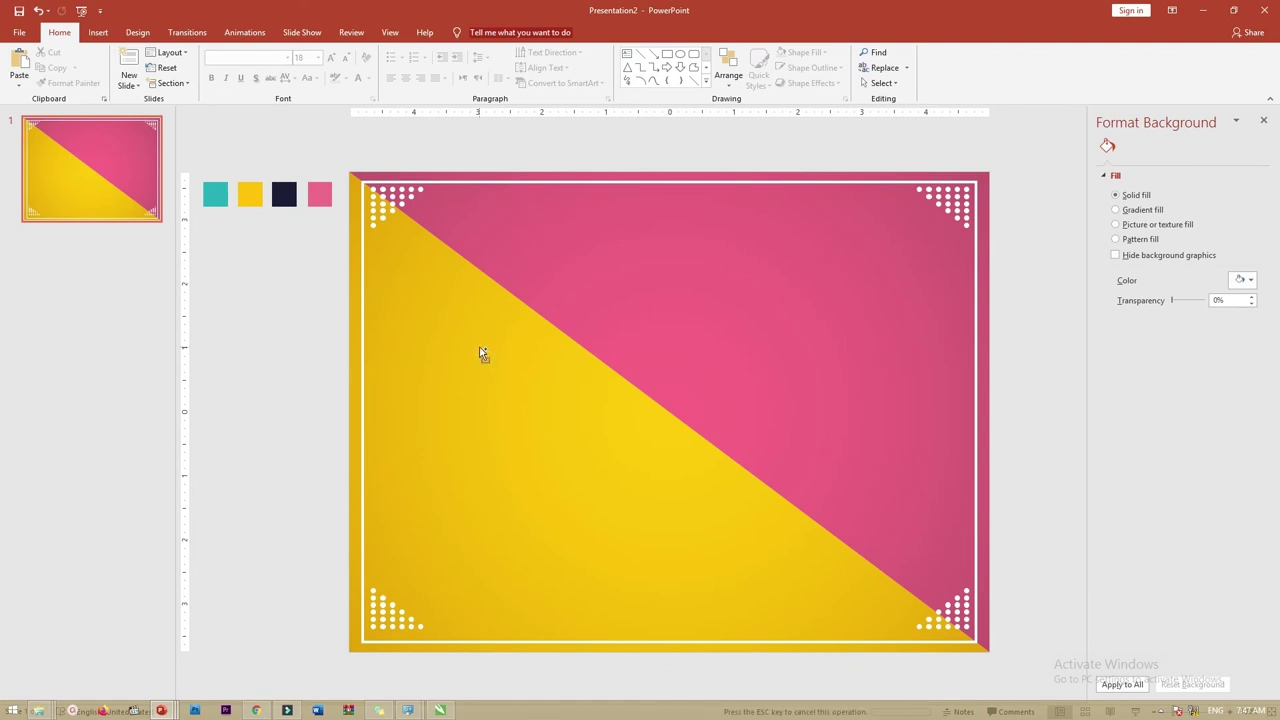
key("ctrl+v")
left_click_drag(693, 445, 693, 492)
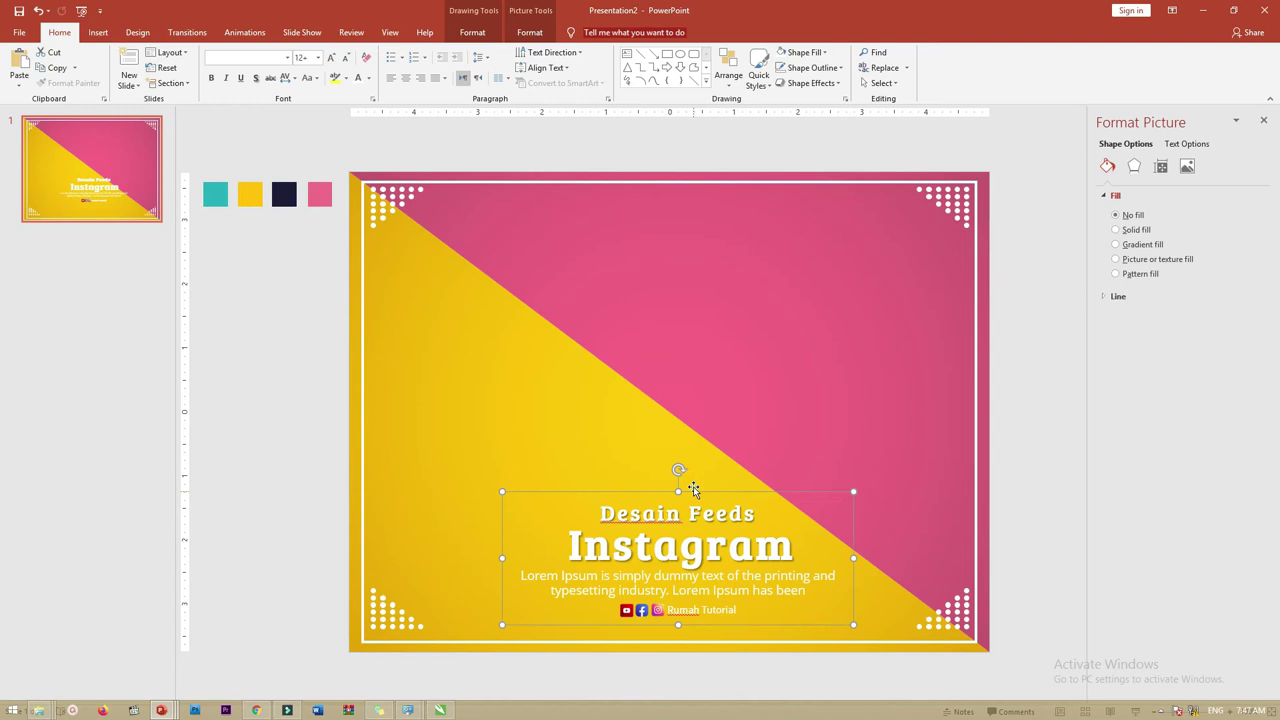
left_click(1024, 365)
key("alt+Tab")
key("alt+Tab")
key("alt+Tab")
key("alt+Tab")
Step: Drag the Model 4 photo from Pictures onto the slide, placing it at 7.5" × 7.01"
left_click(495, 160)
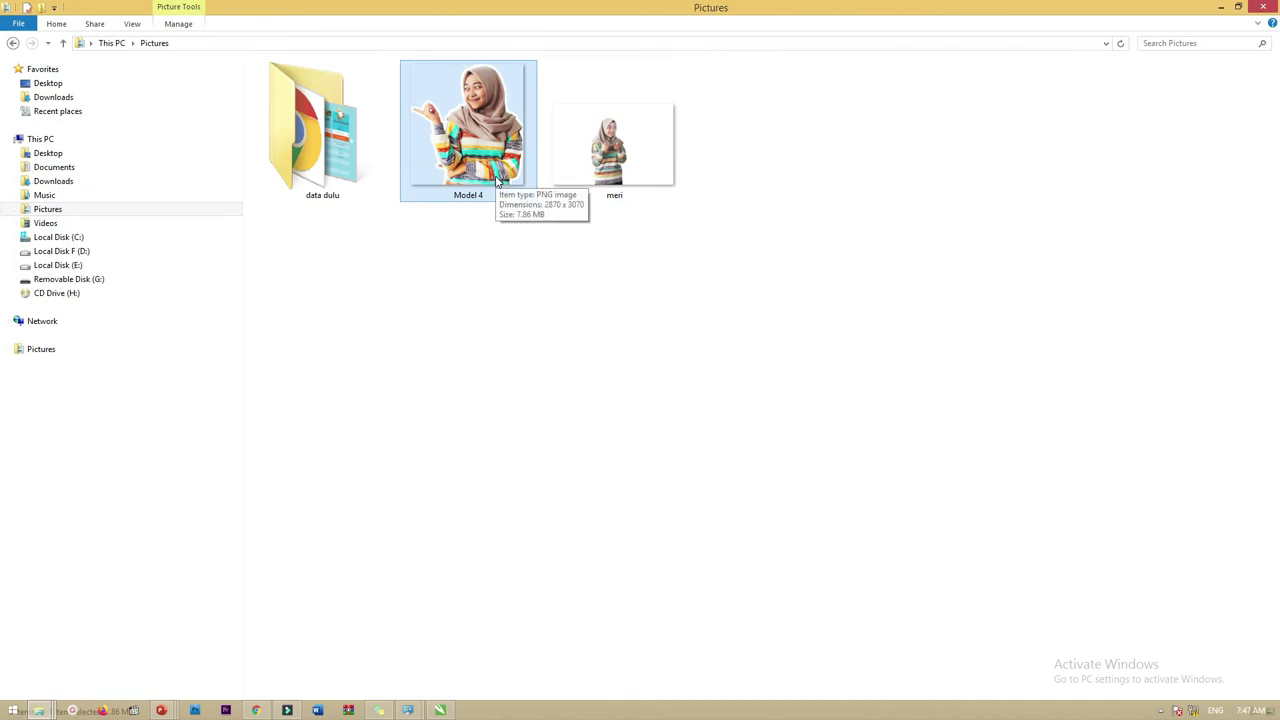
left_click_drag(497, 176, 296, 651)
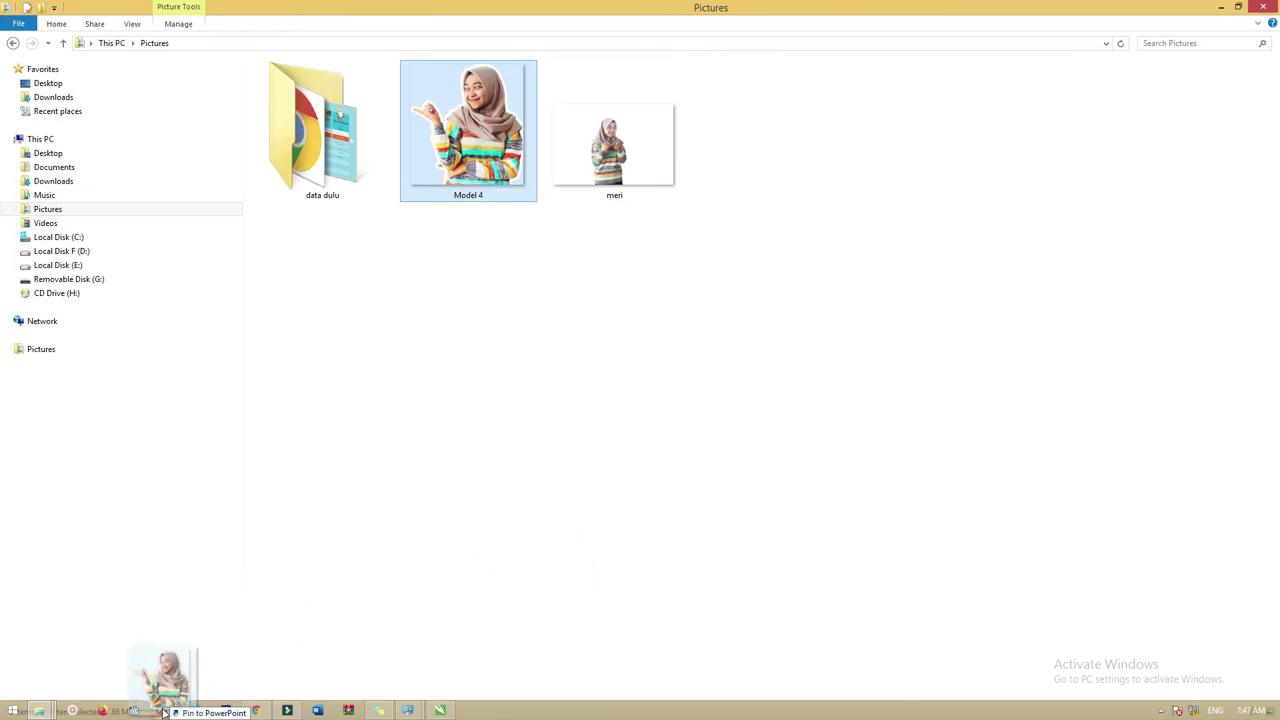
mouse_move(296, 651)
left_mouse_down()
mouse_move(214, 703)
mouse_move(592, 545)
mouse_move(643, 365)
left_mouse_up()
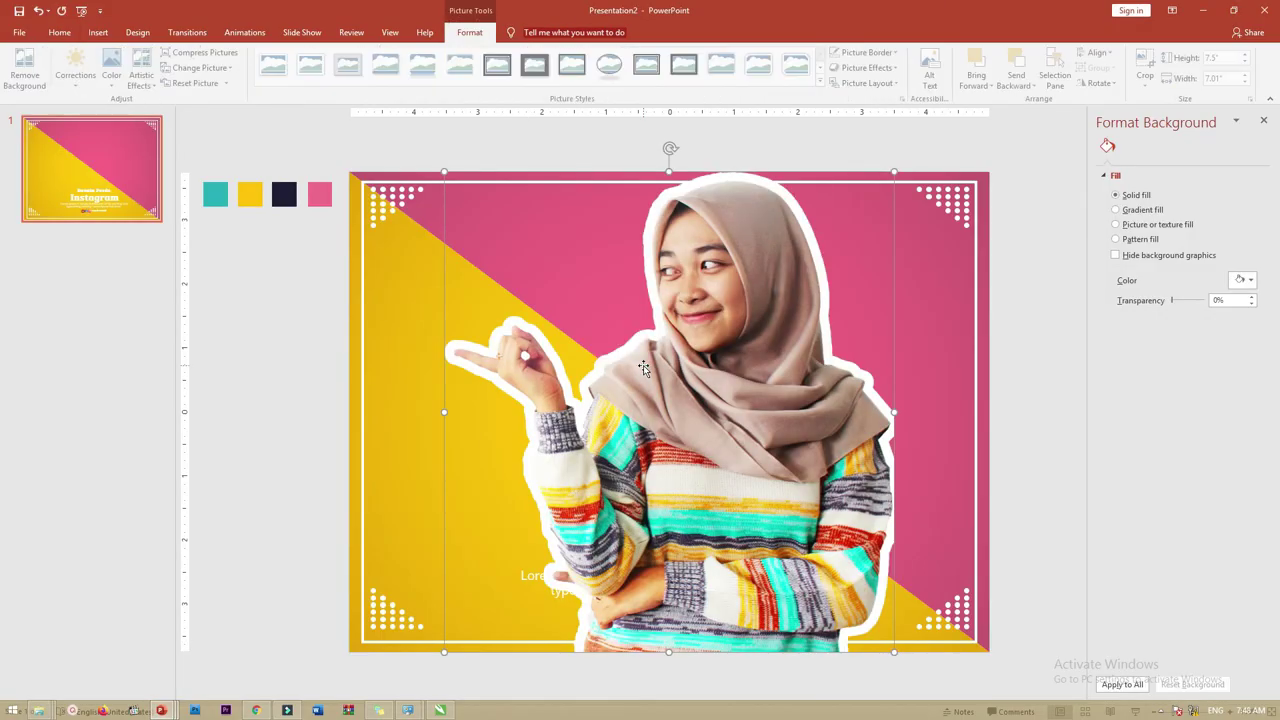
Step: Scale down the Model 4 photo and centre it just above the Desain Feeds Instagram title
left_click(897, 173)
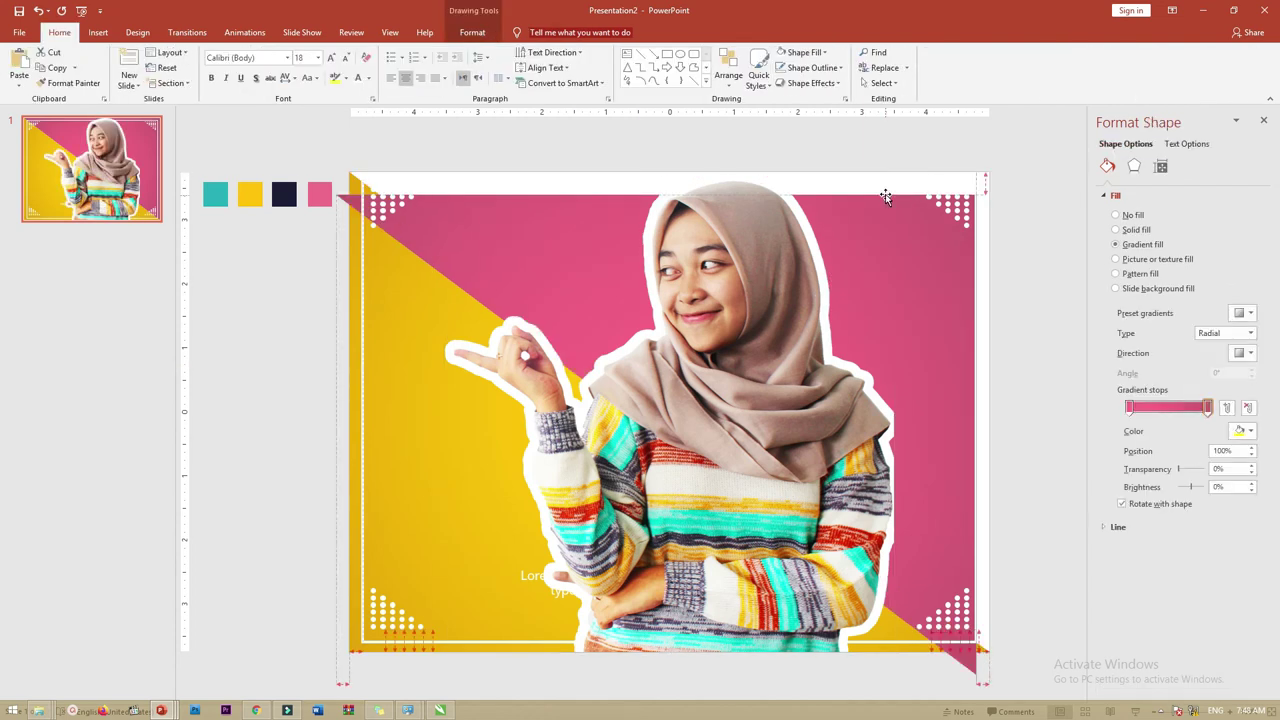
left_click(772, 243)
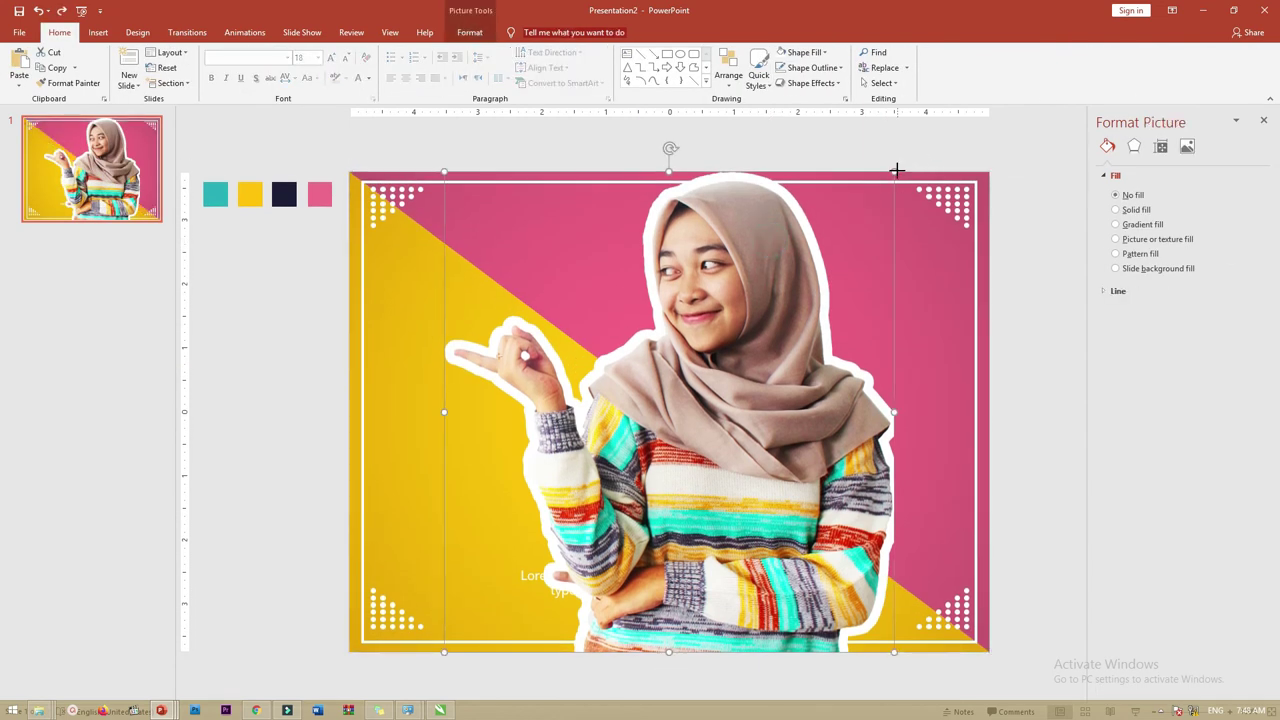
mouse_move(897, 170)
left_mouse_down()
mouse_move(669, 330)
mouse_move(703, 299)
left_mouse_up()
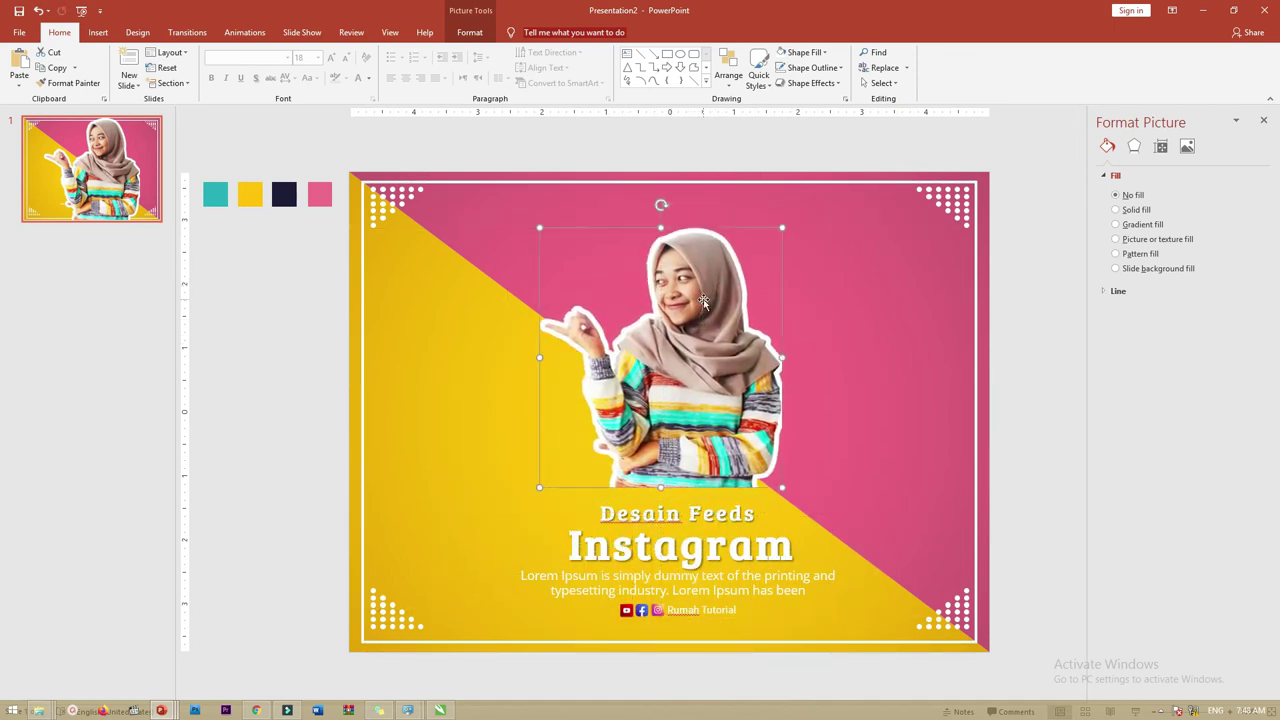
left_click_drag(779, 230, 772, 239)
left_click_drag(705, 303, 699, 309)
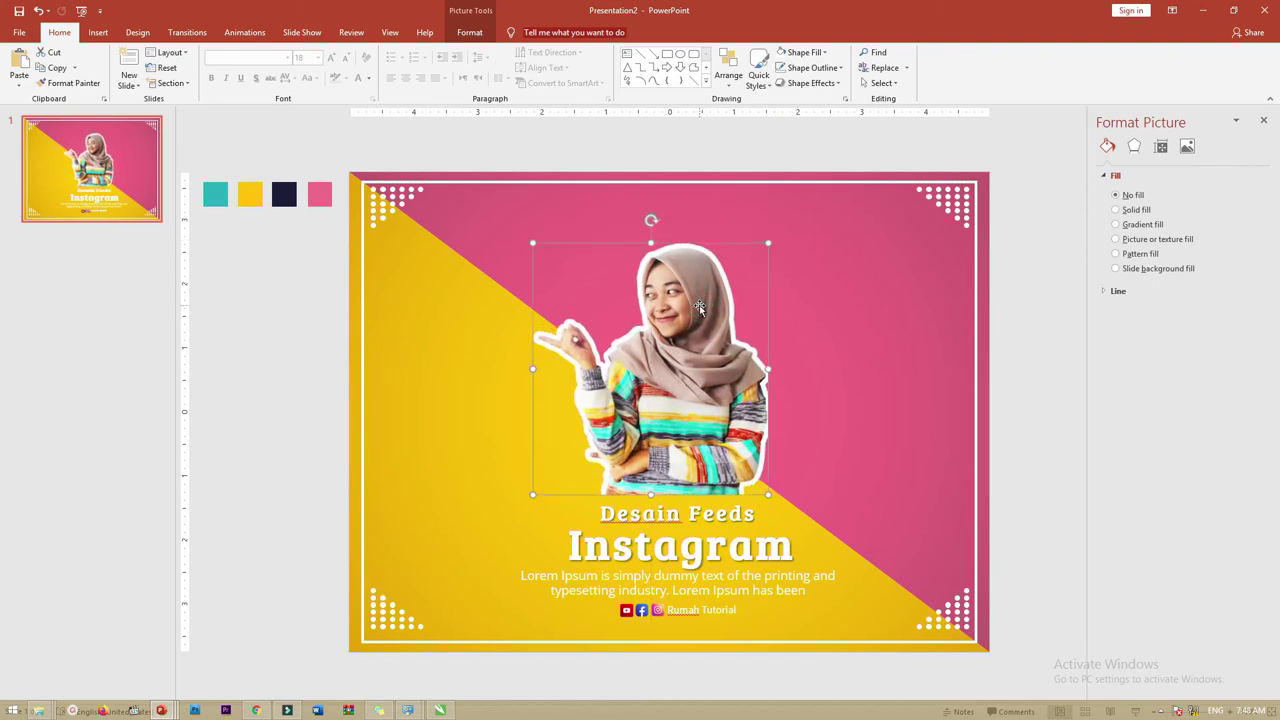
left_click(733, 568)
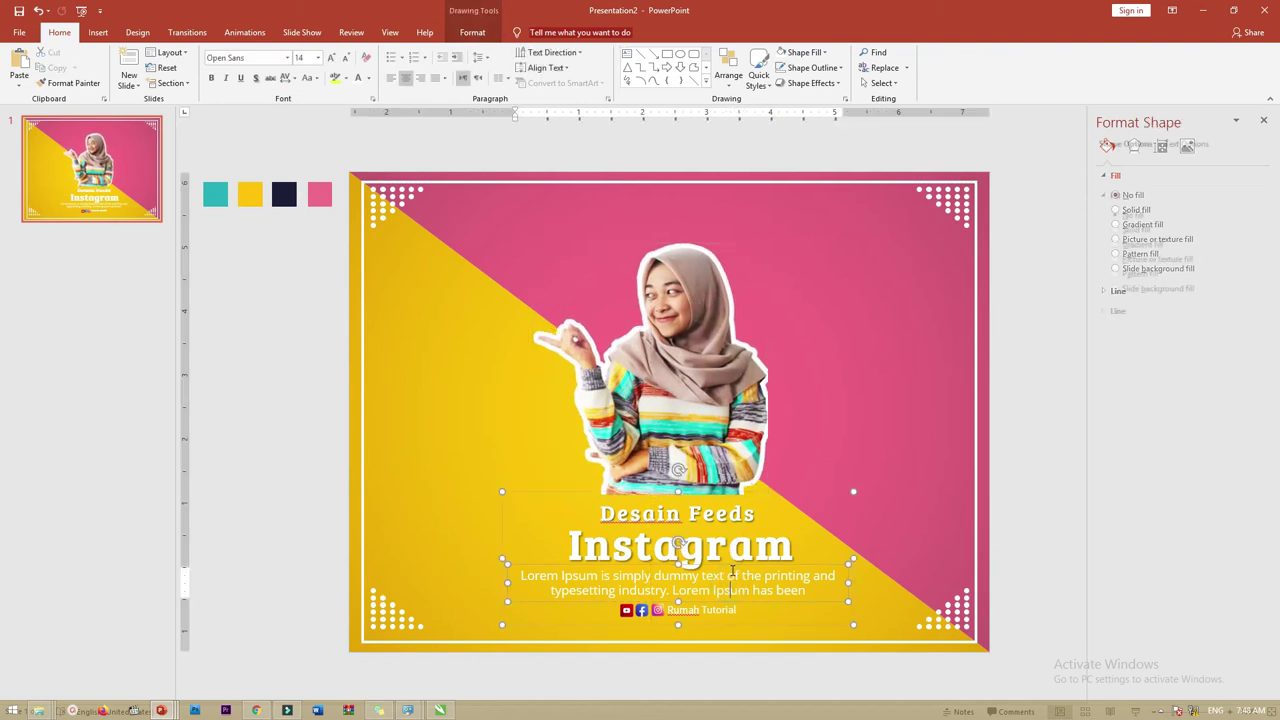
Step: Ungroup the title group and copy the Lorem Ipsum box to the right of the model
right_click(733, 568)
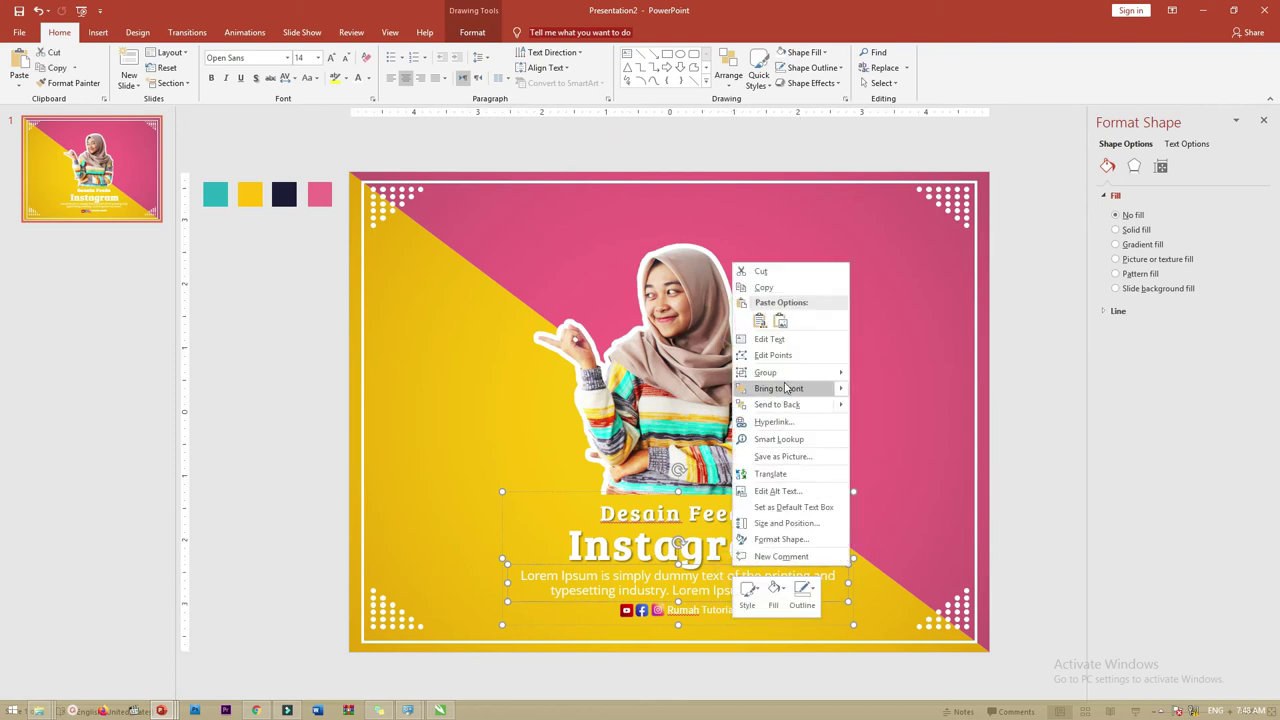
mouse_move(785, 372)
left_click(869, 408)
left_click(800, 579)
mouse_move(797, 572)
left_mouse_down()
mouse_move(1044, 300)
mouse_move(905, 290)
mouse_move(928, 333)
left_mouse_up()
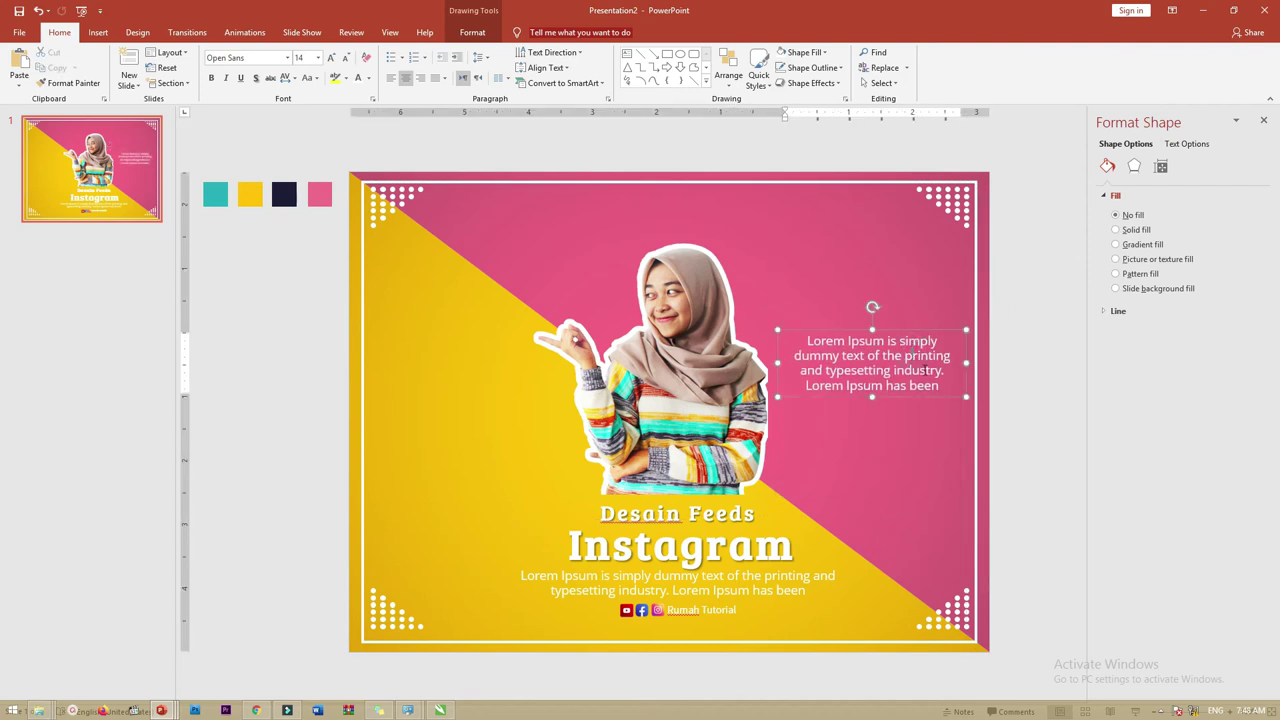
Step: Trim the caption to end at 'typesetting', left-align it at 12 pt, and narrow the box
left_click_drag(918, 370, 954, 395)
key("BackSpace")
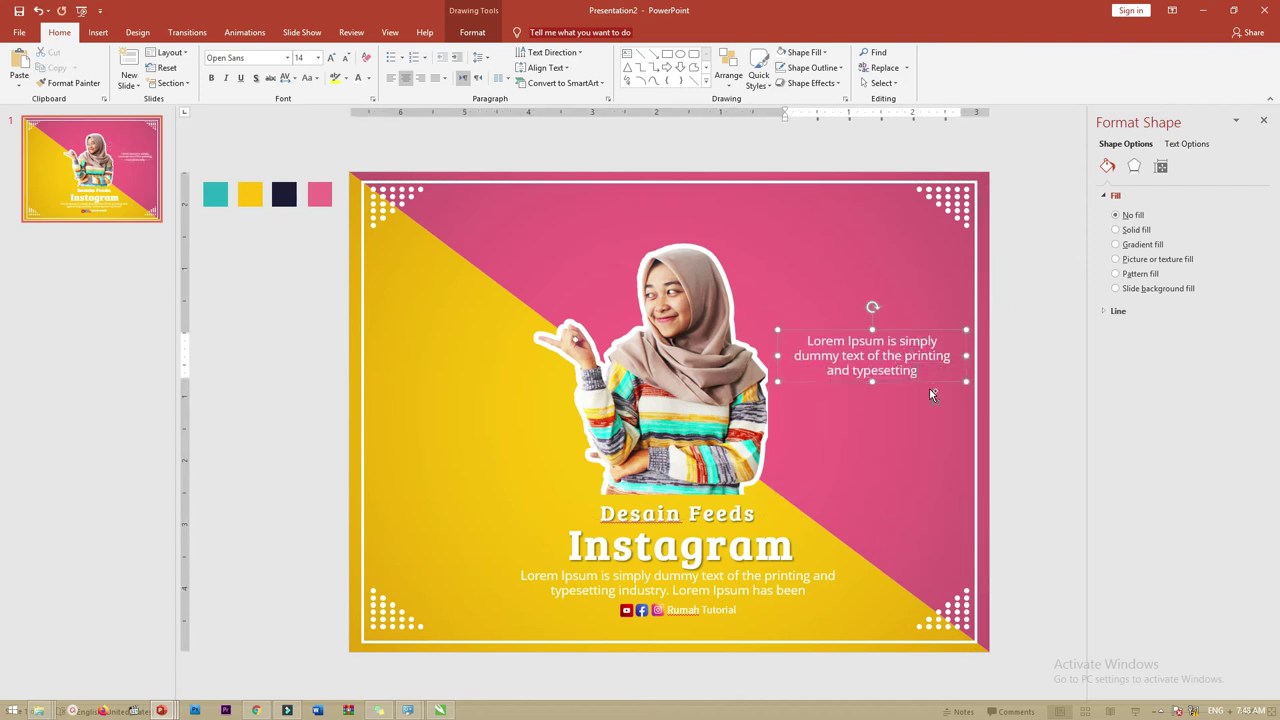
key("ctrl+a")
key("ctrl+l")
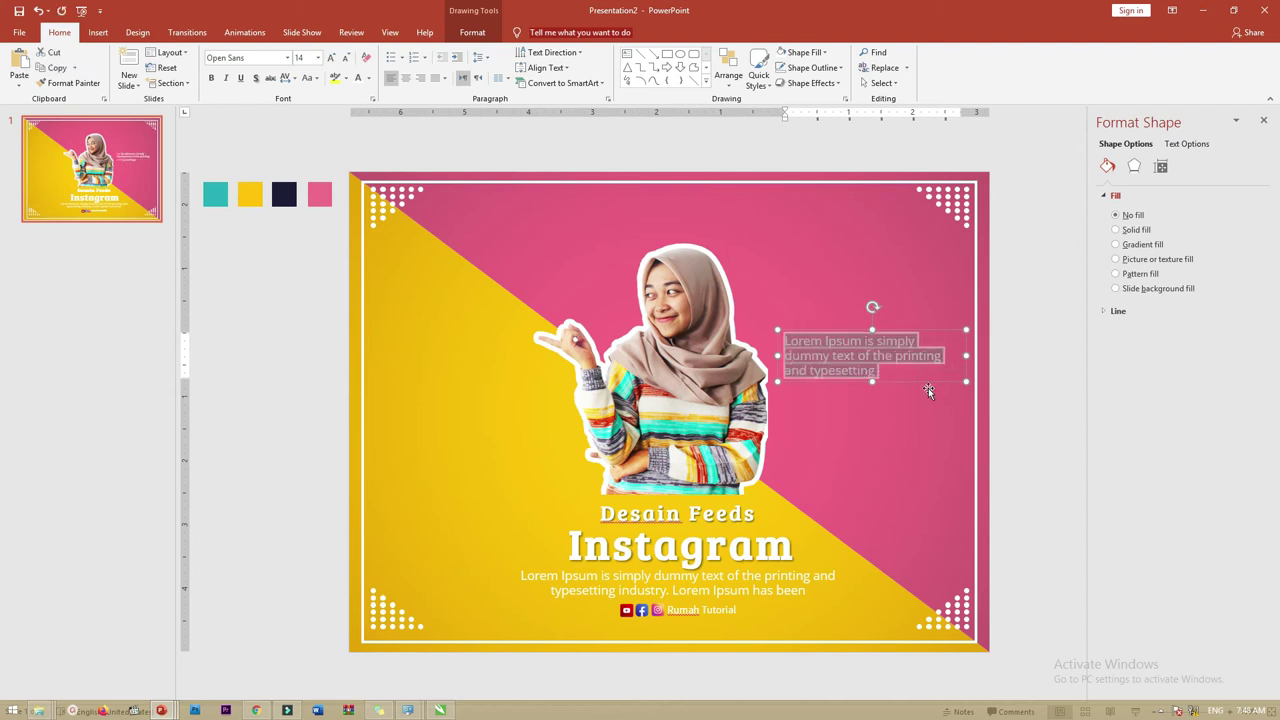
key("ctrl+shift+comma")
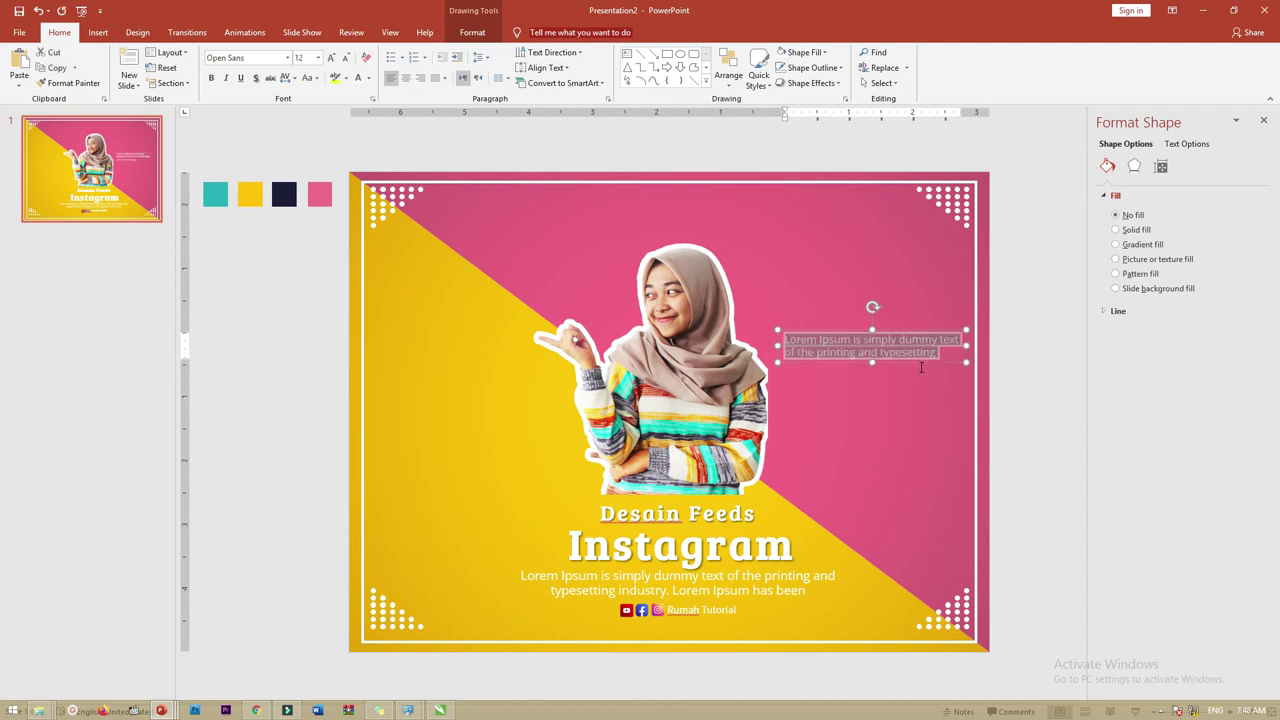
mouse_move(968, 344)
left_mouse_down()
mouse_move(934, 346)
mouse_move(957, 341)
left_mouse_up()
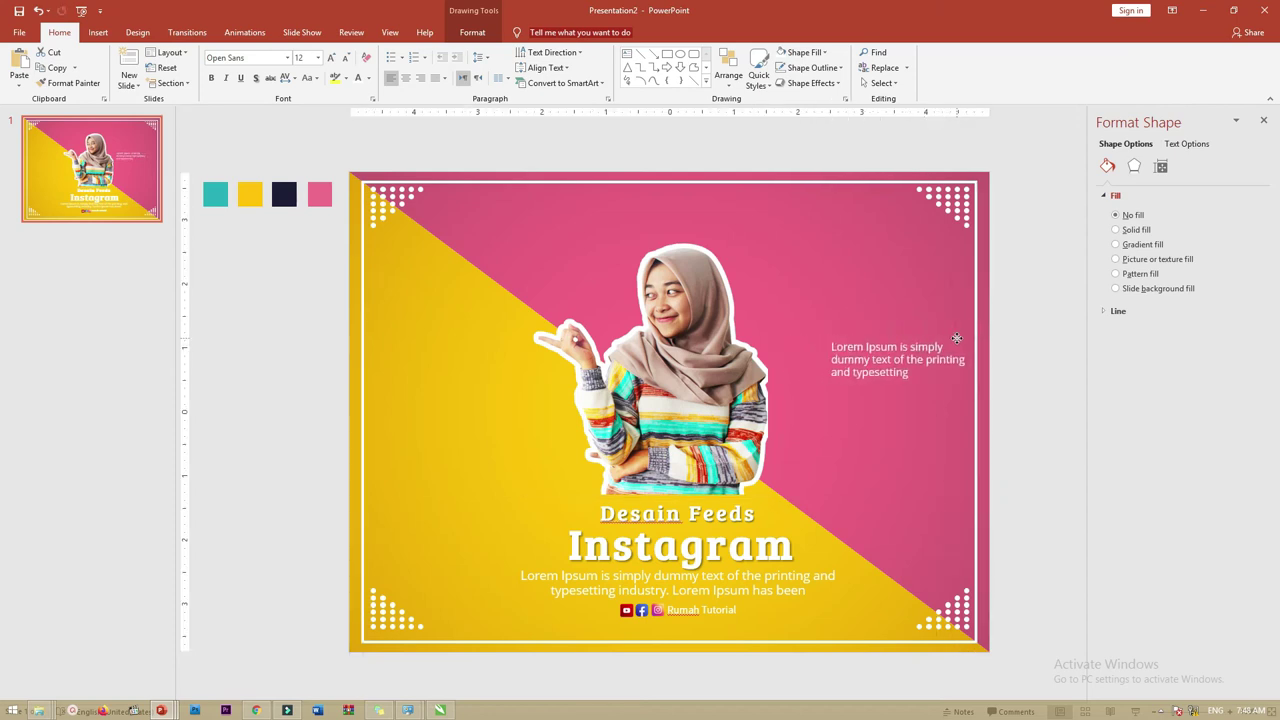
Step: Draw a small oval circle on the pink area below the caption
left_click(98, 32)
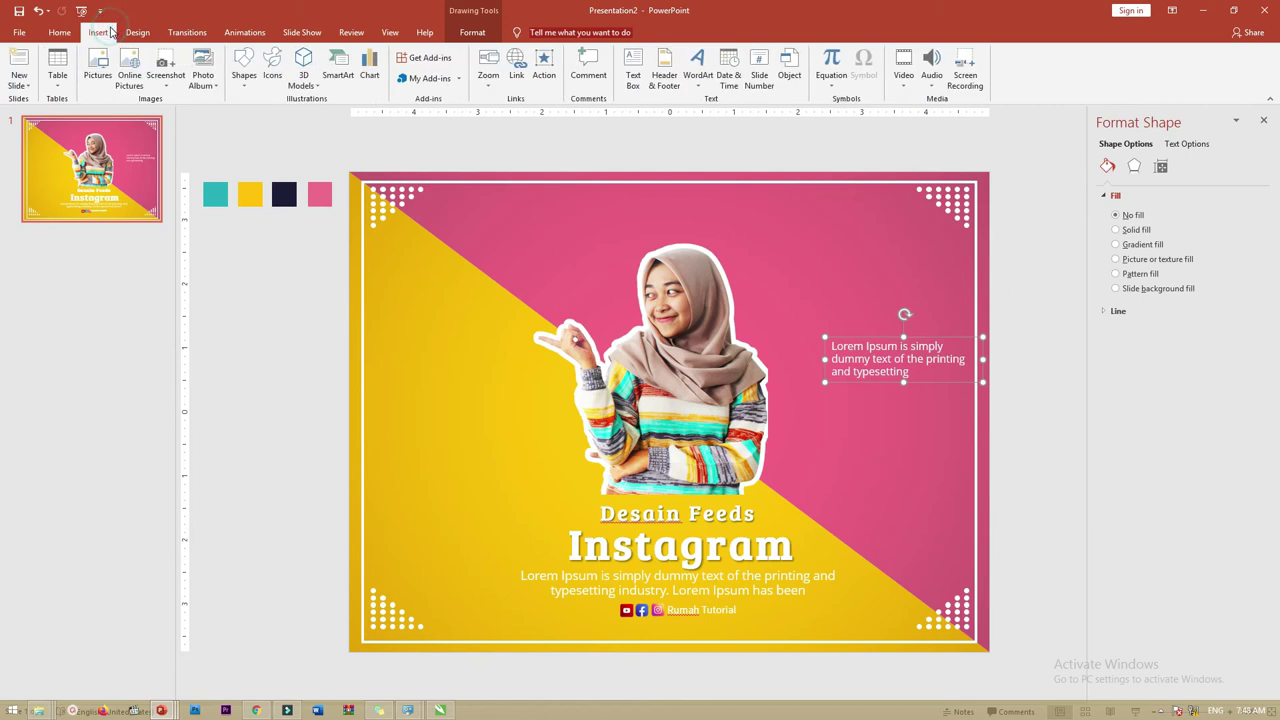
left_click(245, 78)
left_click(292, 115)
left_click_drag(822, 424, 878, 480)
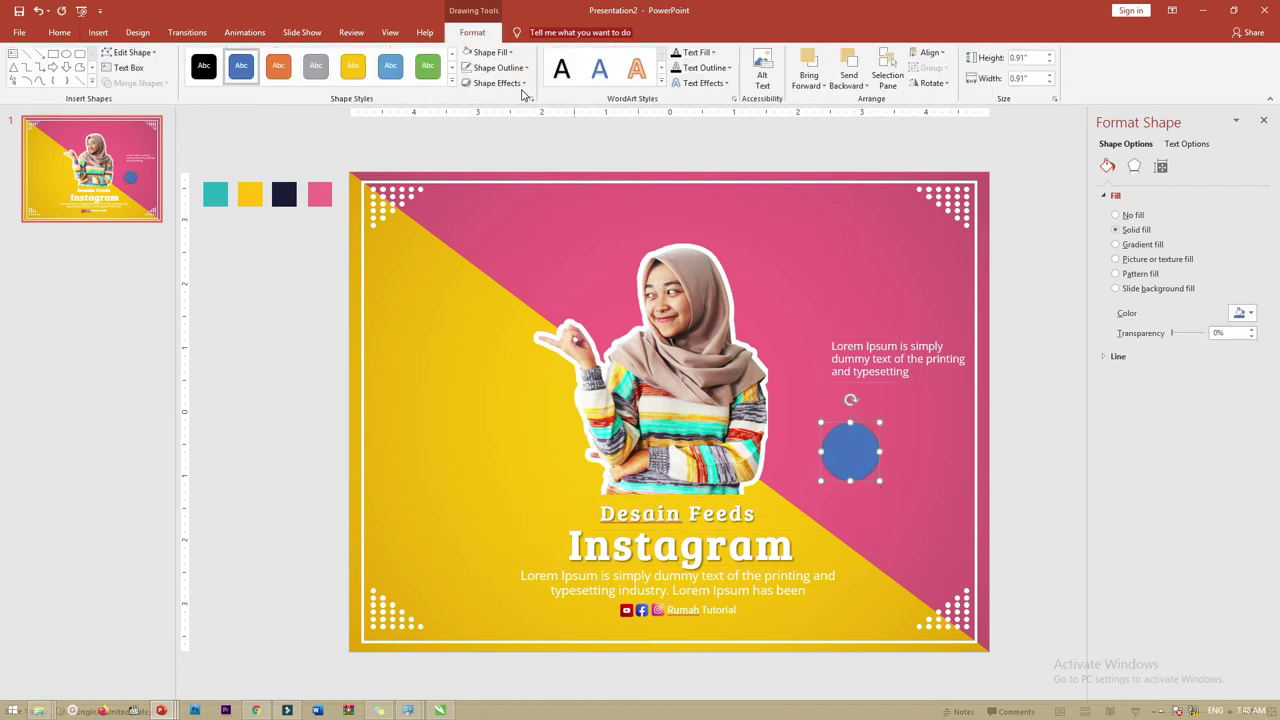
Step: Fill the circle white with no outline and start editing text inside it
left_click(490, 52)
left_click(467, 83)
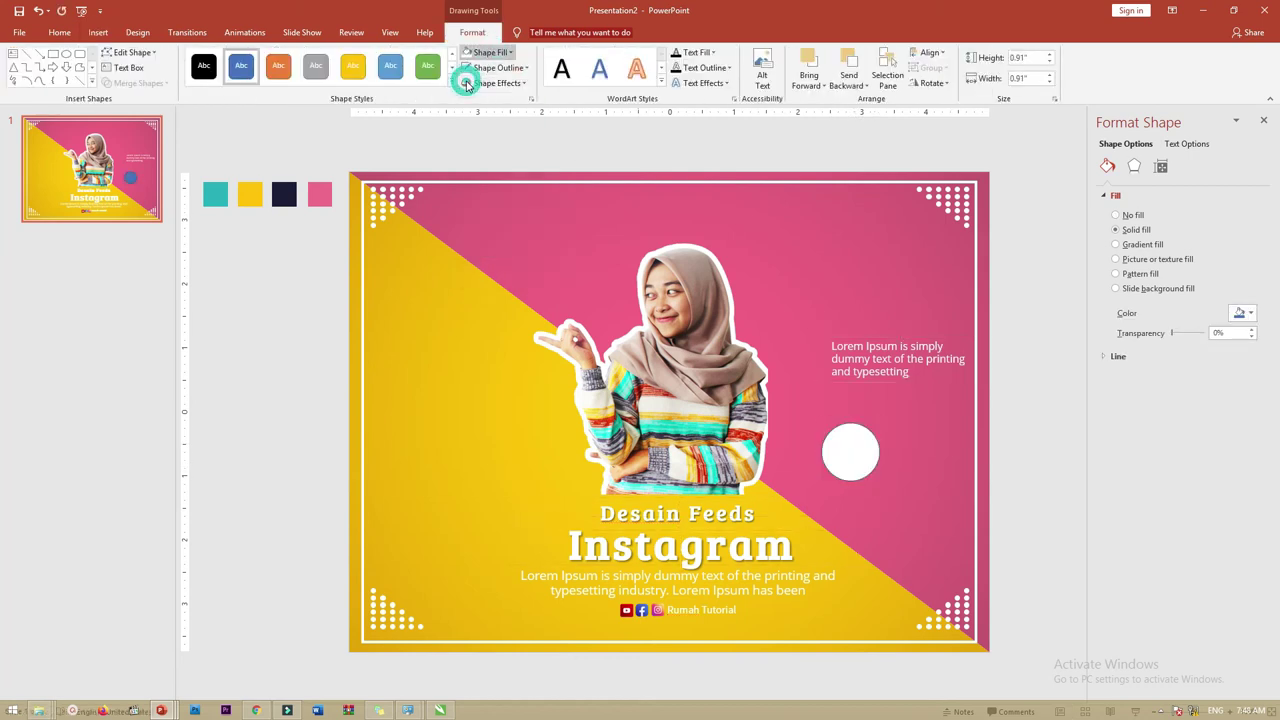
left_click(490, 67)
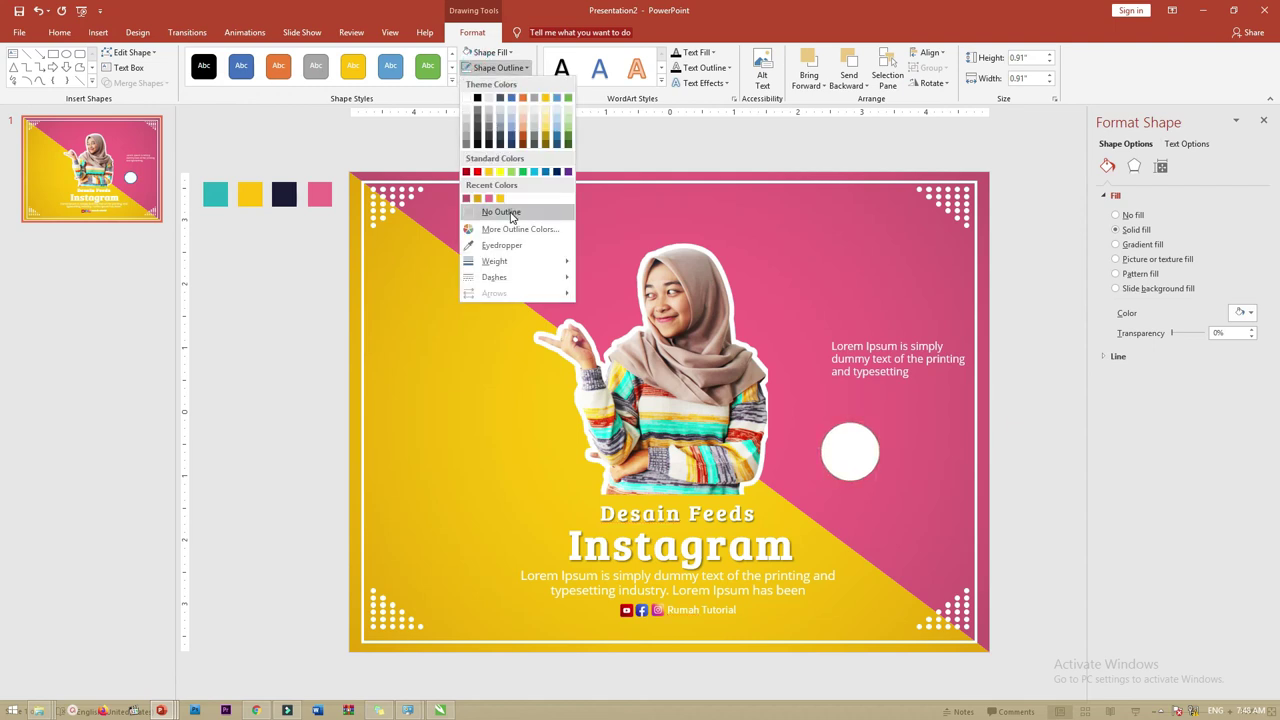
left_click(512, 210)
right_click(858, 453)
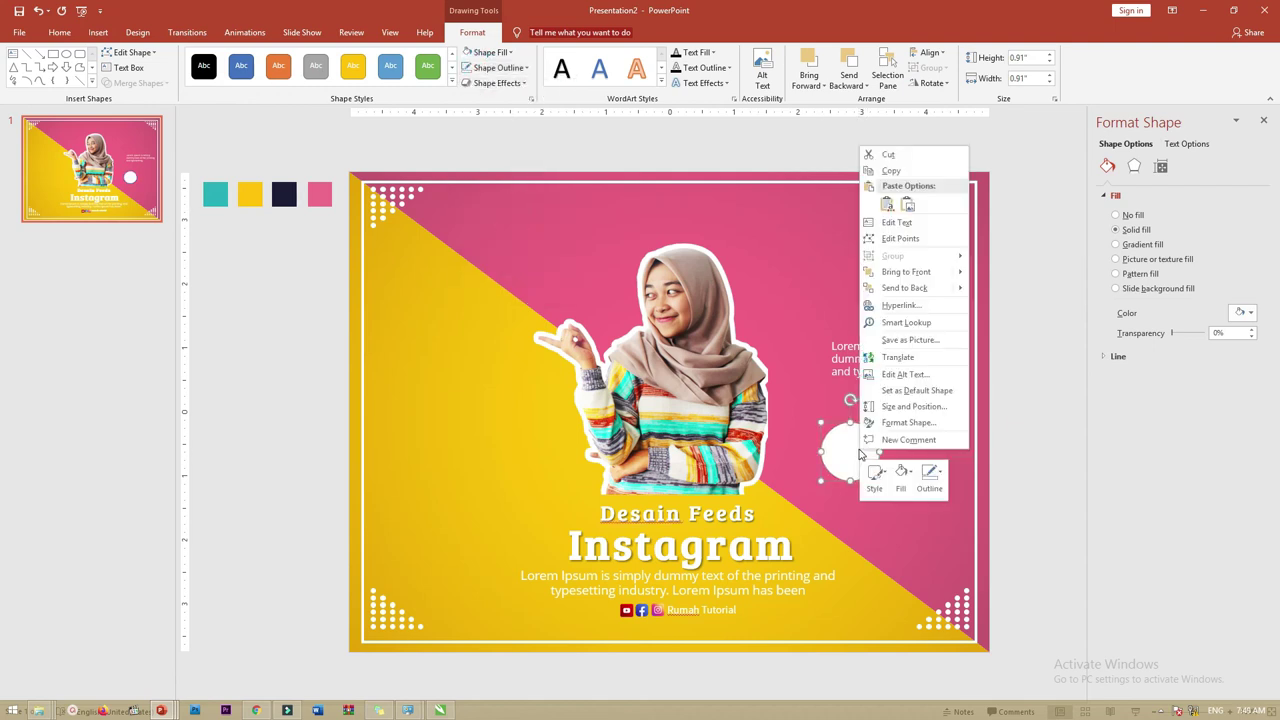
left_click(905, 222)
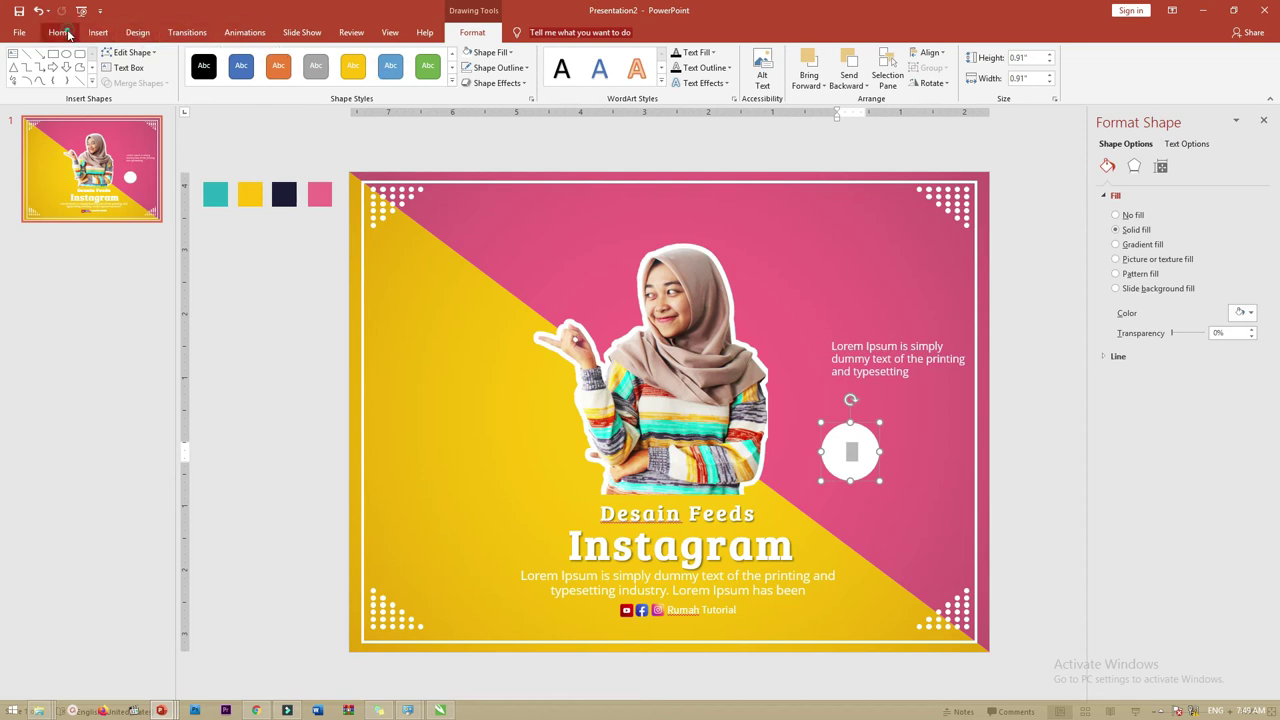
Step: Colour the number 1 with the recent font colour, enlarge it, and make it bold
left_click(59, 32)
left_click(368, 78)
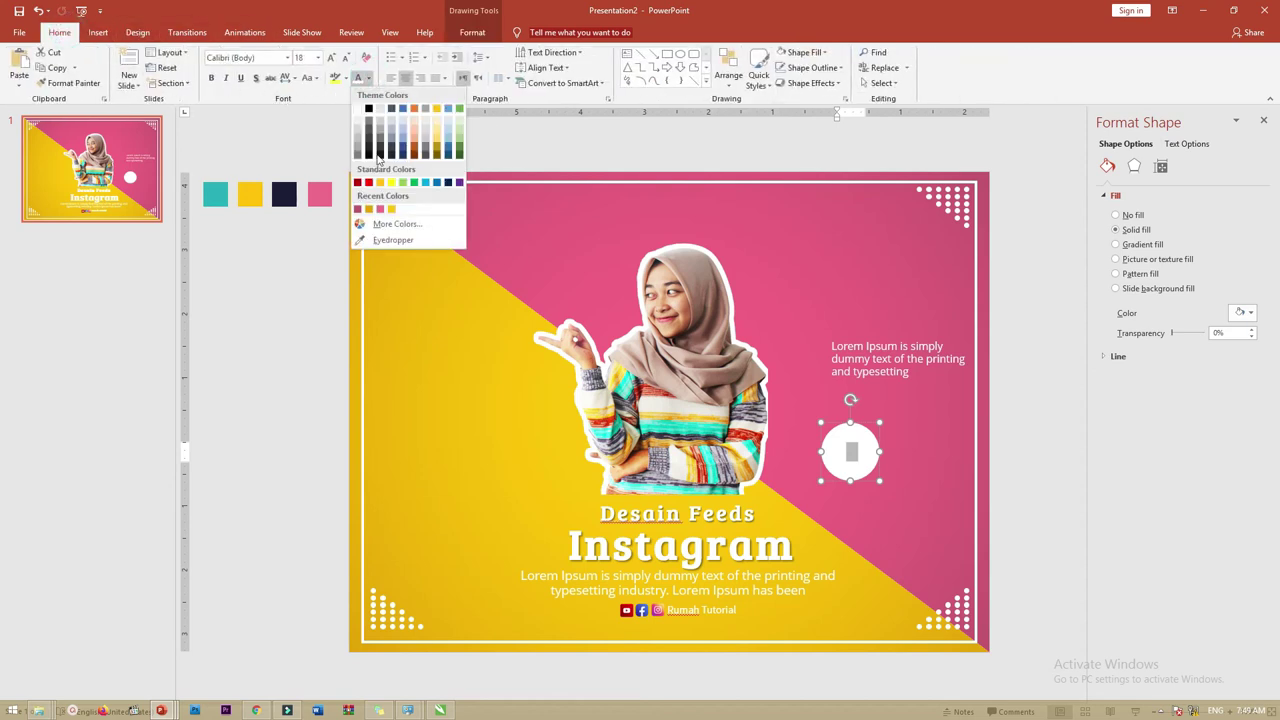
left_click(380, 210)
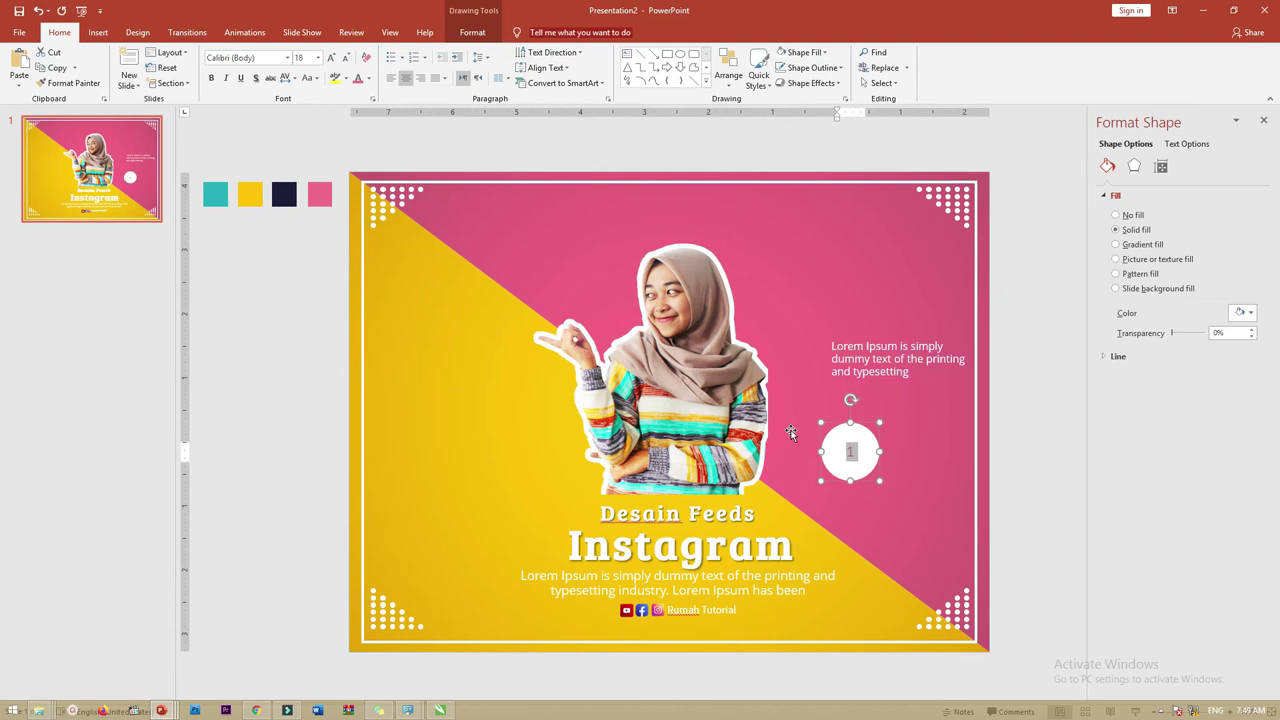
key("ctrl+shift+period")
key("ctrl+shift+period")
key("ctrl+shift+period")
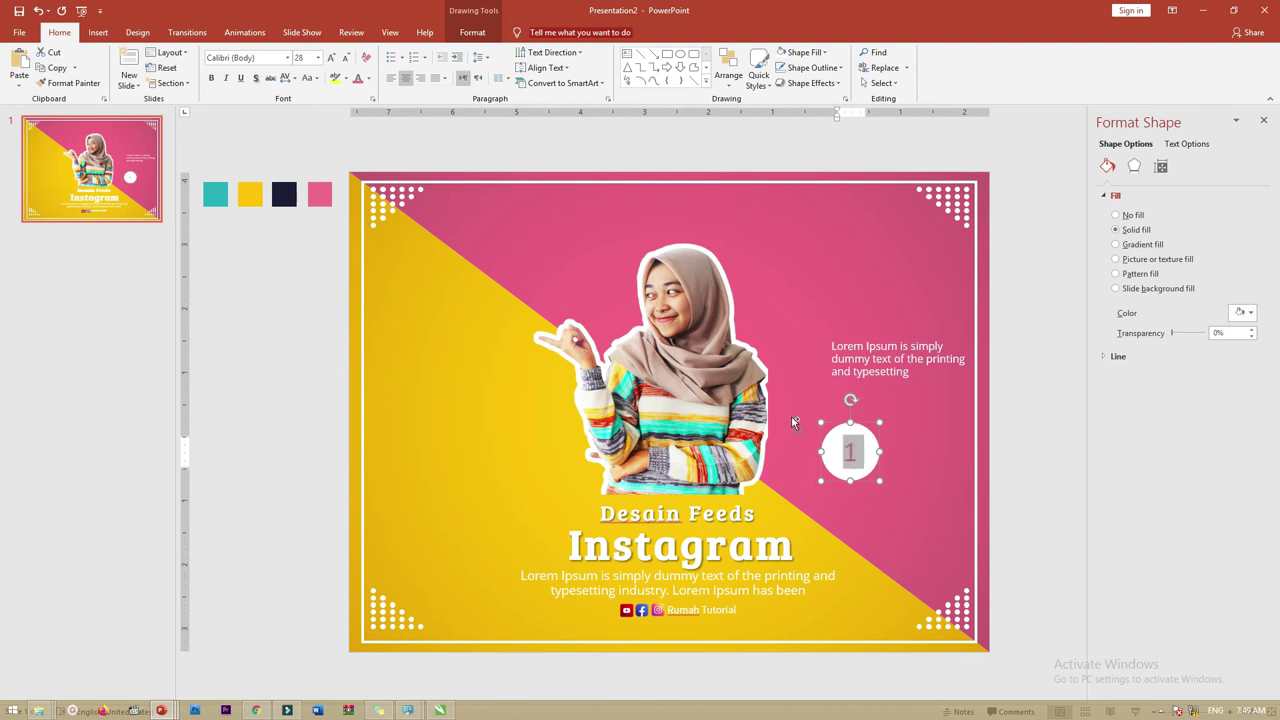
key("ctrl+shift+period")
key("ctrl+shift+period")
key("ctrl+shift+period")
key("ctrl+b")
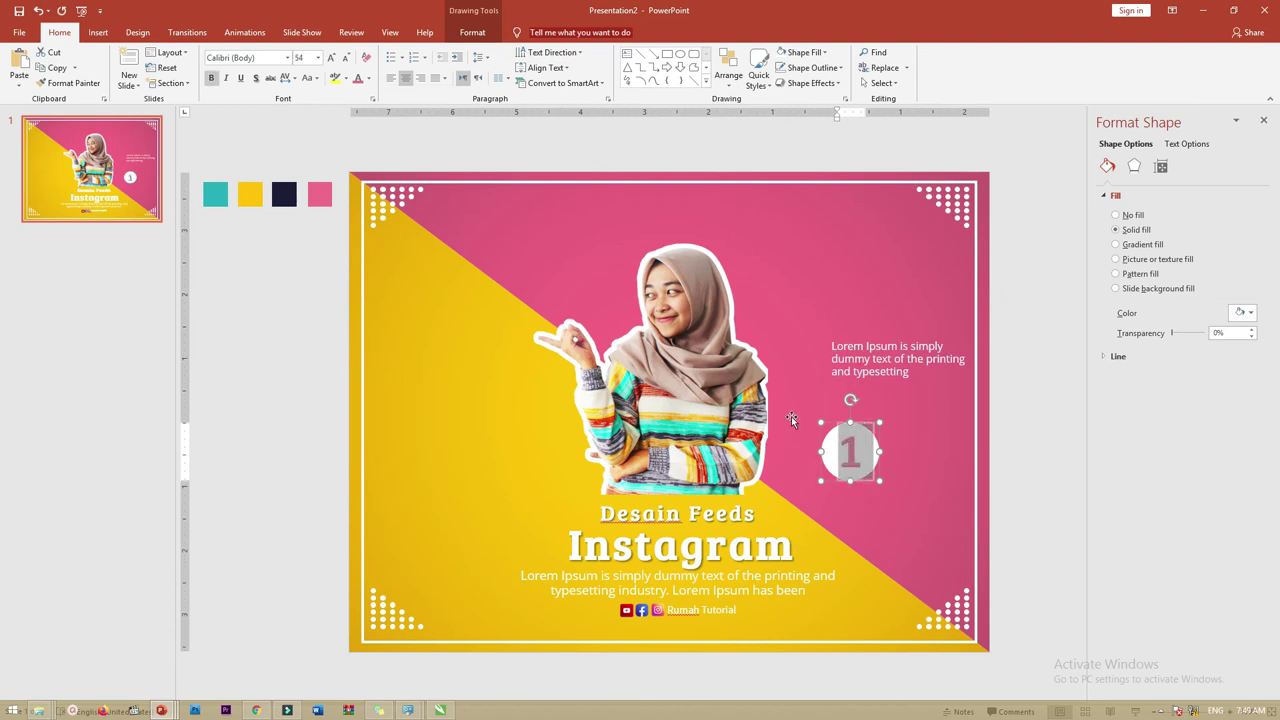
Step: Shrink the 1 circle to badge size beside the caption, with the number at 28 pt
mouse_move(834, 432)
left_mouse_down()
mouse_move(826, 348)
mouse_move(797, 362)
left_mouse_up()
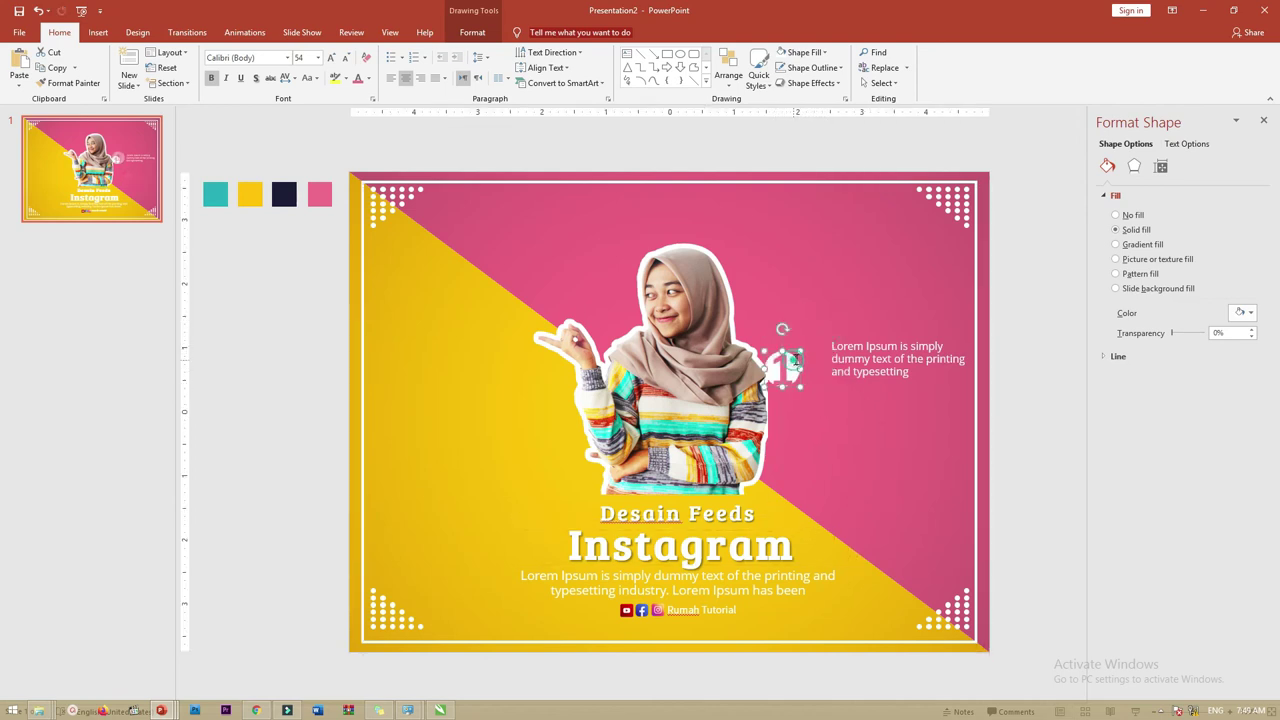
left_click(794, 358)
left_click_drag(790, 358, 815, 352)
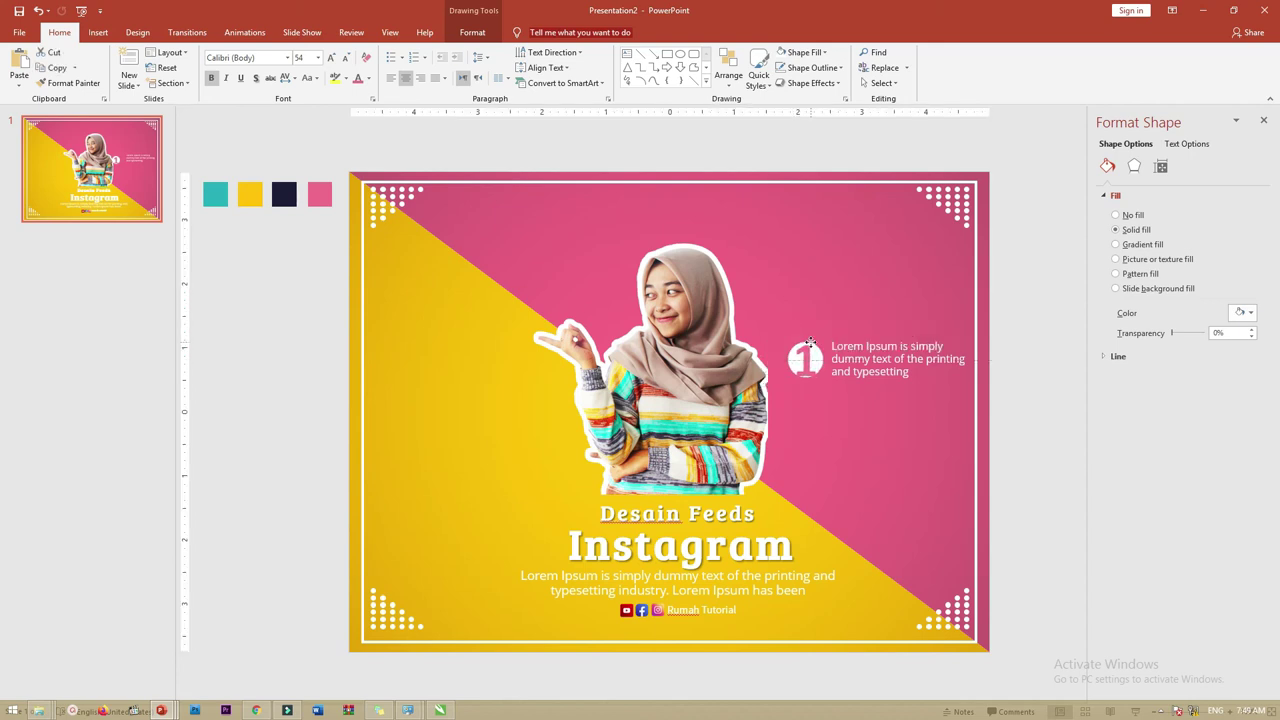
double_click(815, 354)
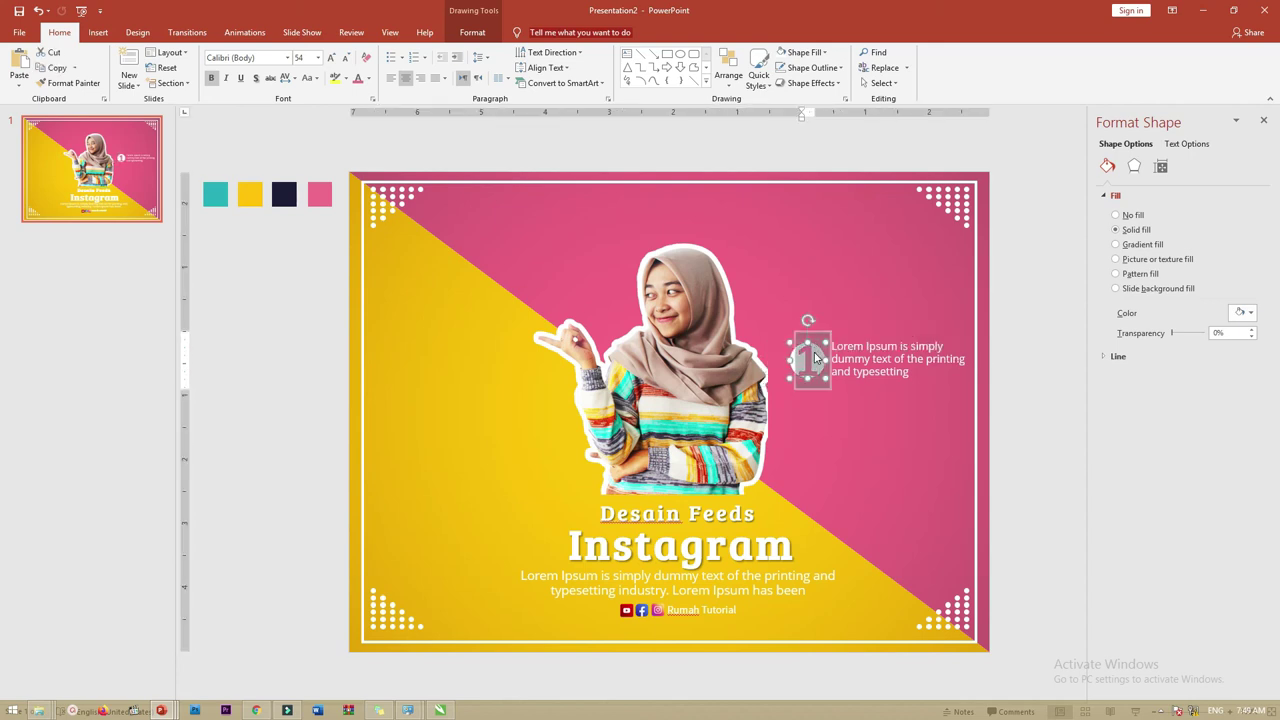
key("ctrl+shift+comma")
key("ctrl+shift+comma")
key("ctrl+shift+comma")
key("ctrl+shift+comma")
key("ctrl+shift+comma")
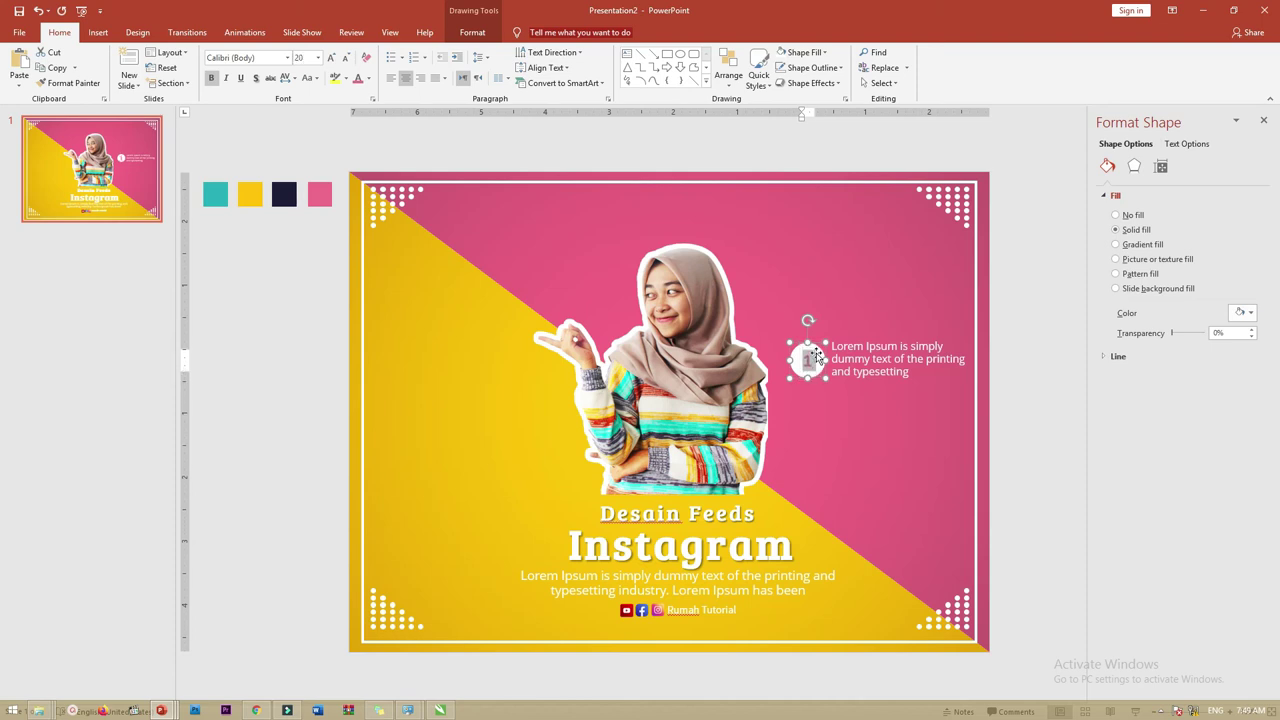
key("ctrl+shift+period")
key("ctrl+shift+period")
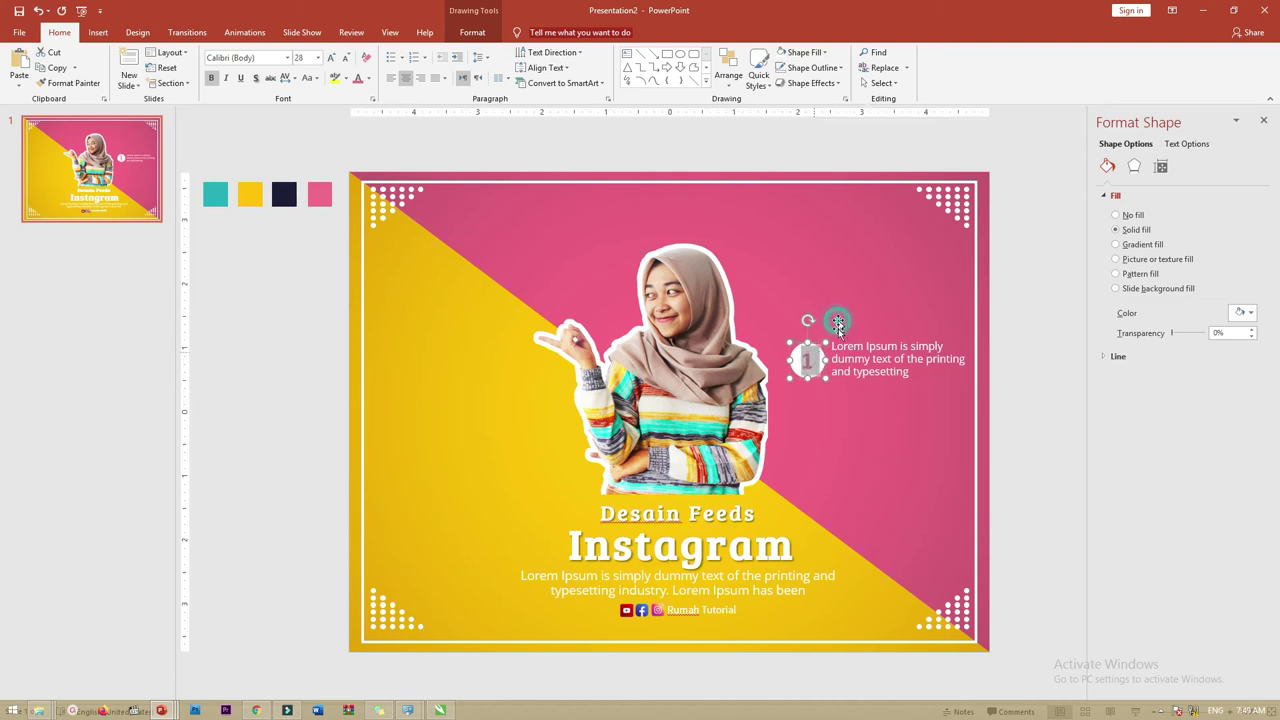
mouse_move(820, 357)
left_mouse_down()
mouse_move(822, 343)
mouse_move(802, 351)
mouse_move(814, 359)
left_mouse_up()
Step: Trim the caption to two lines ending 'printing and' and nudge its box down
left_click(835, 356)
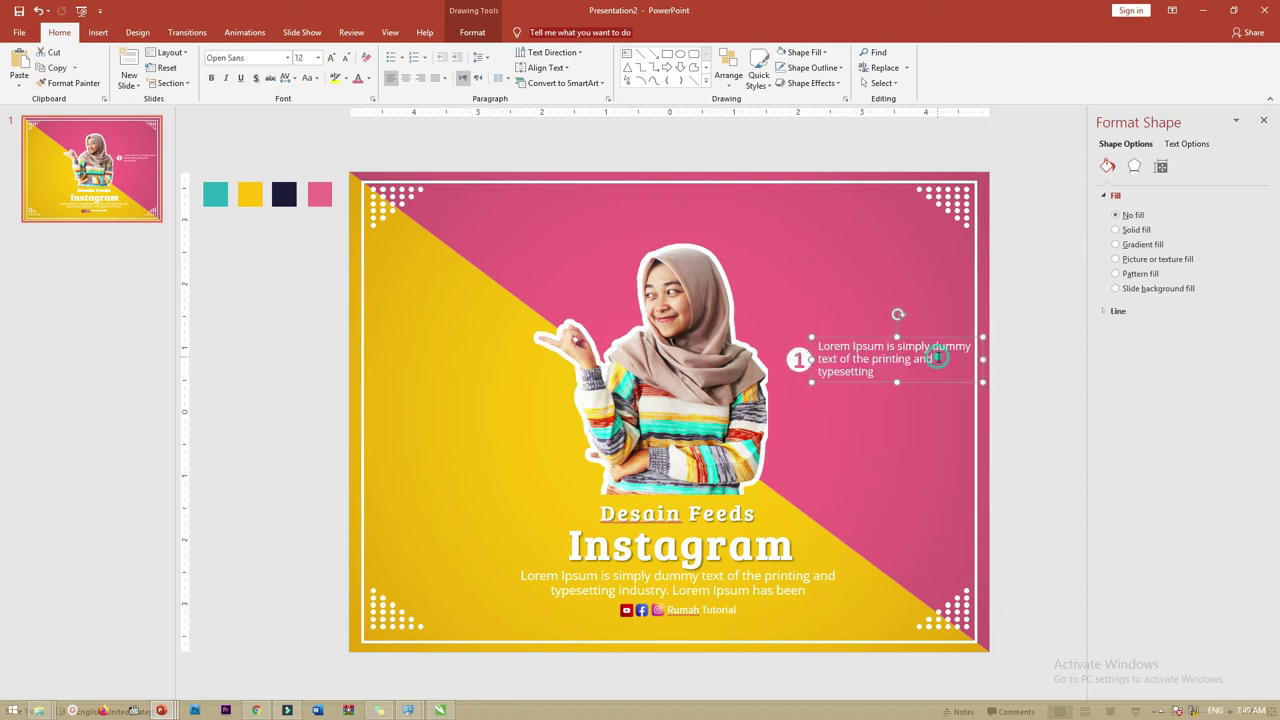
left_click(937, 356)
key("Delete")
key("Delete")
key("Delete")
key("Delete")
key("Delete")
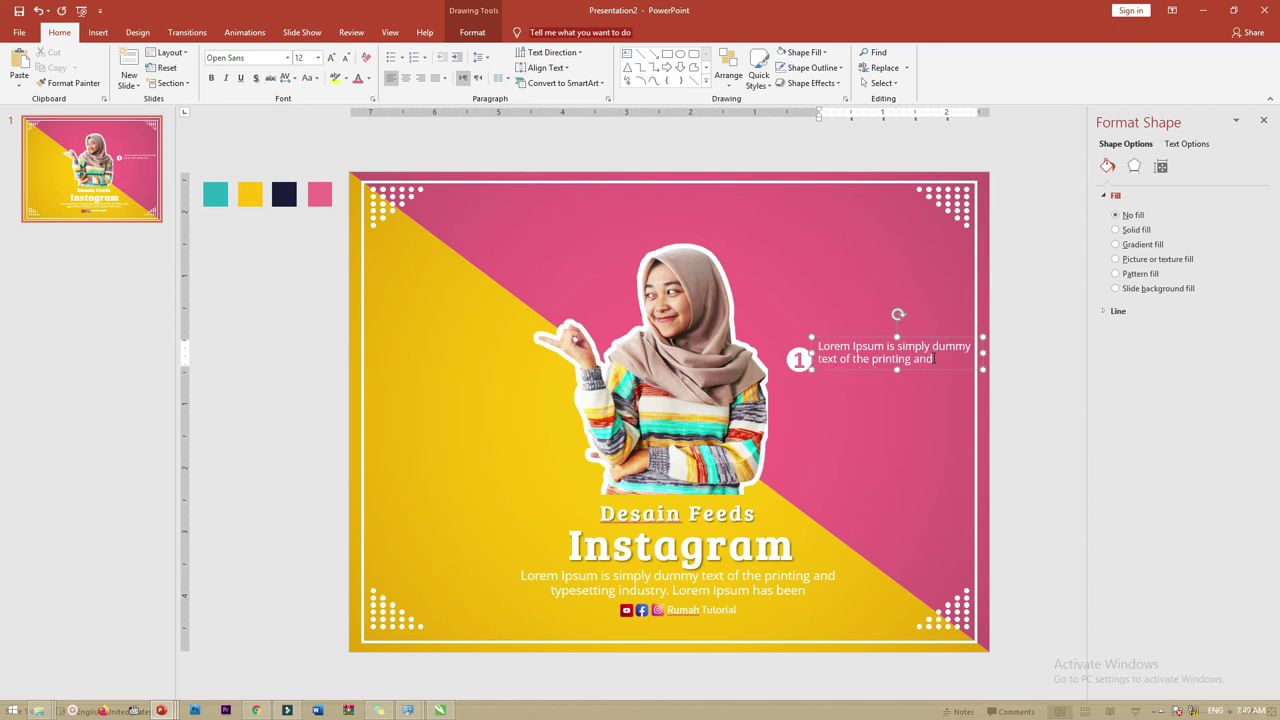
left_click_drag(862, 340, 859, 349)
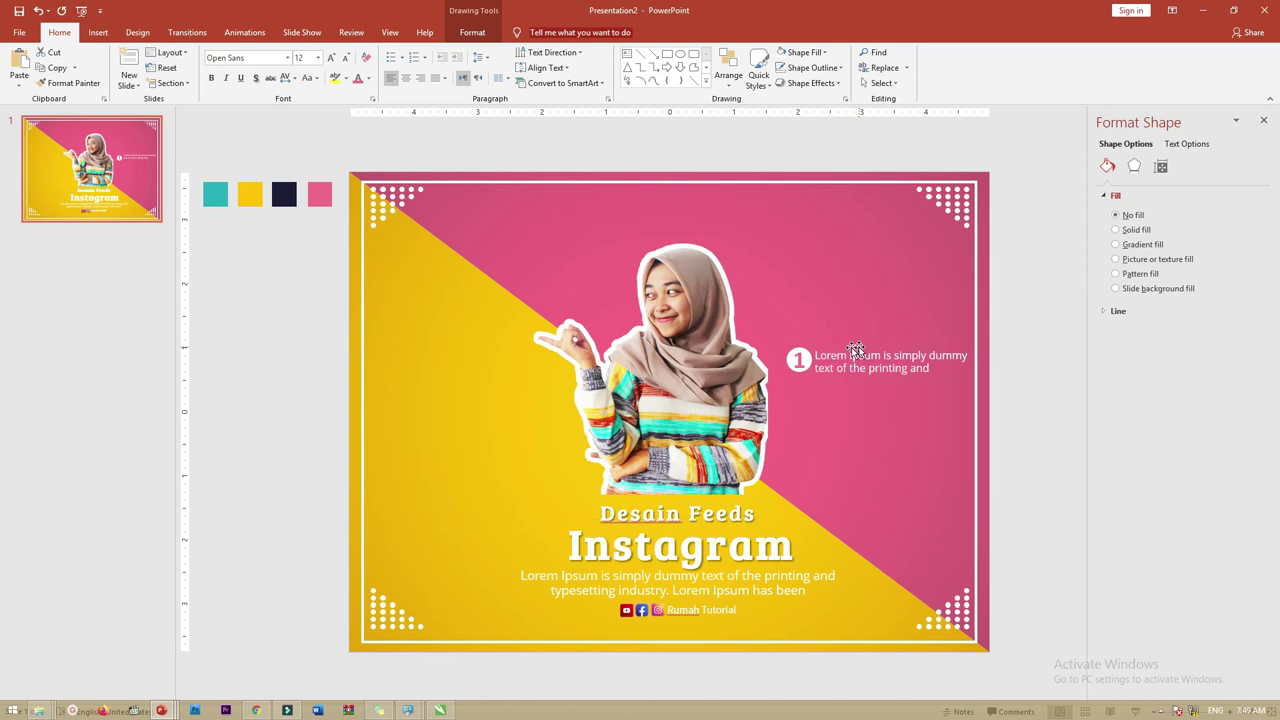
left_click(793, 356, "shift")
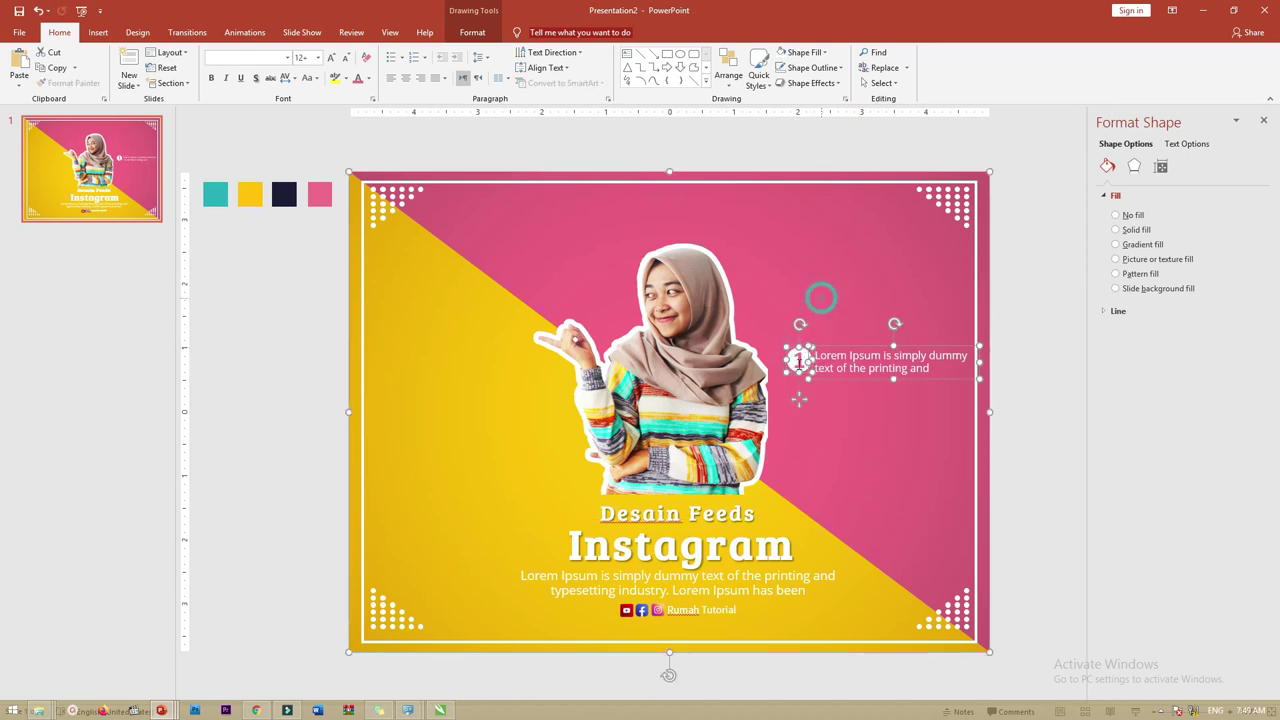
left_click(1020, 363)
left_click(799, 359)
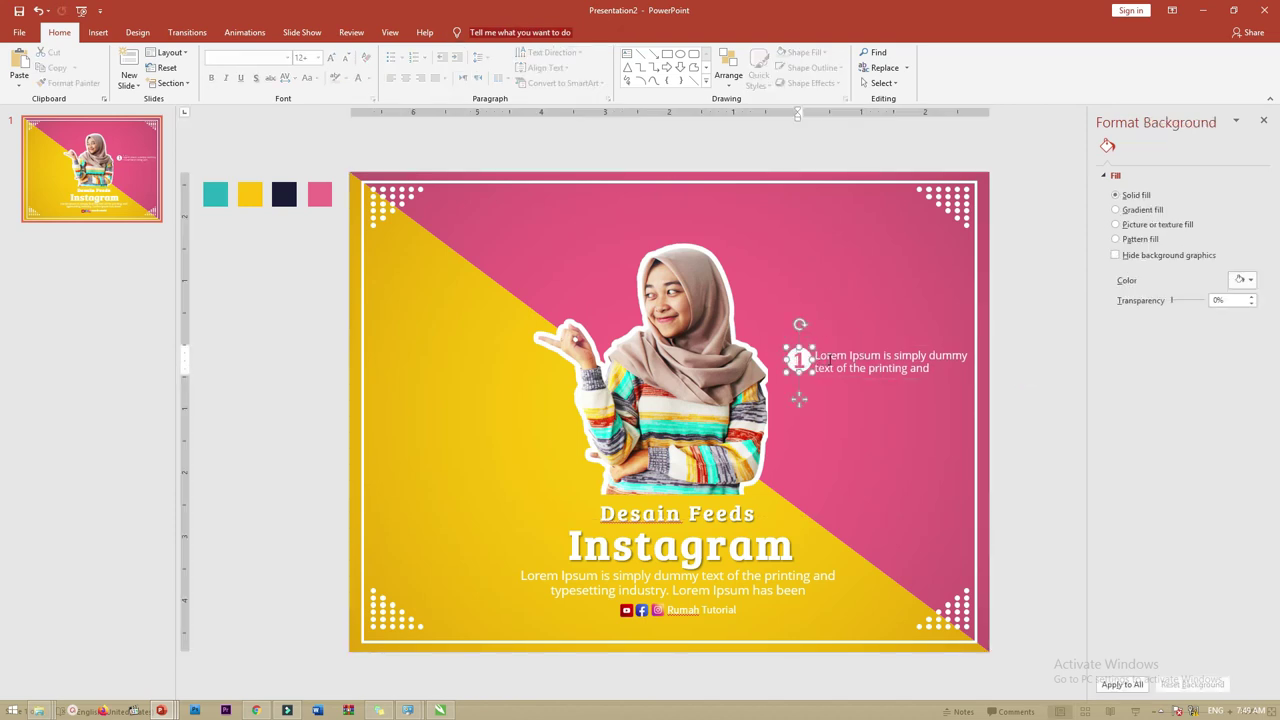
Step: Copy the numbered caption to the upper-left yellow area, right-align it, with its circle at the right end
left_click(840, 352, "shift")
mouse_move(840, 352)
left_mouse_down()
mouse_move(475, 272)
mouse_move(492, 278)
left_mouse_up()
left_click(306, 270)
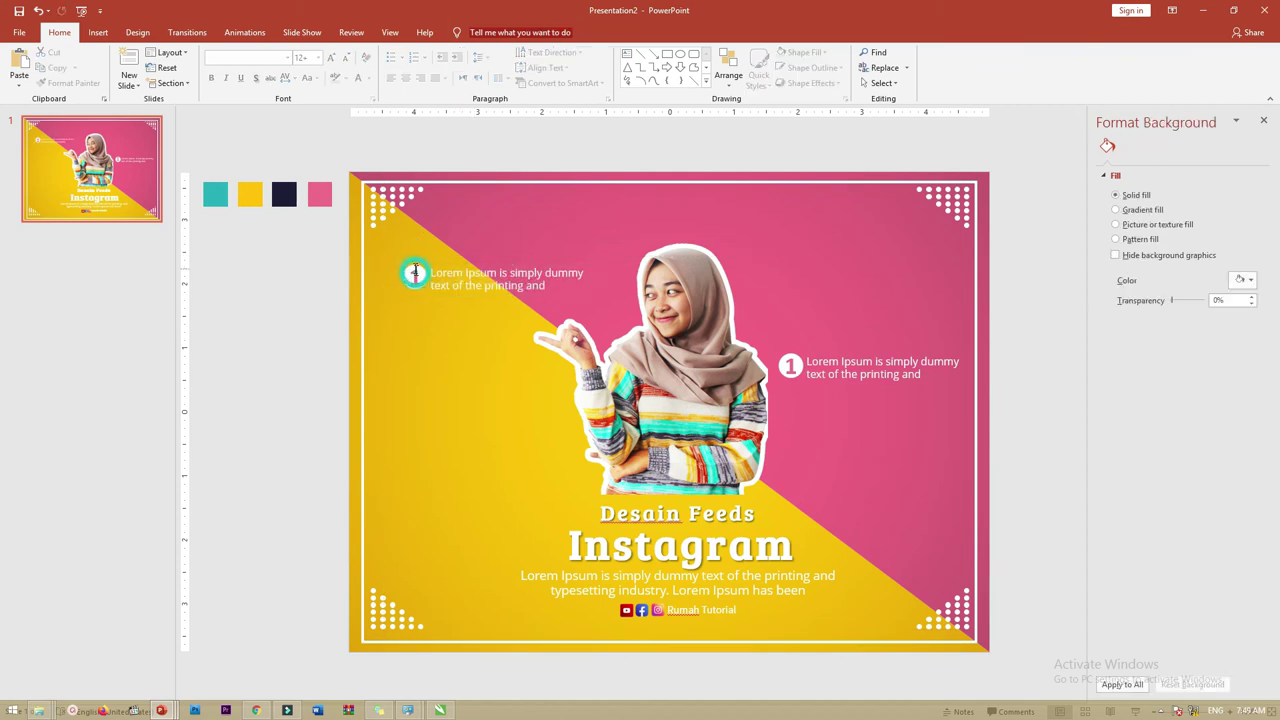
left_click(415, 272)
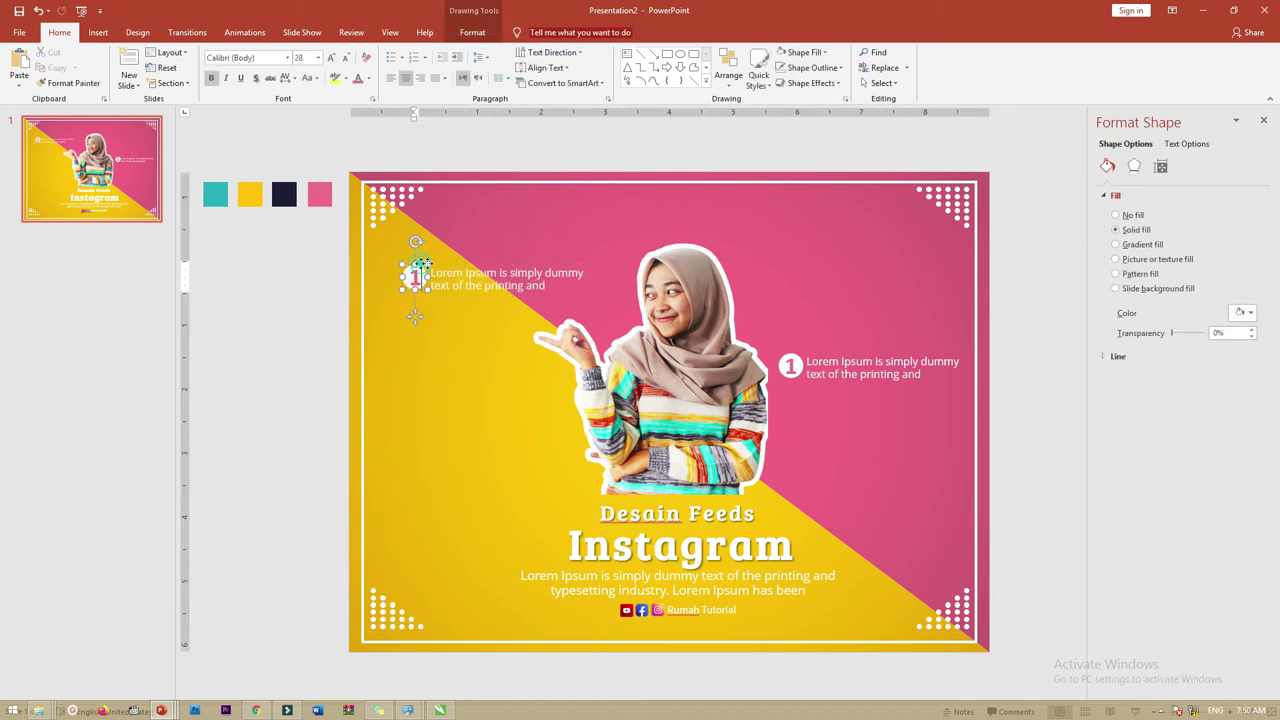
left_click_drag(423, 266, 592, 272)
triple_click(538, 270)
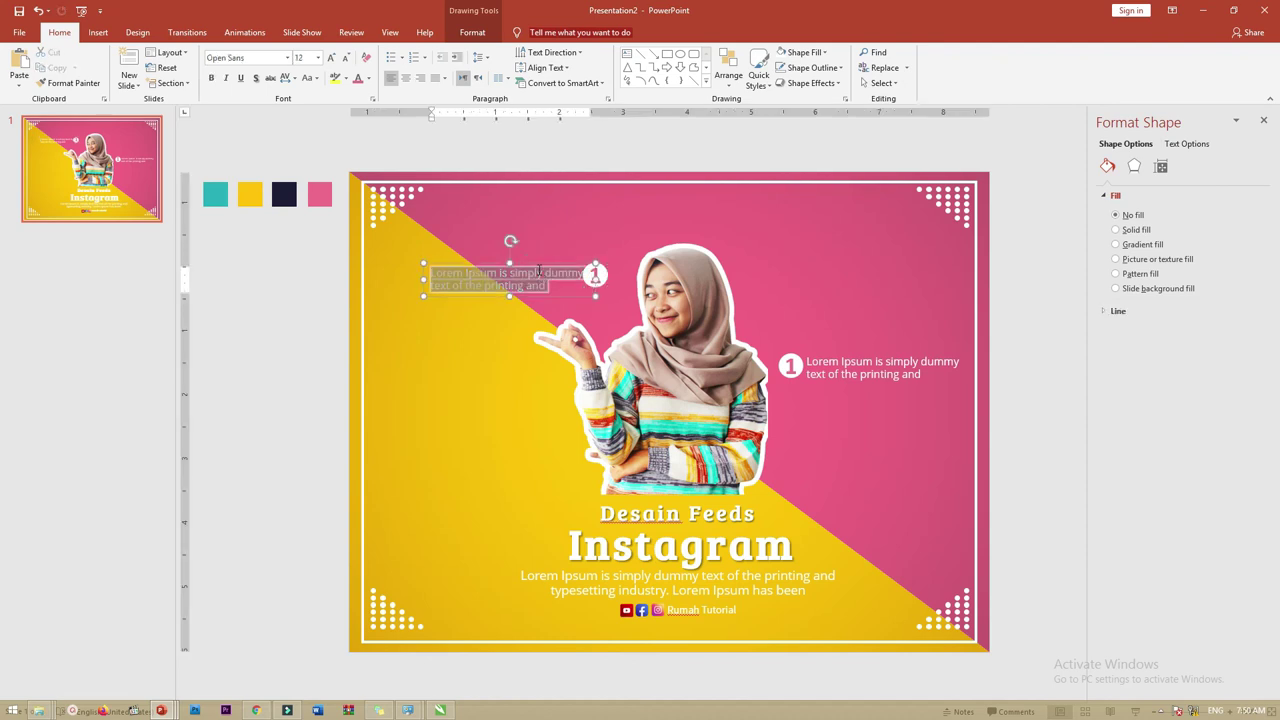
key("ctrl+r")
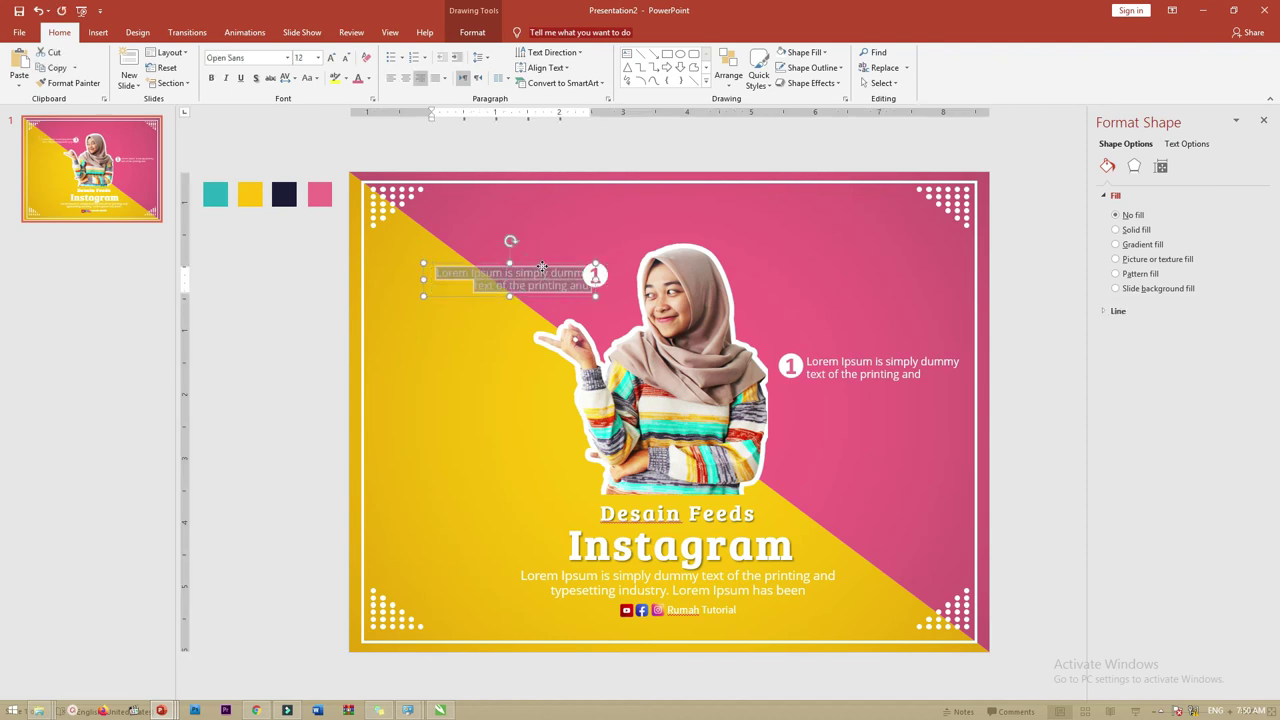
key("Escape")
key("Escape")
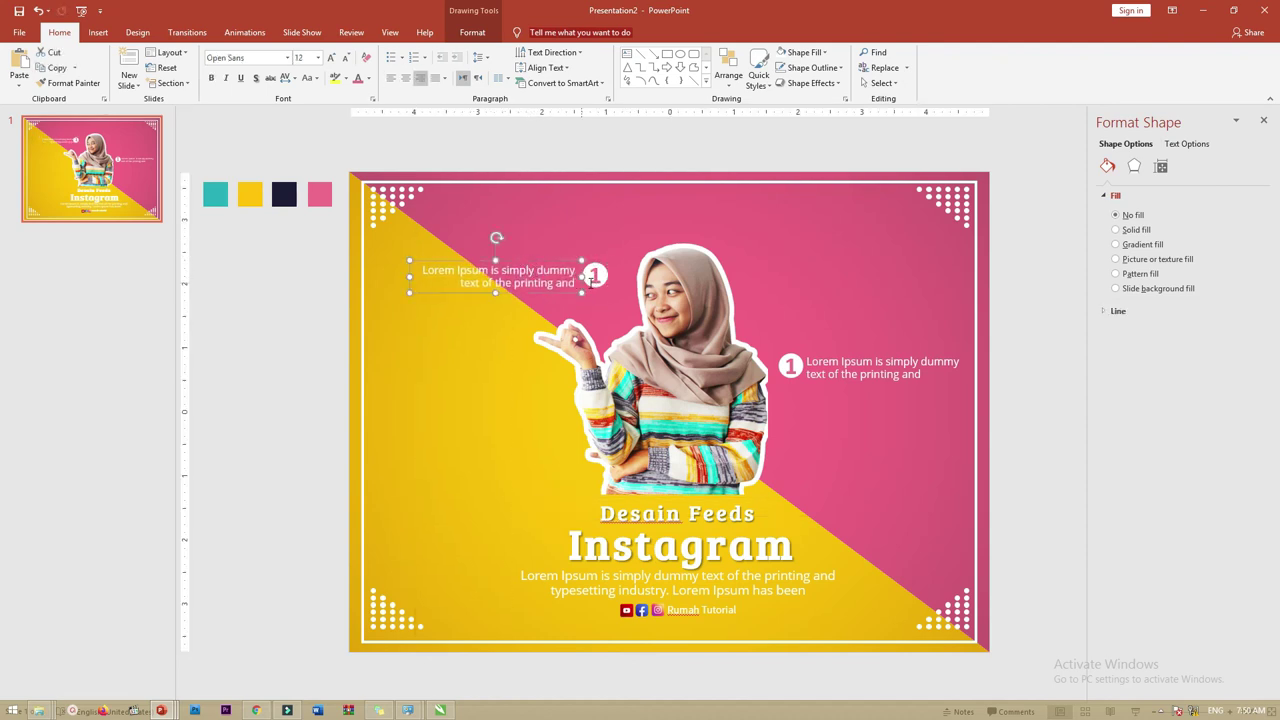
Step: Change the copied circle's number to 2
left_click(595, 272)
left_click(597, 278)
double_click(597, 278)
type("2")
left_click(240, 252)
Step: Duplicate caption 2 lower on the left, renumber it 3, and colour the 3 yellow
left_click(470, 272)
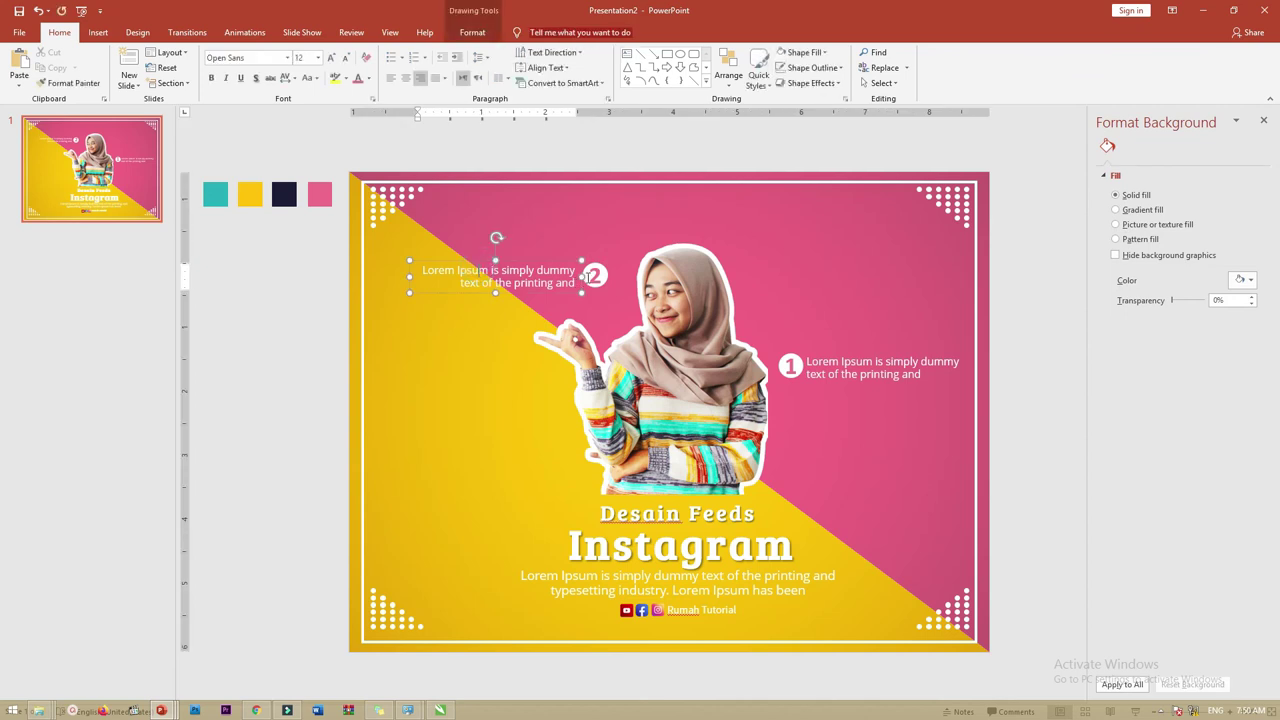
left_click(595, 275, "shift")
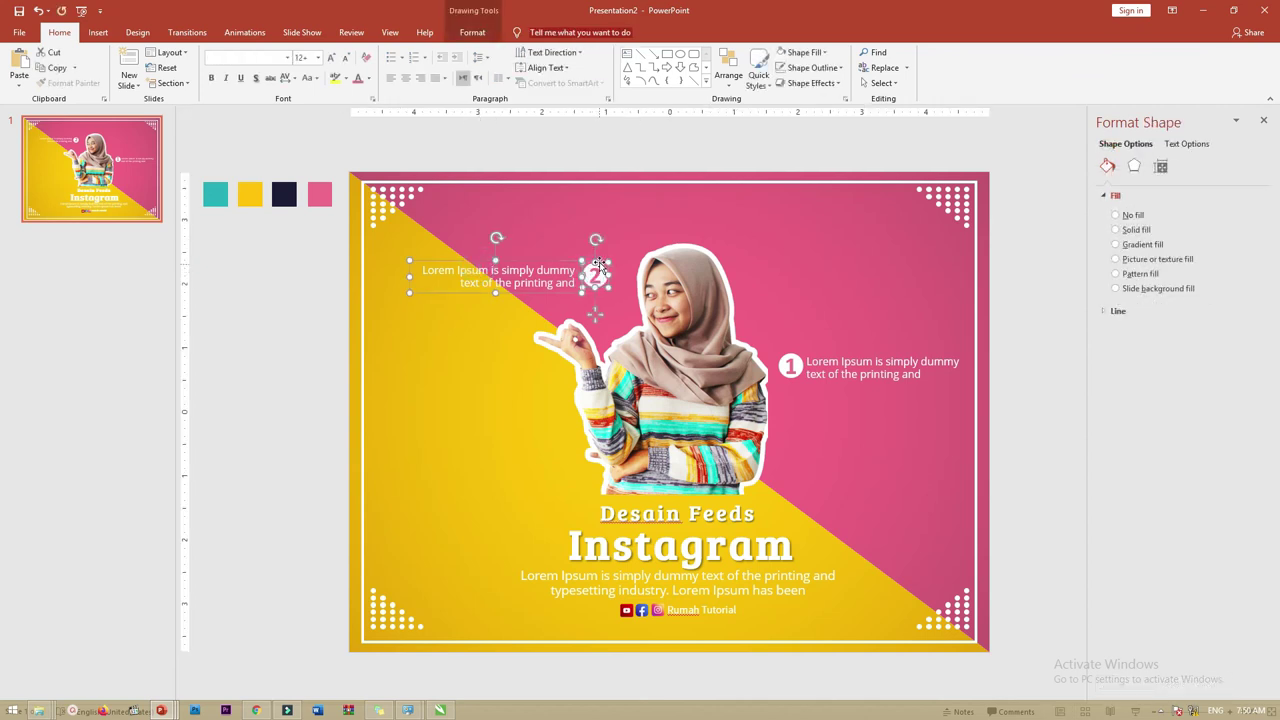
left_click_drag(597, 270, 560, 431)
left_click(557, 440)
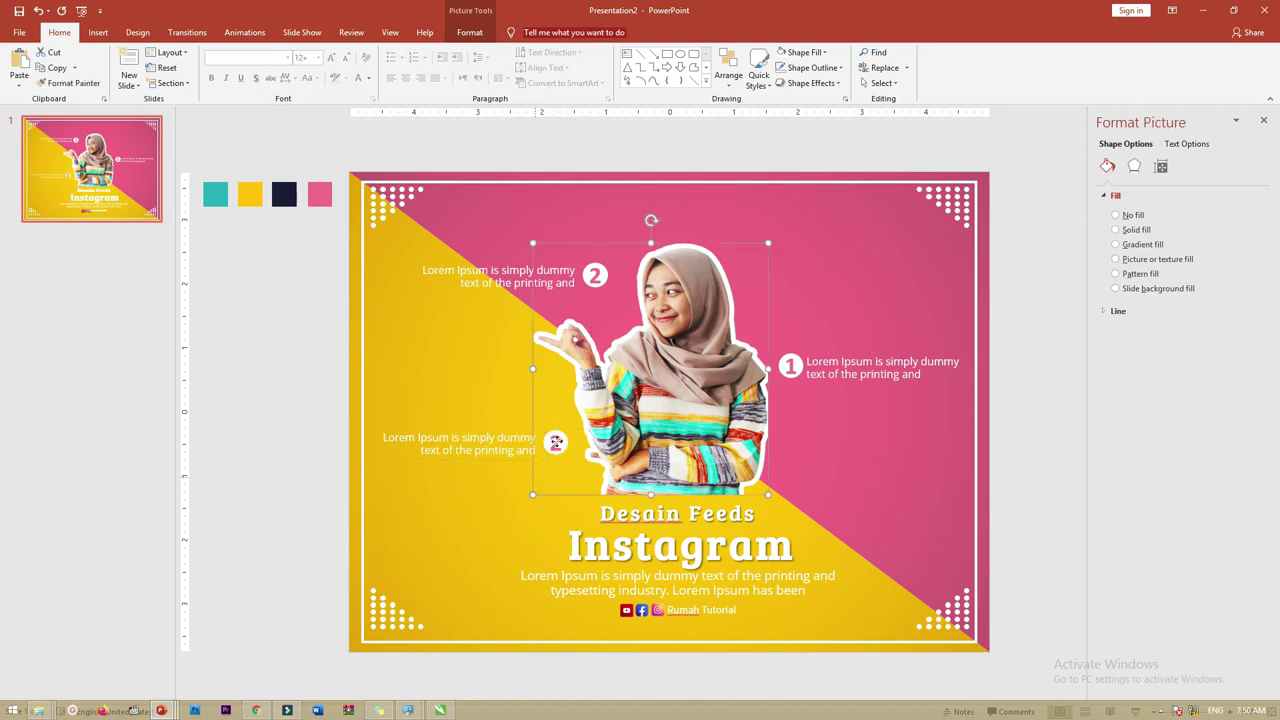
left_click(555, 442)
type("3")
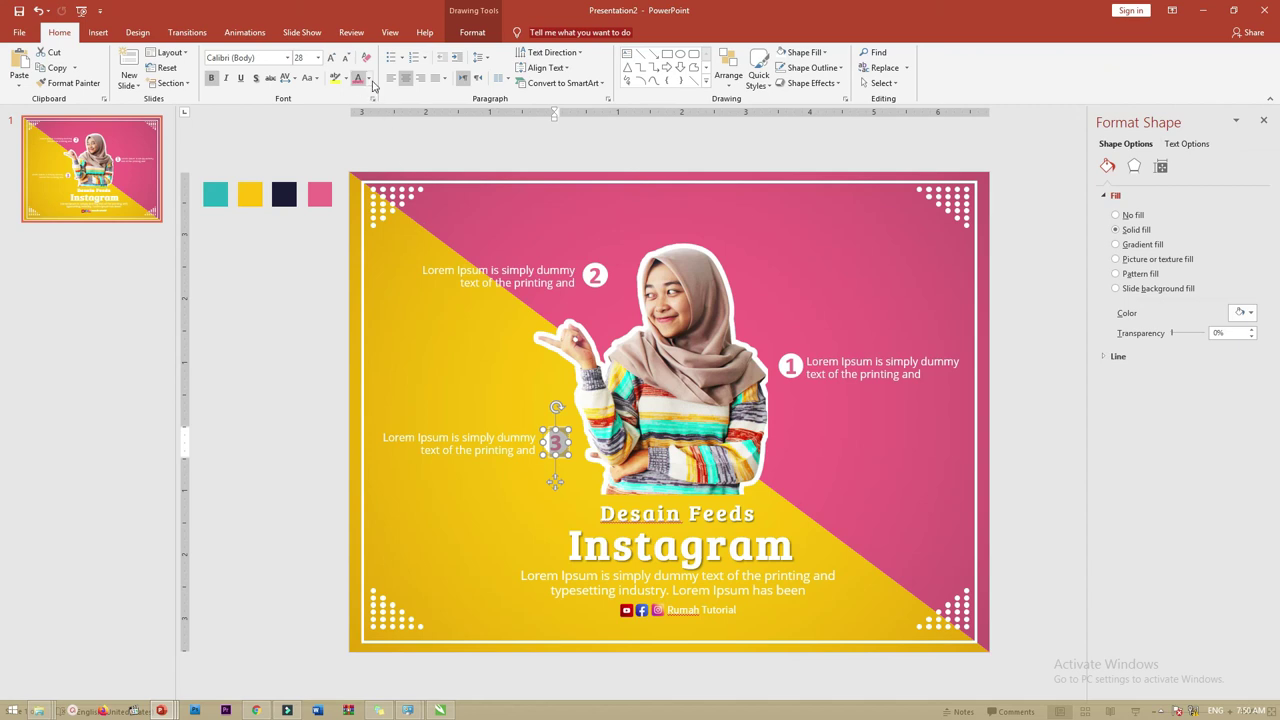
left_click(368, 78)
left_click(385, 189)
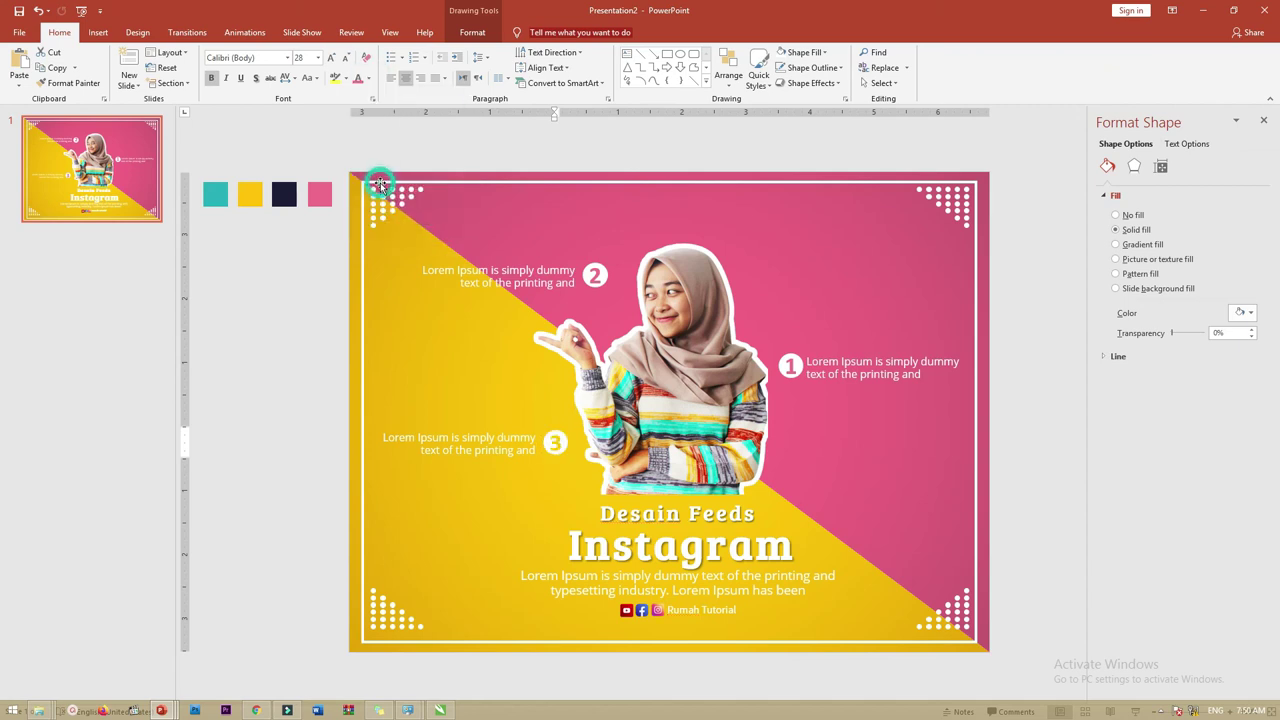
left_click(266, 357)
left_click(460, 432)
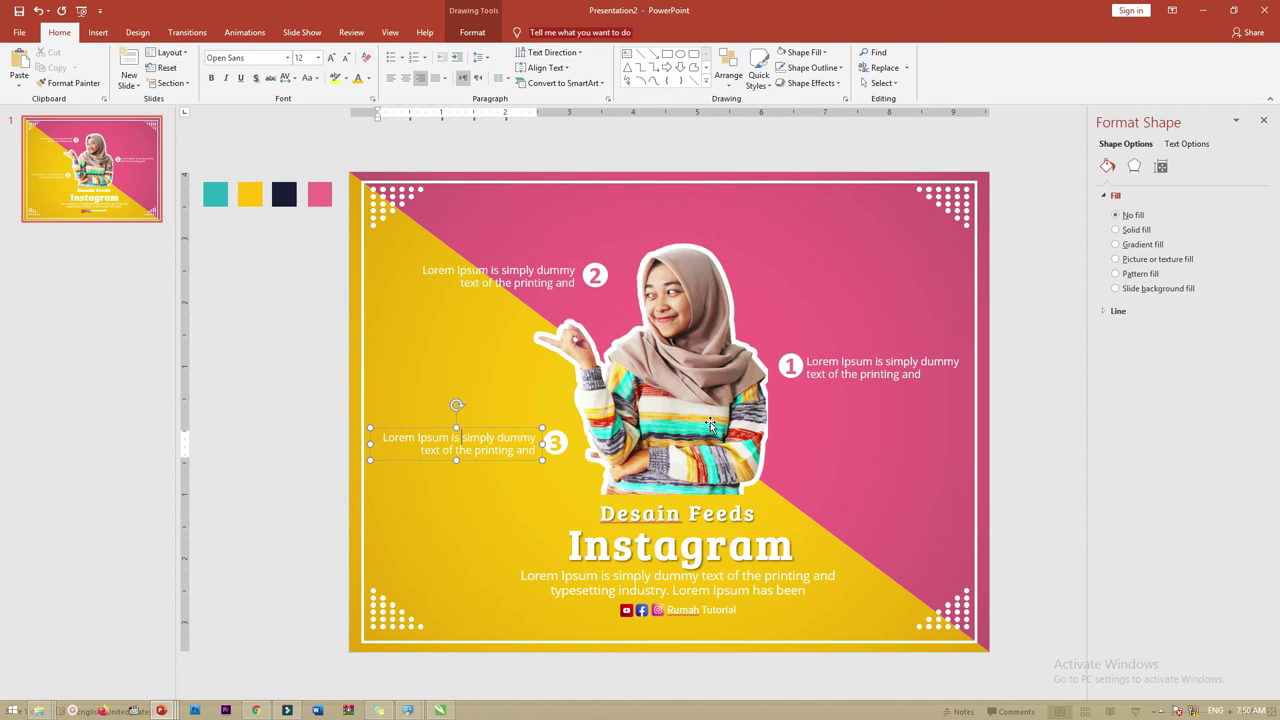
key("alt")
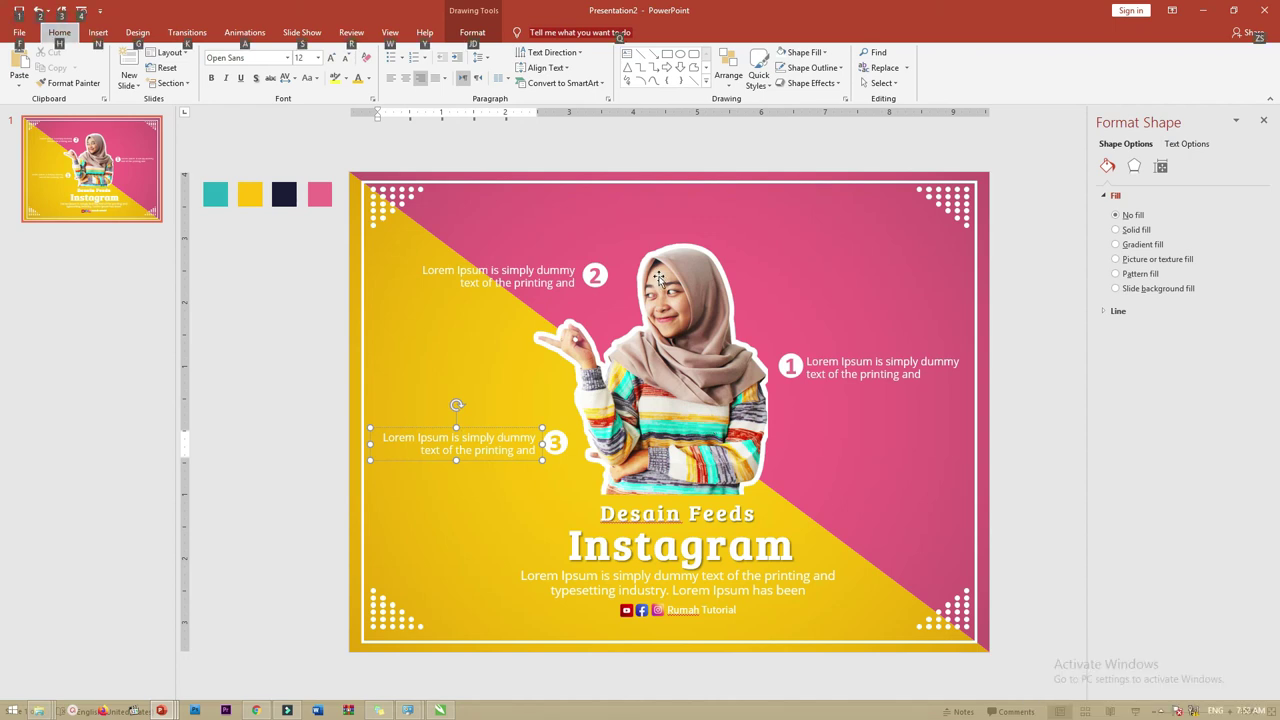
Step: Switch to the Pictures folder and drag the white milk splash PNG toward PowerPoint
key("alt+Tab")
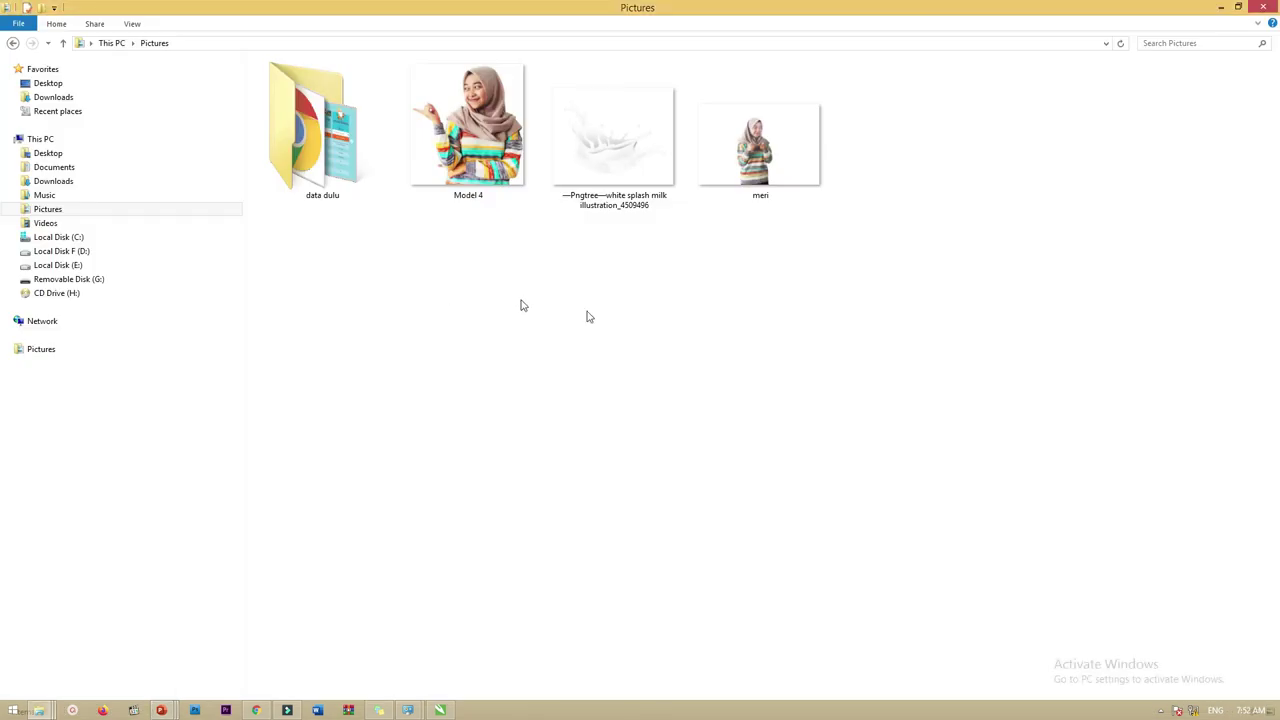
left_click_drag(623, 169, 624, 221)
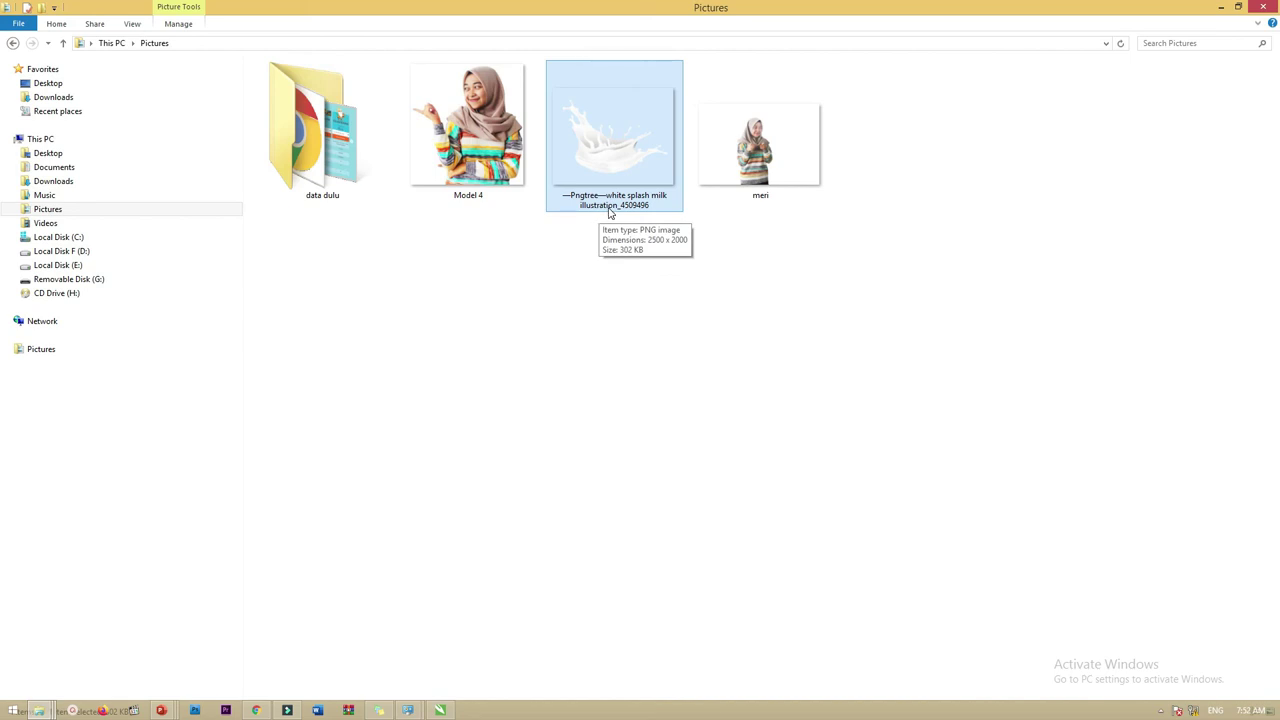
mouse_move(609, 200)
left_mouse_down()
mouse_move(304, 592)
mouse_move(283, 640)
mouse_move(168, 712)
mouse_move(536, 657)
mouse_move(540, 645)
left_mouse_up()
Step: Drop the milk splash onto the slide and resize it over the model's chest
left_click_drag(635, 506, 640, 505)
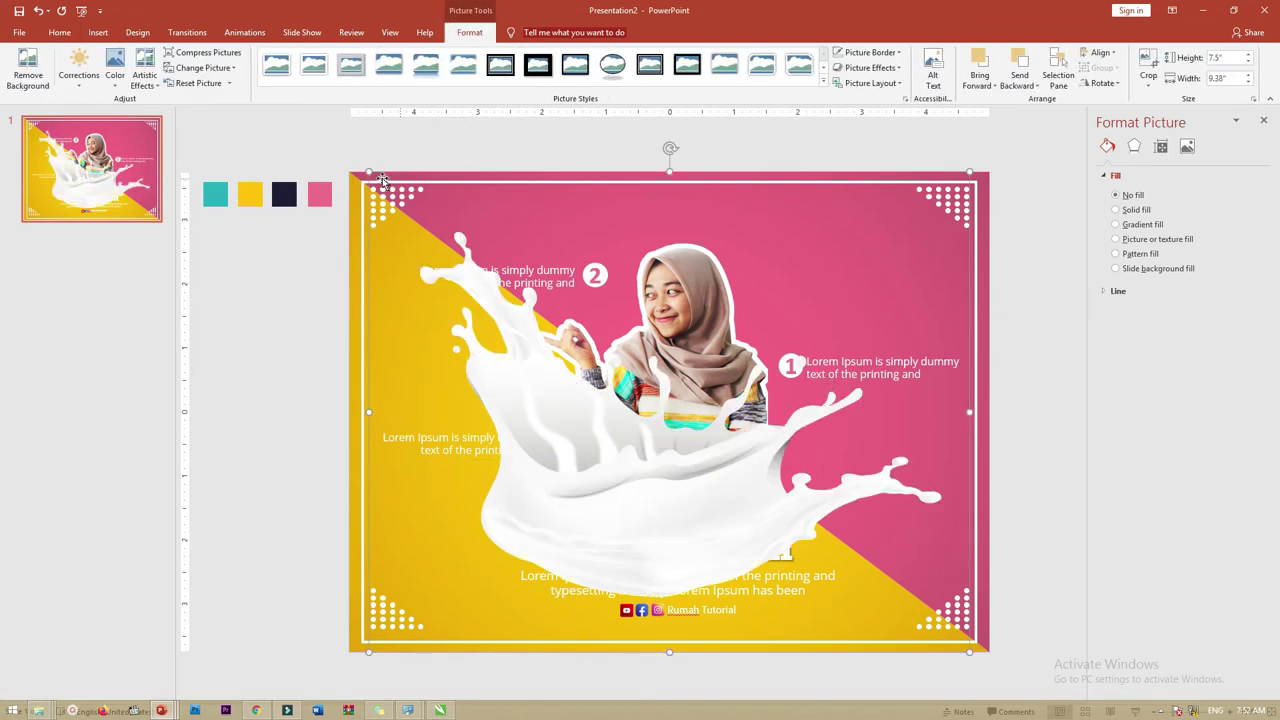
left_click_drag(368, 172, 767, 491)
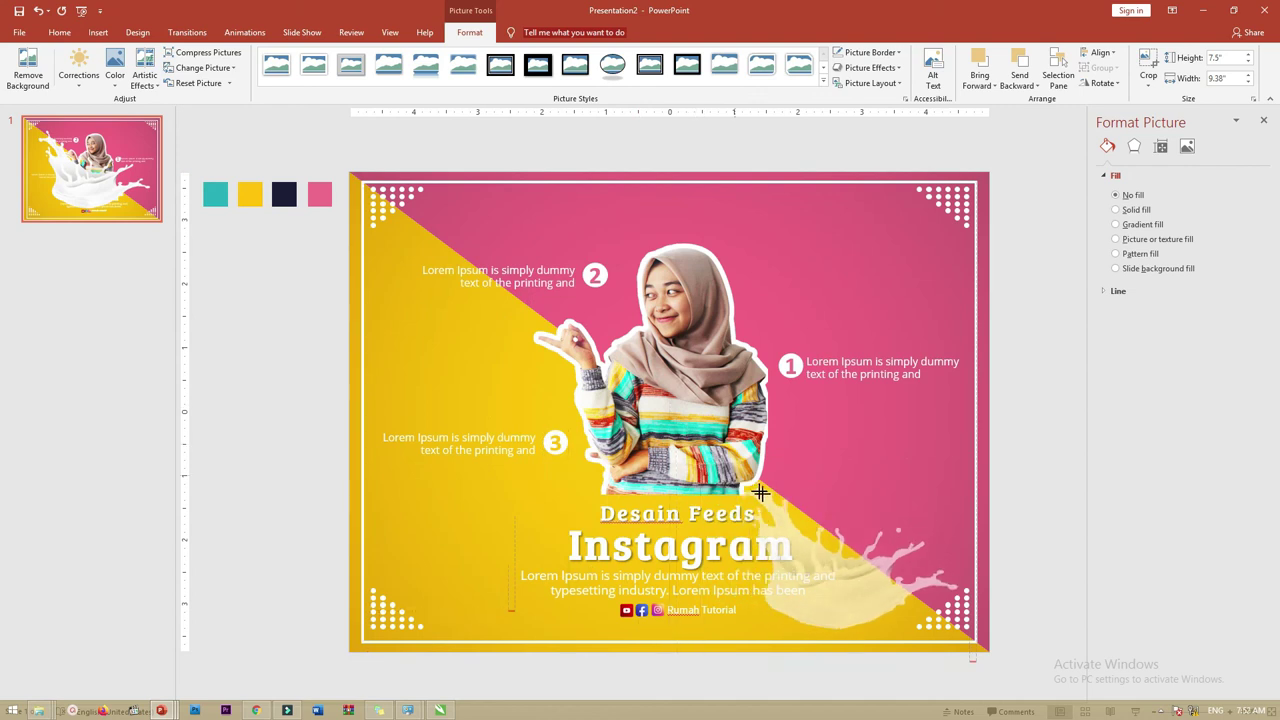
left_click_drag(847, 568, 721, 411)
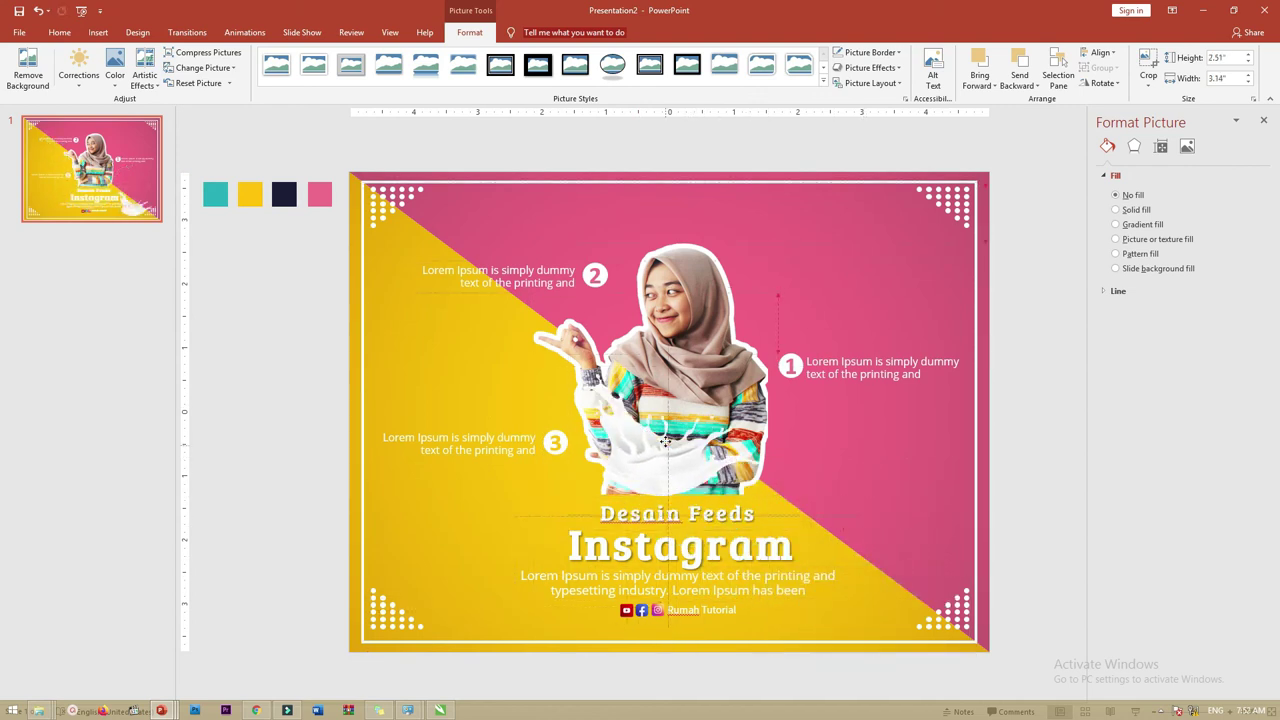
left_click_drag(770, 345, 829, 300)
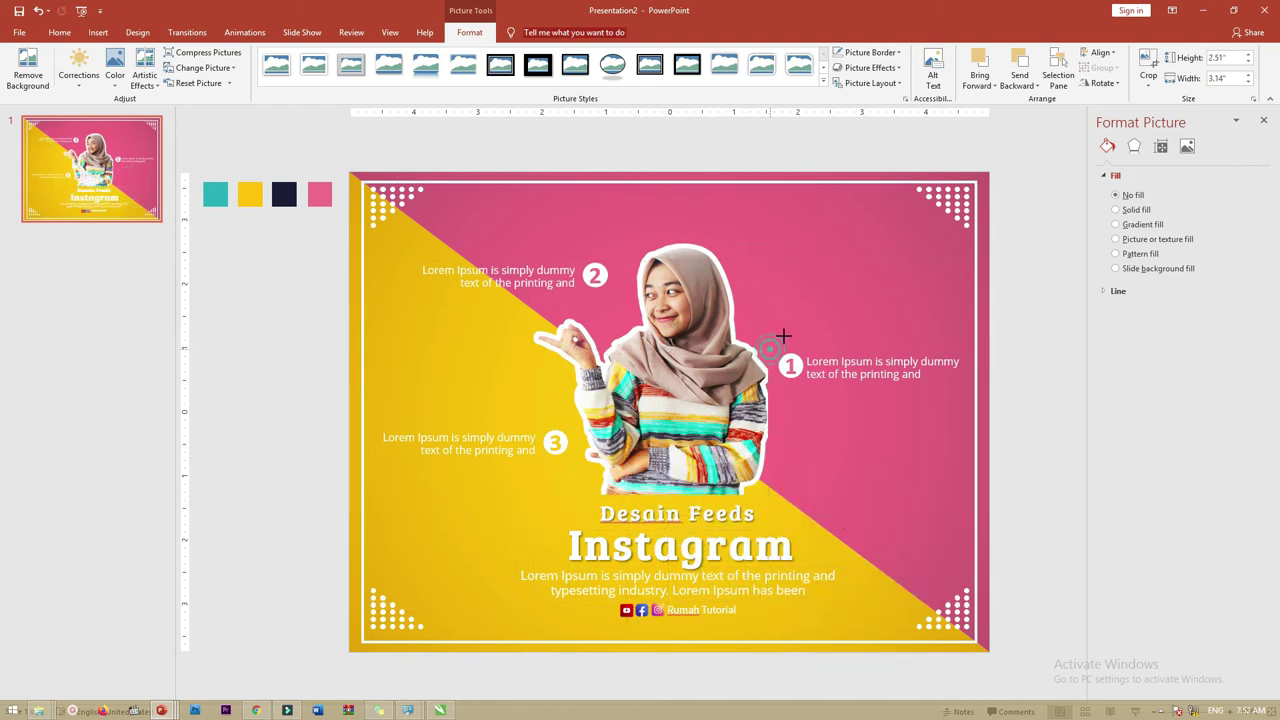
left_click_drag(657, 445, 650, 452)
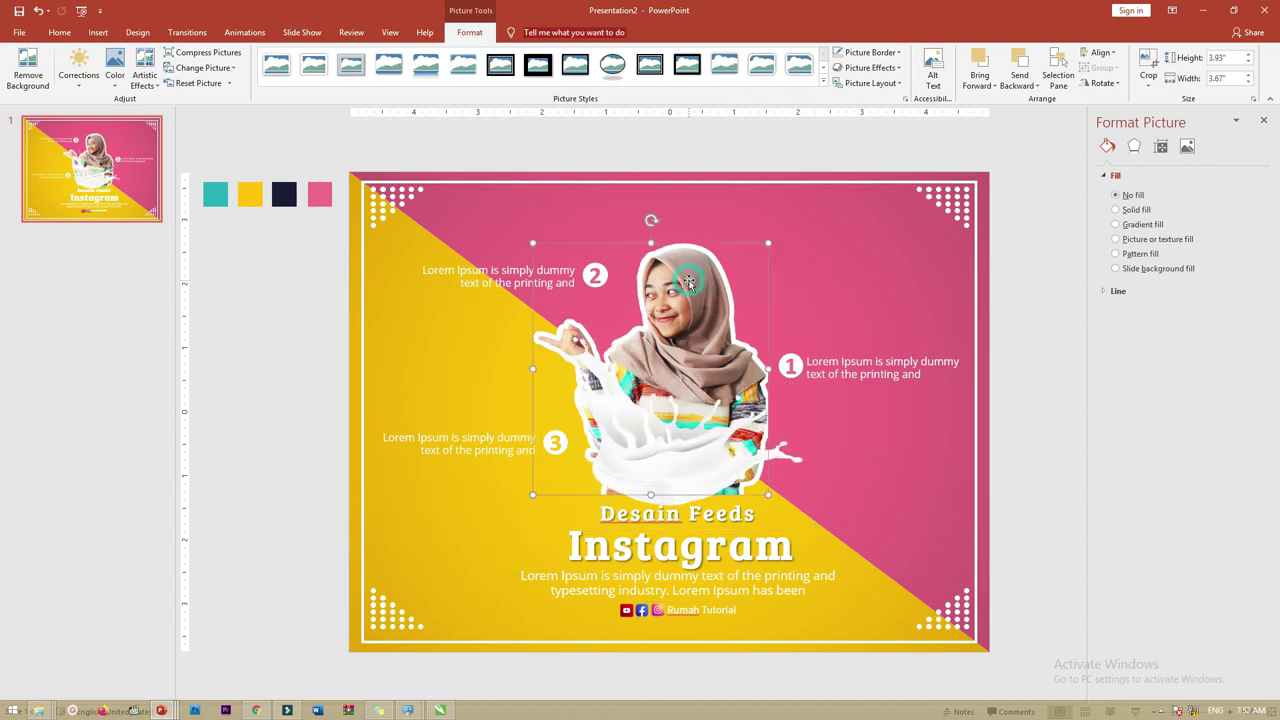
Step: Enlarge the model photo toward the upper left, then slightly enlarge and raise the milk splash
key("ctrl+v")
left_click_drag(771, 243, 830, 184)
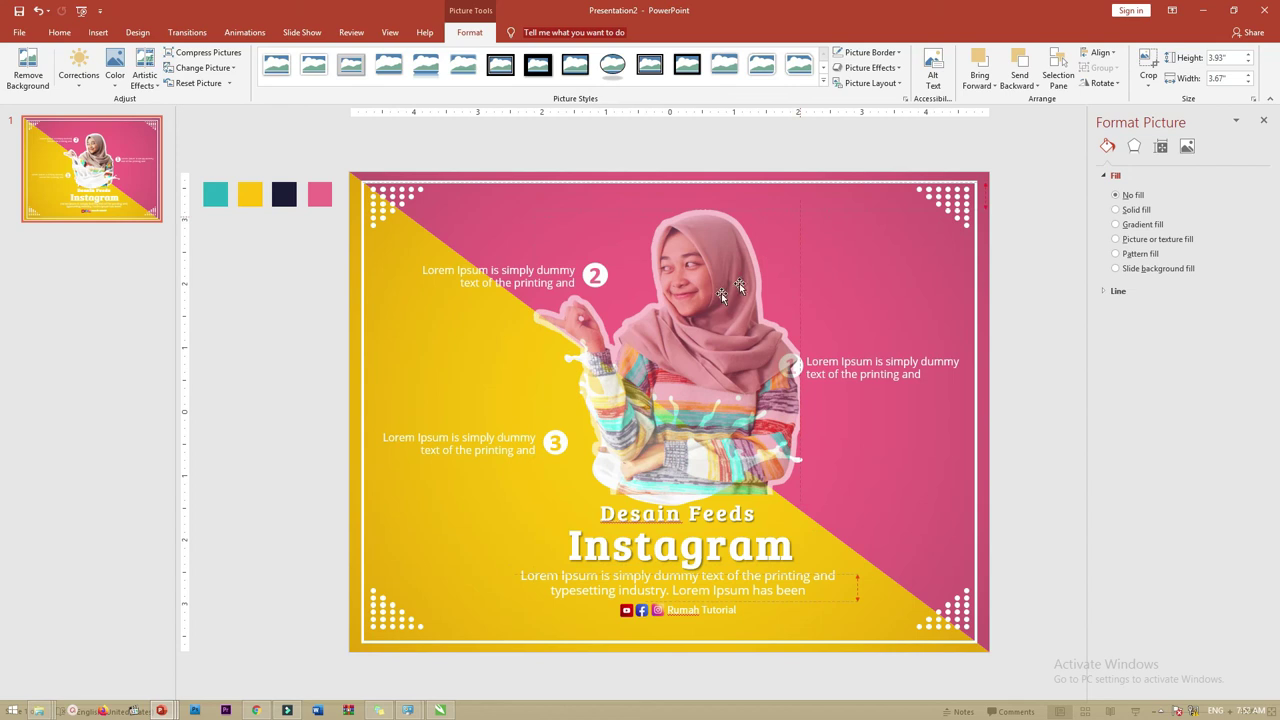
left_click_drag(739, 283, 690, 290)
left_click(745, 468)
left_click_drag(816, 533, 829, 543)
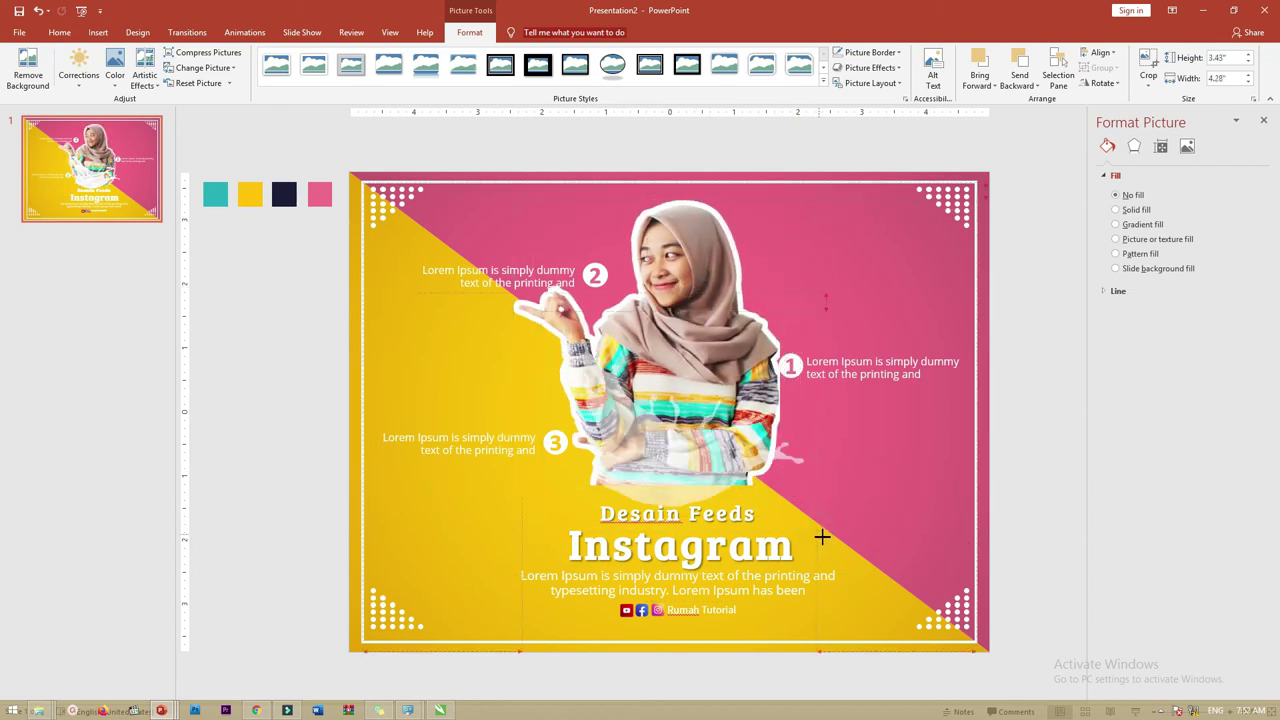
left_click_drag(746, 485, 722, 462)
Step: Select caption 2 with its numbered circle, then raise the model photo slightly
left_click(522, 270)
left_click(284, 242)
mouse_move(284, 242)
left_mouse_down()
mouse_move(624, 282)
mouse_move(565, 236)
left_mouse_up()
left_click(687, 270)
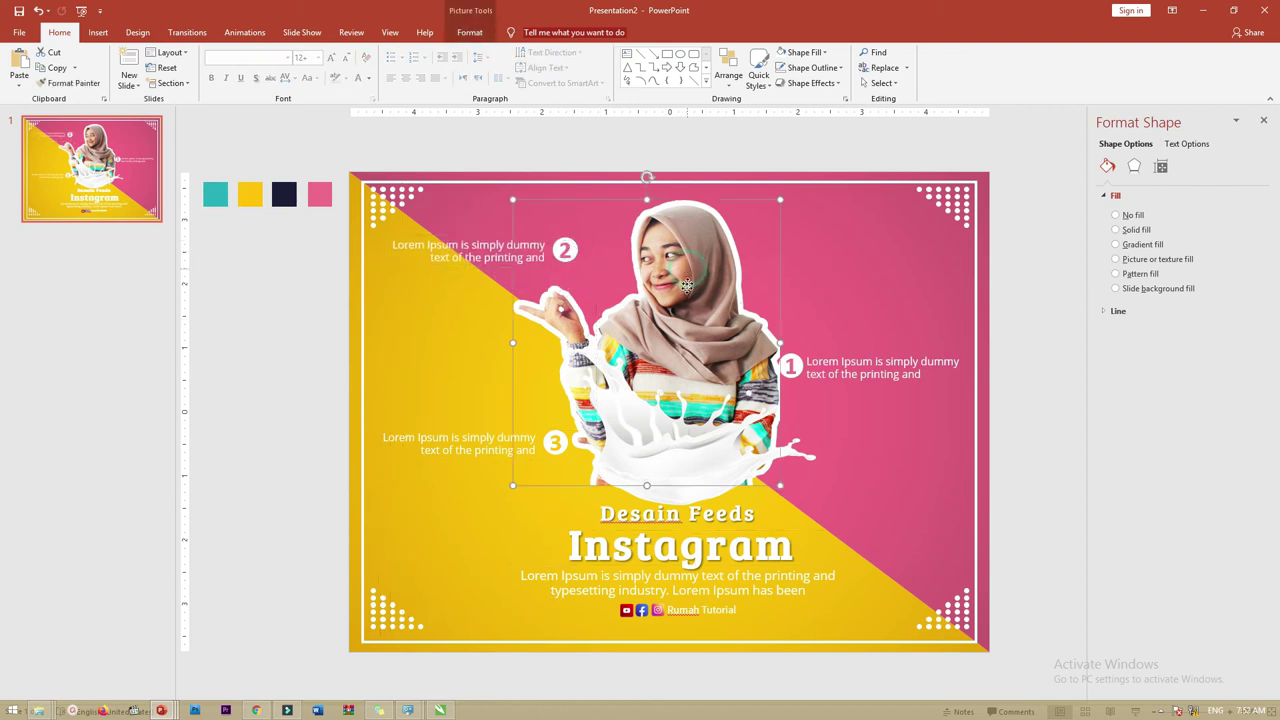
left_click_drag(687, 285, 689, 270)
Step: Shift and enlarge the milk splash, then send it backward relative to the model
left_click(793, 449)
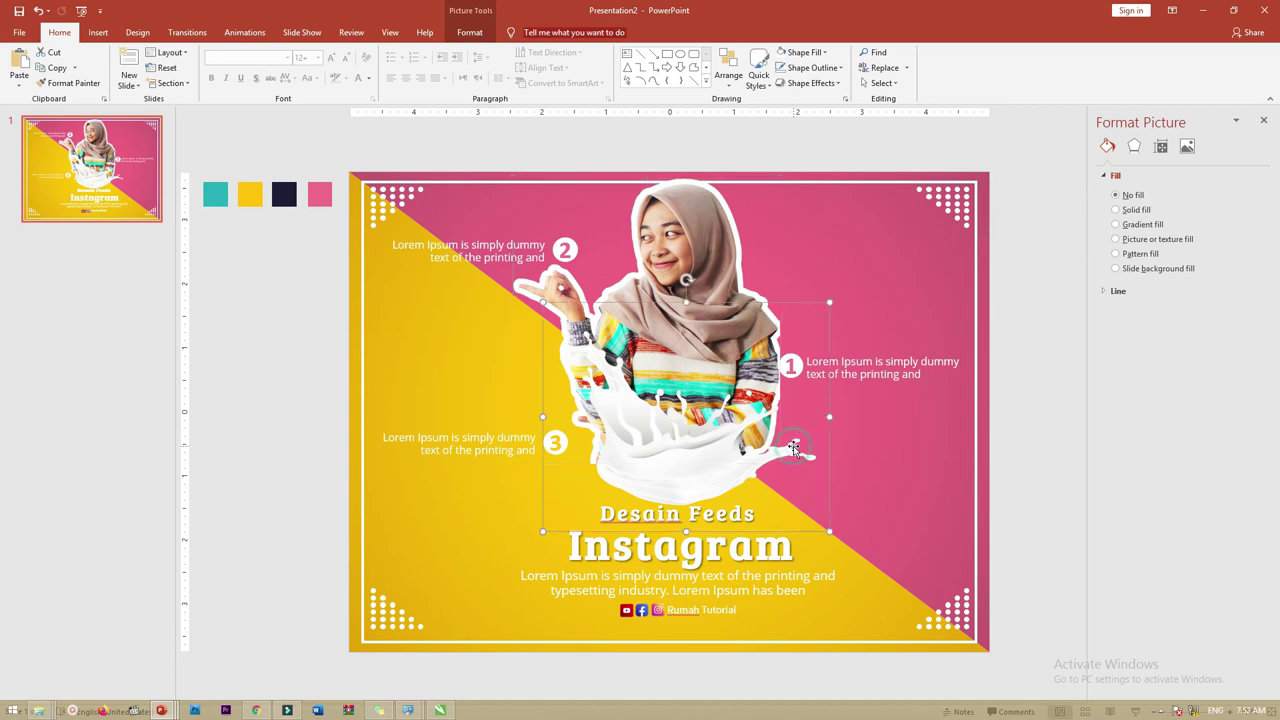
left_click_drag(793, 449, 781, 447)
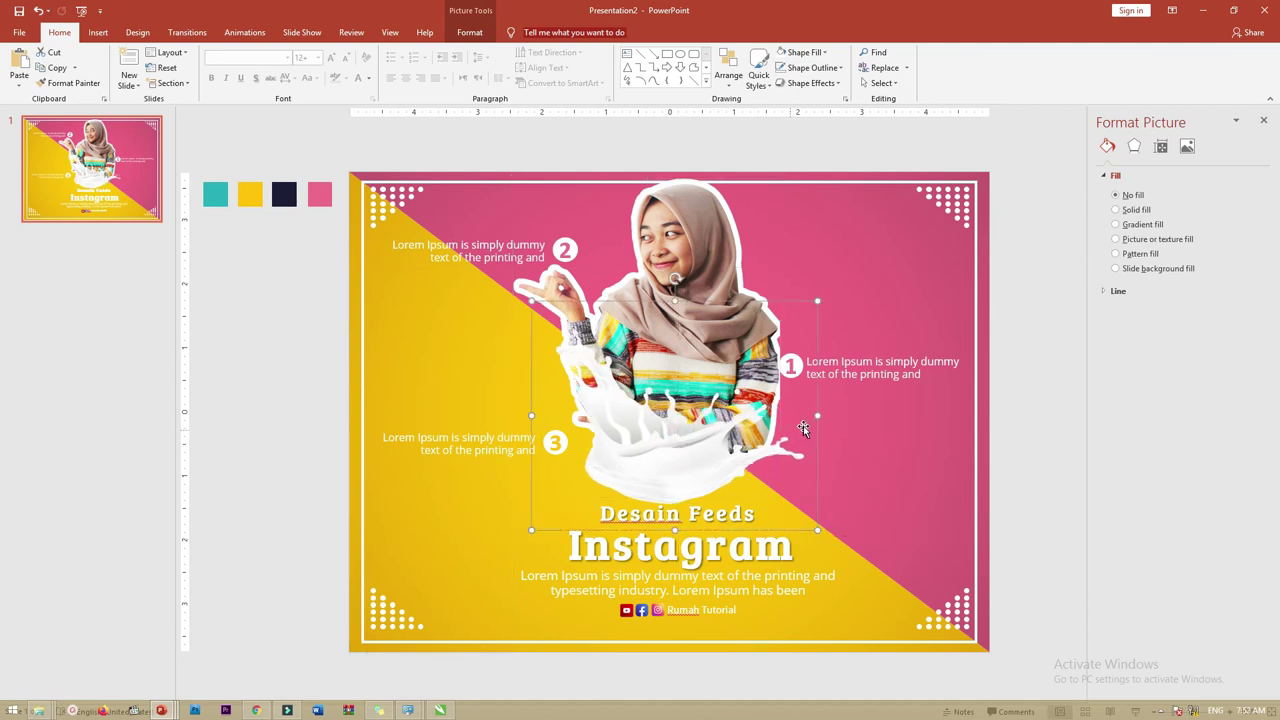
left_click_drag(816, 300, 848, 276)
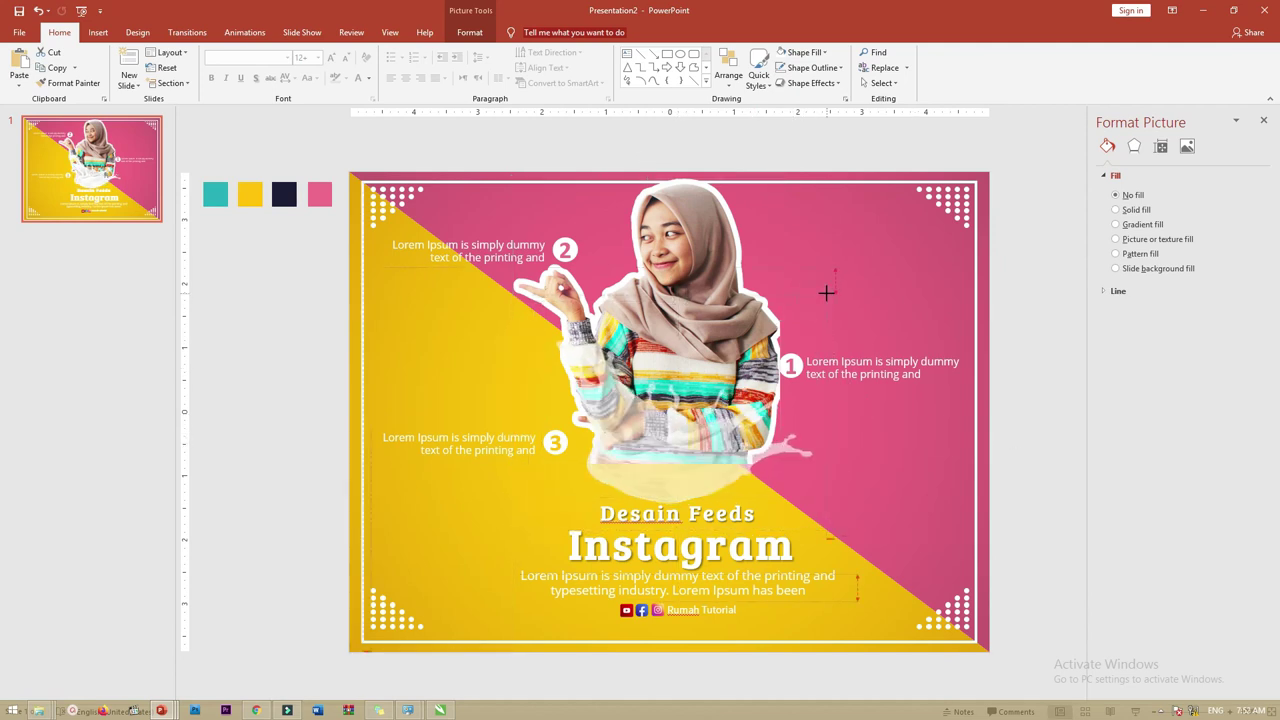
key("ctrl+bracketleft")
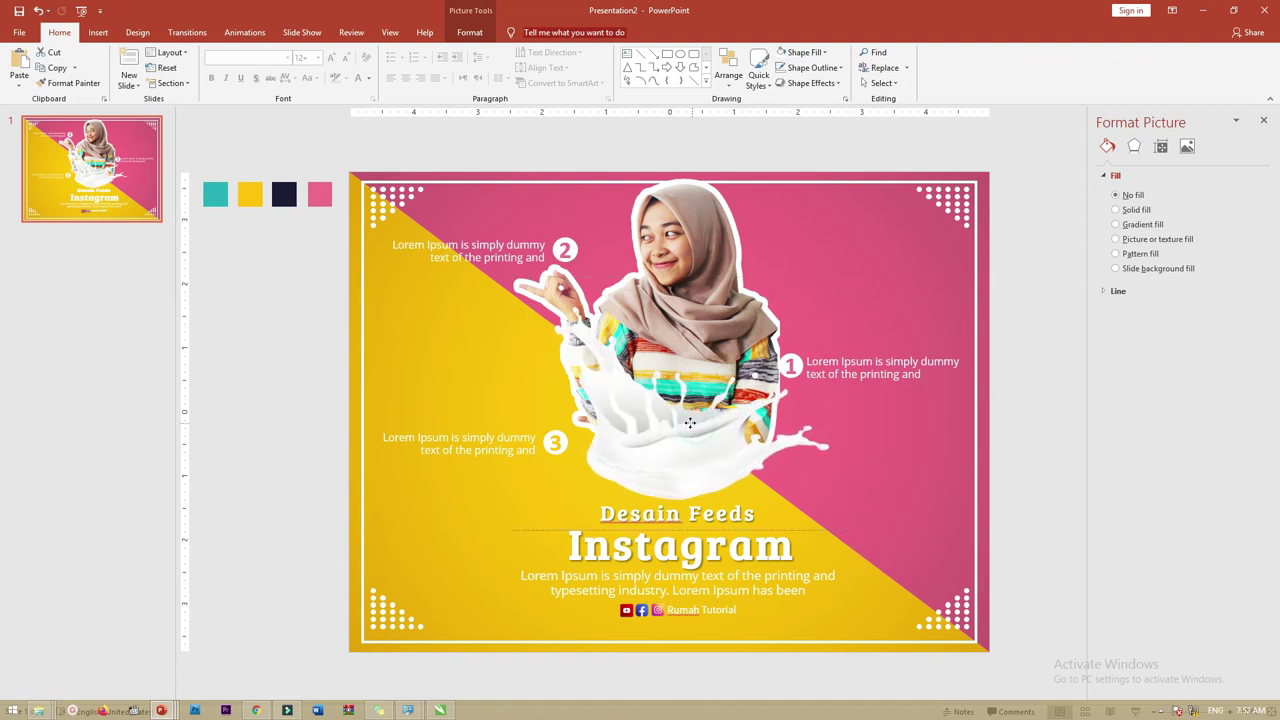
left_click(877, 365)
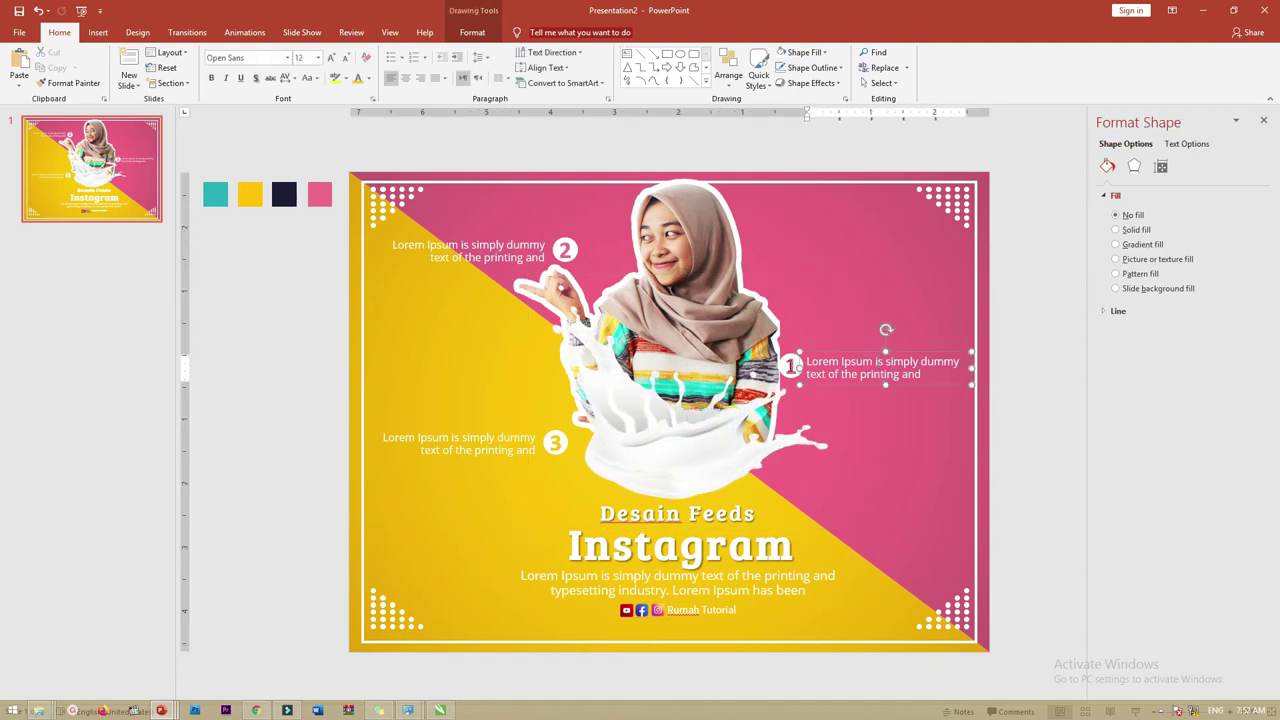
Step: Move caption 1 up and right and narrow it to wrap onto three lines
left_click(789, 363, "shift")
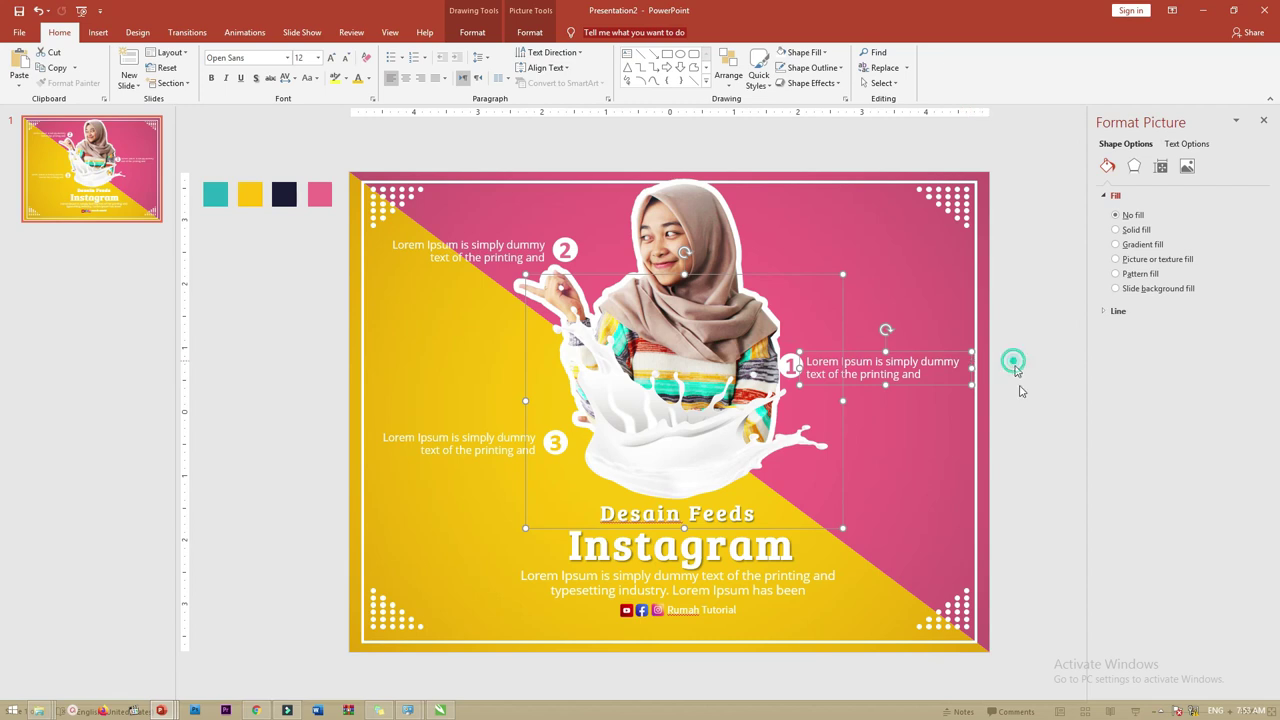
left_click_drag(1051, 420, 739, 314)
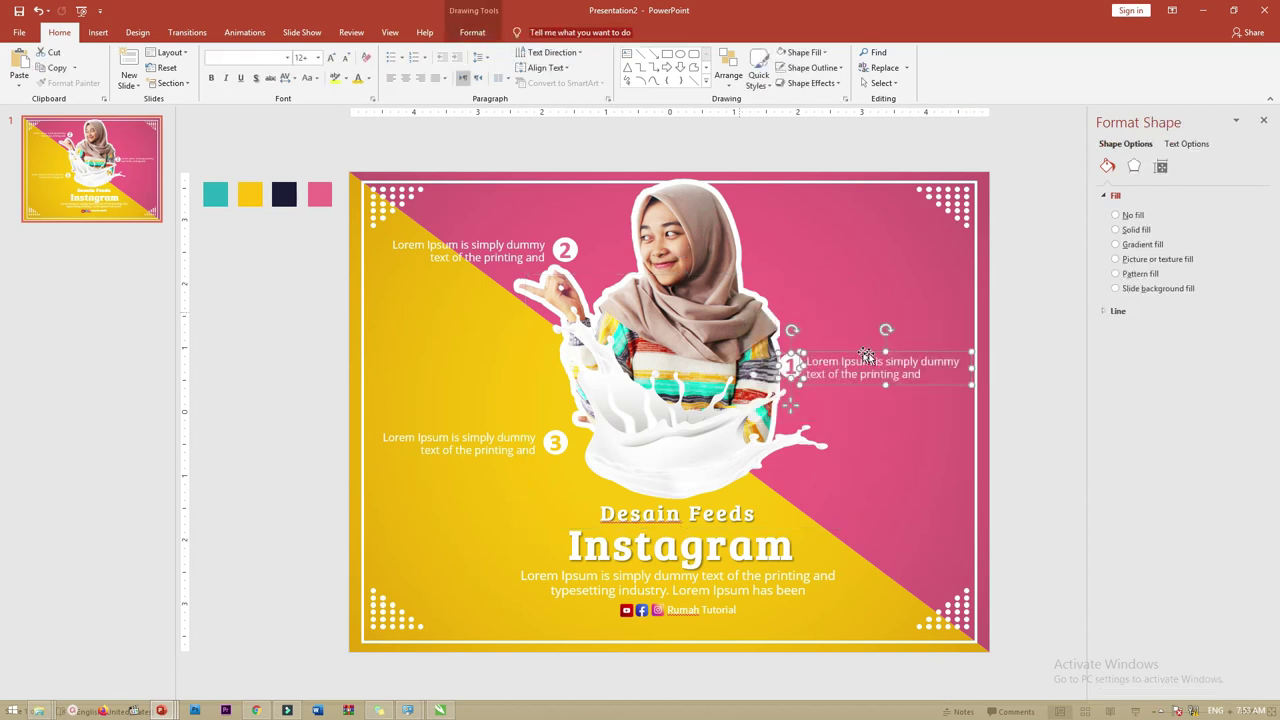
mouse_move(897, 355)
left_mouse_down()
mouse_move(920, 341)
mouse_move(965, 352)
mouse_move(912, 334)
left_mouse_up()
left_click(1056, 366)
left_click(955, 349)
left_click(1000, 338)
left_click(907, 347)
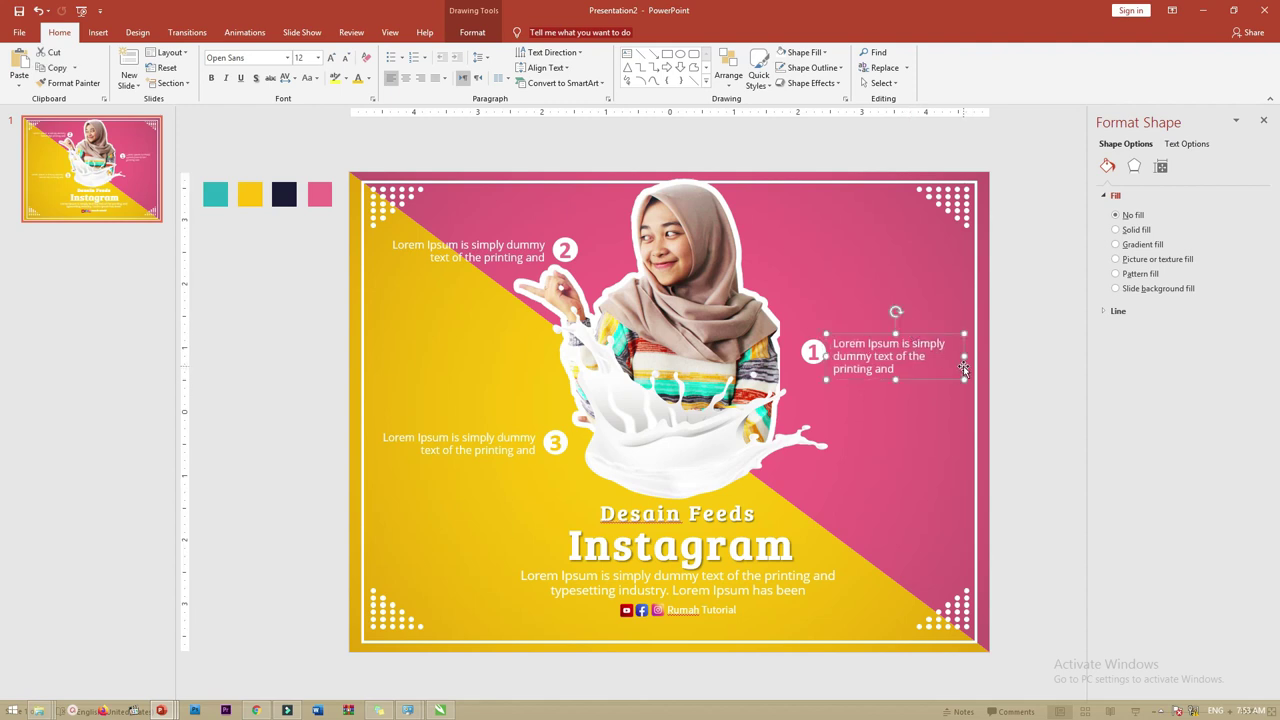
Step: Shrink the model and milk splash together slightly and reposition them on the slide
left_click(690, 350)
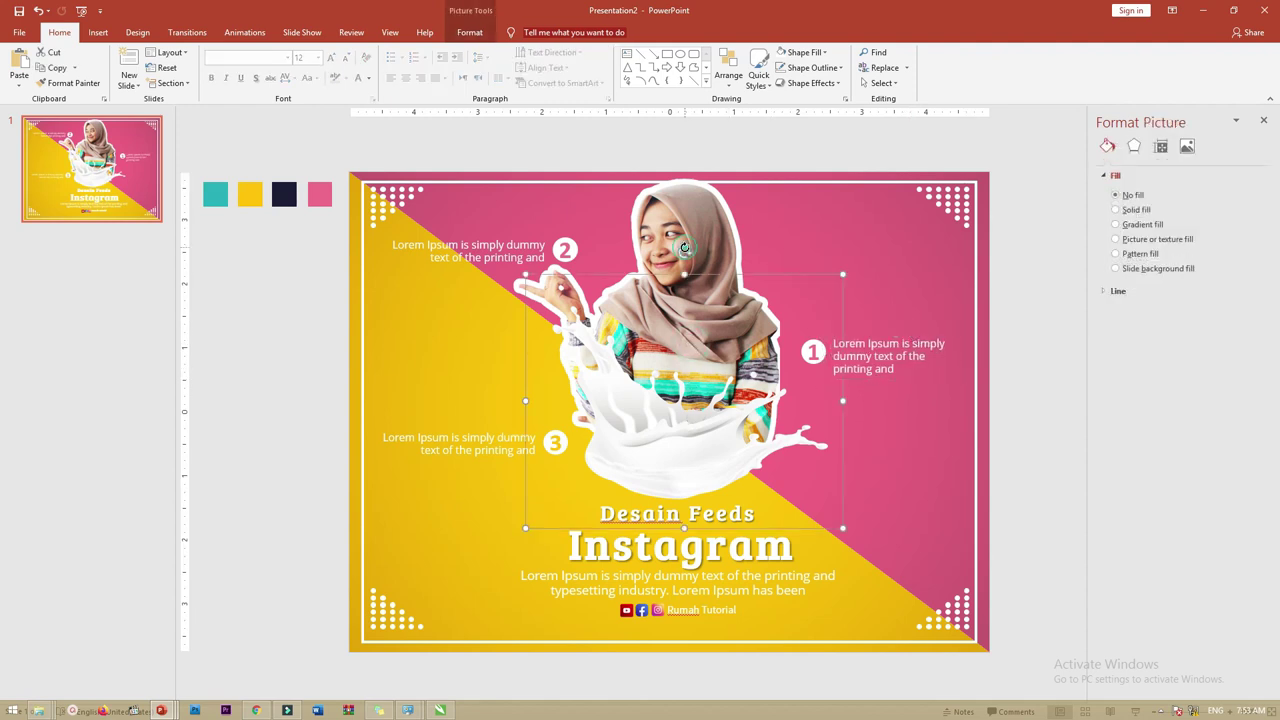
left_click(684, 247)
left_click(660, 400)
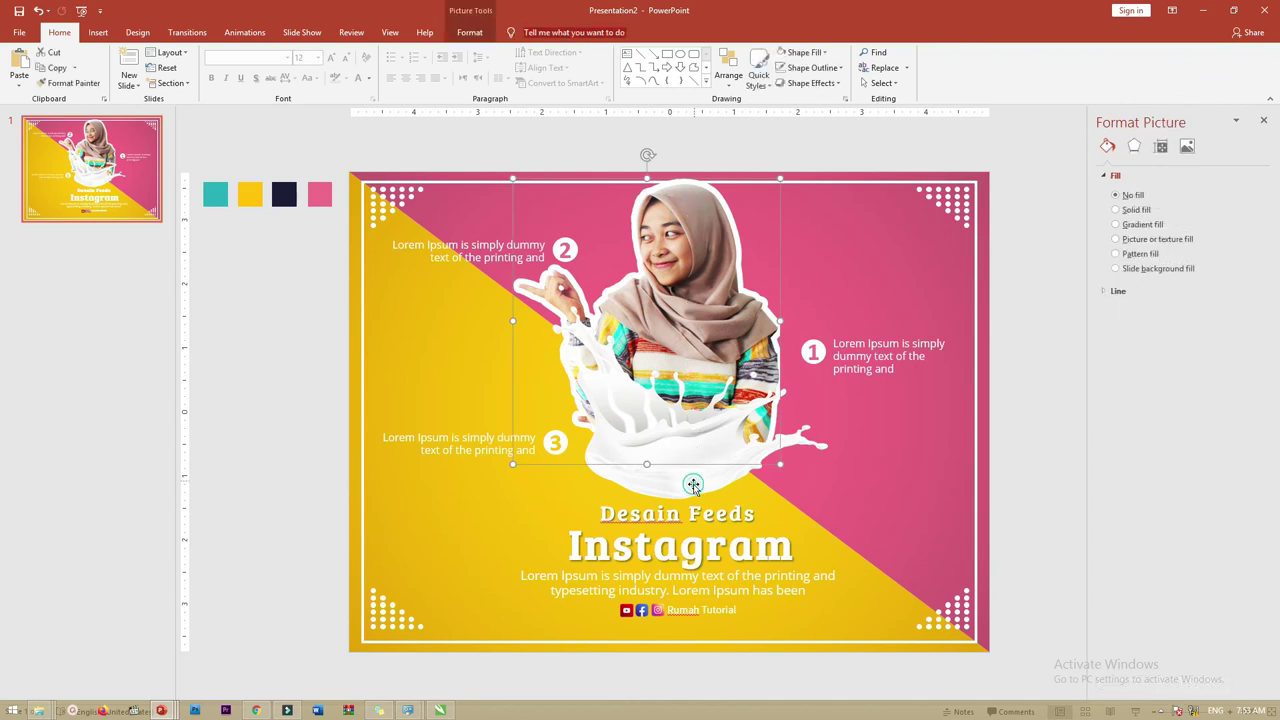
left_click(713, 457)
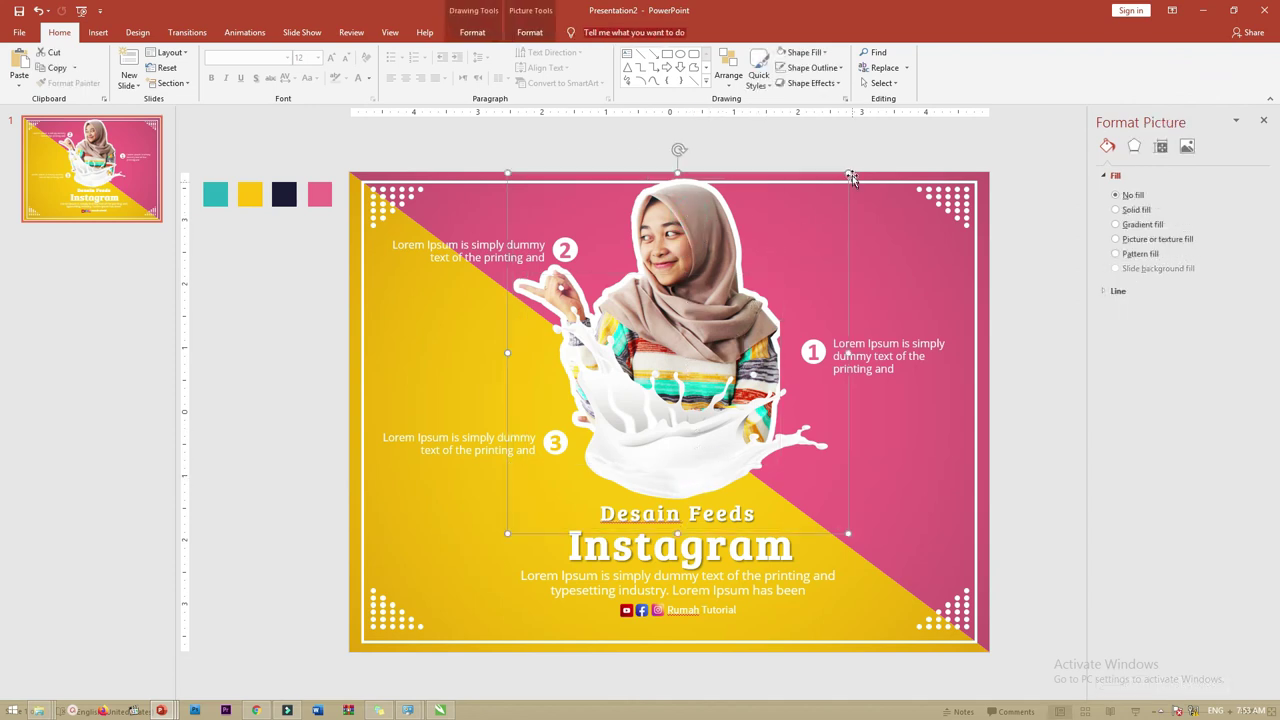
left_click_drag(846, 184, 810, 262)
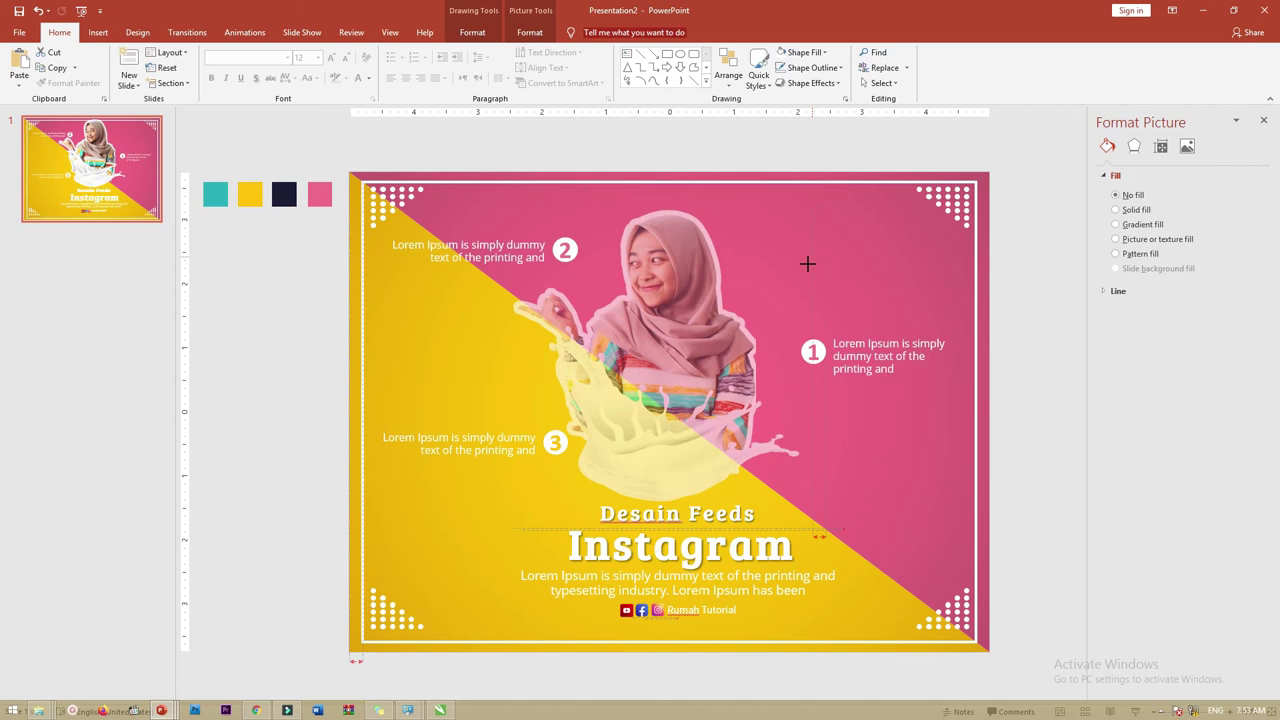
left_click_drag(746, 410, 702, 414)
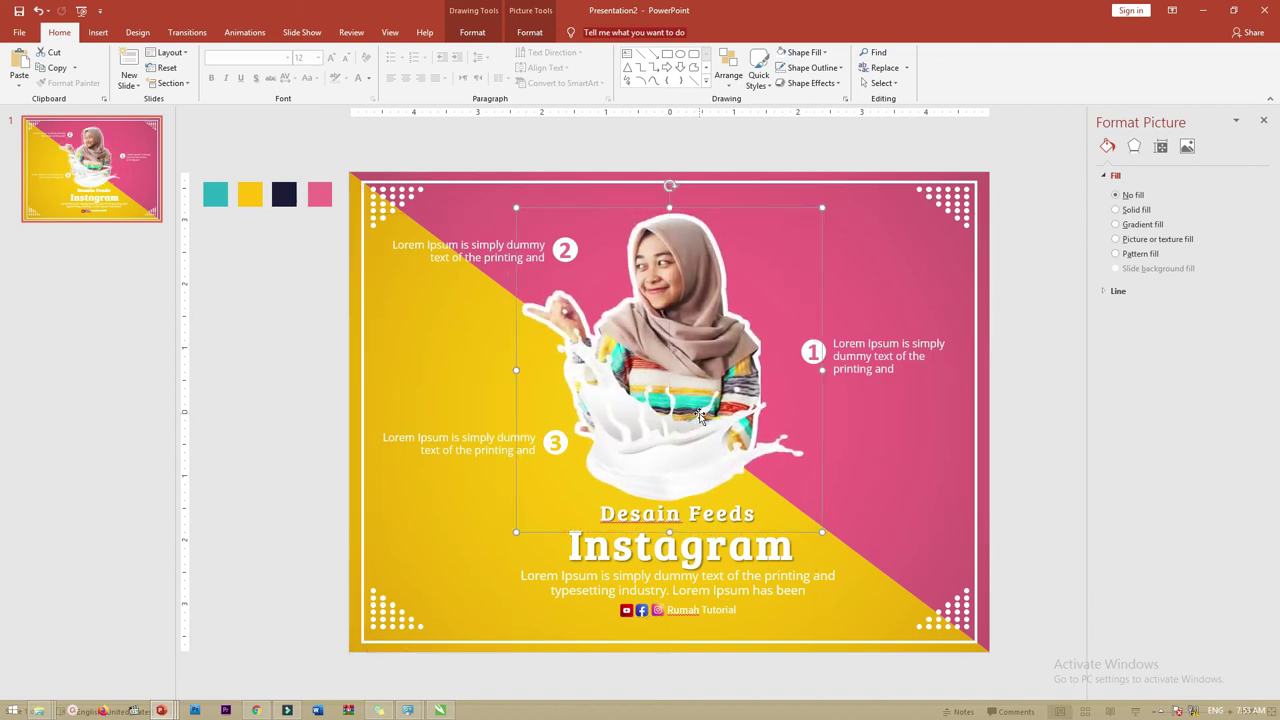
left_click(1023, 431)
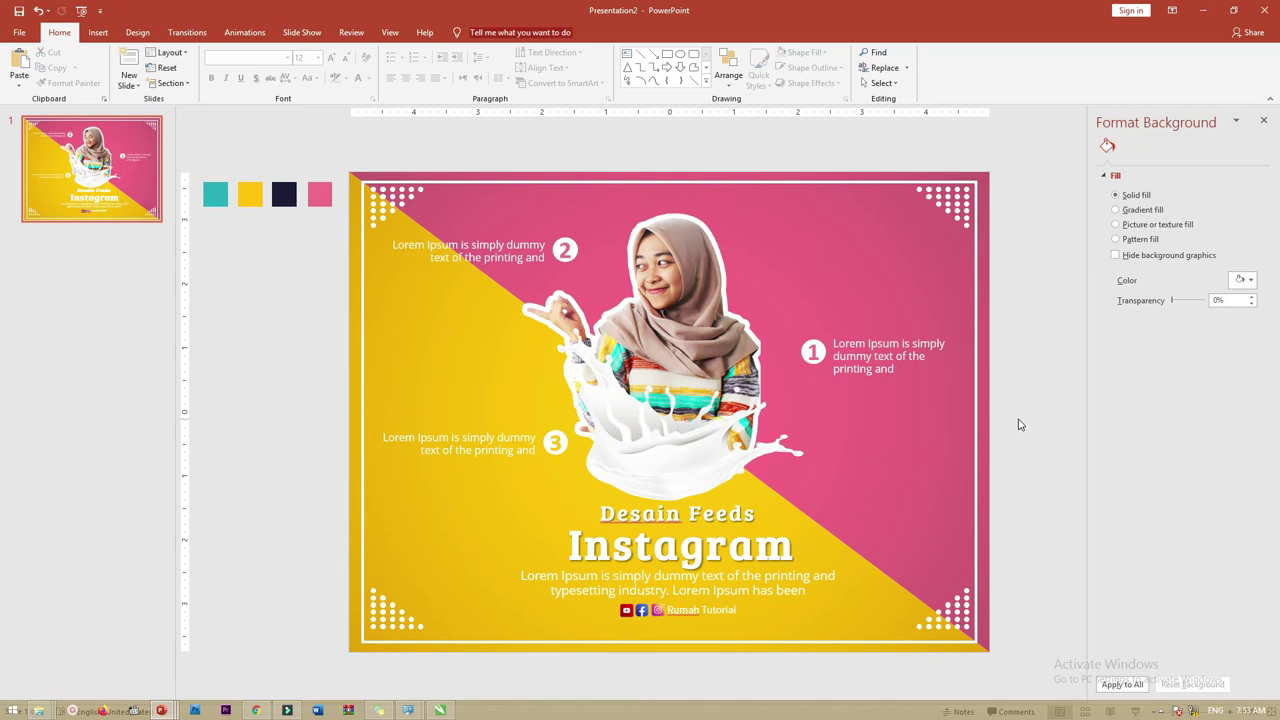